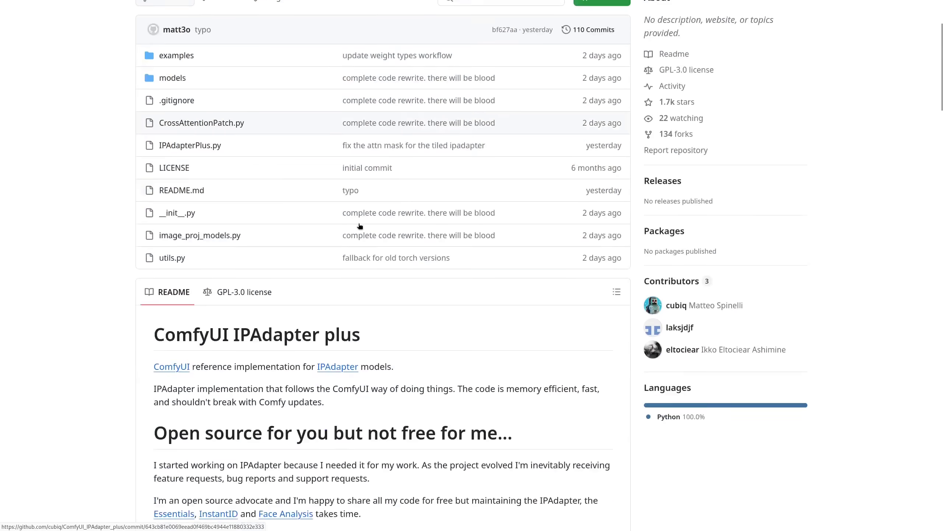
Read the IPAdapter V2 code rewrite warning and the 2024/03/23 update note in the repository's README
{"action": "scroll", "coordinate": [358, 223], "scroll_direction": "down", "scroll_amount": 5}
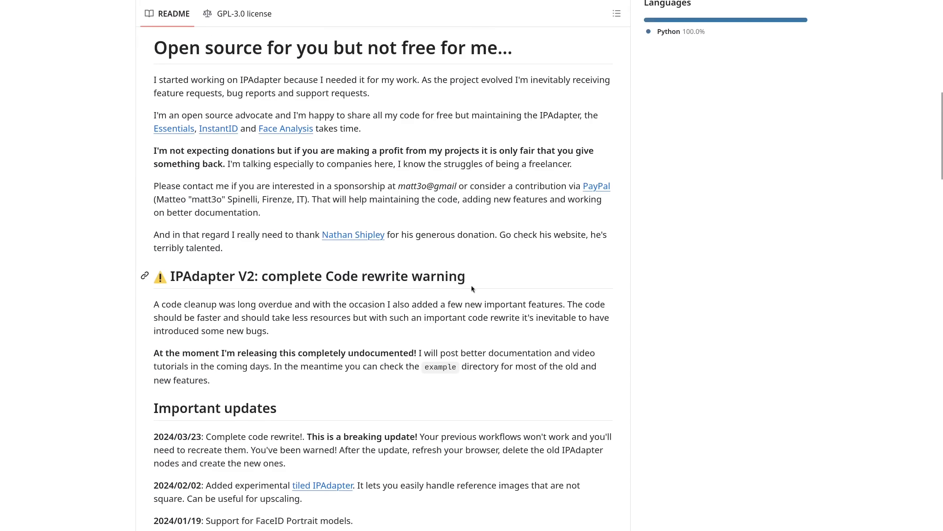
{"action": "left_click_drag", "start_coordinate": [468, 280], "coordinate": [154, 278]}
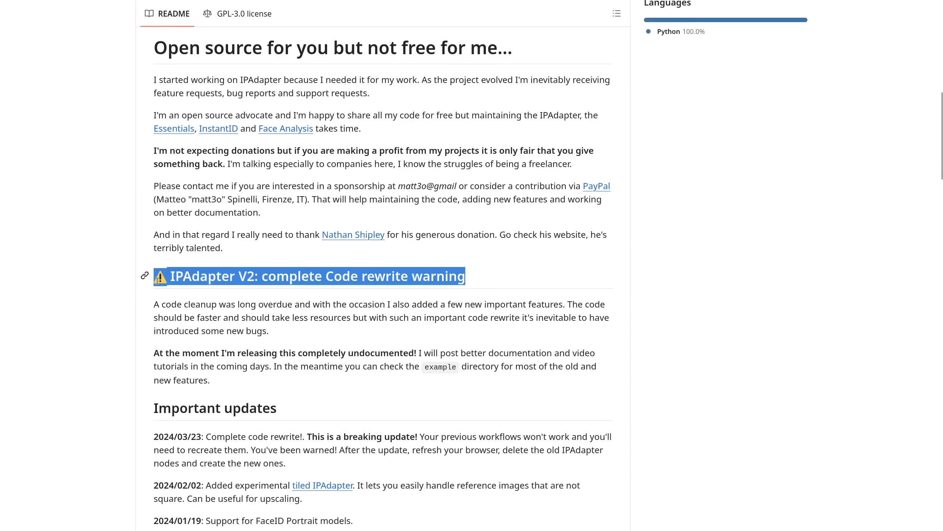
{"action": "scroll", "coordinate": [402, 347], "scroll_direction": "down", "scroll_amount": 3}
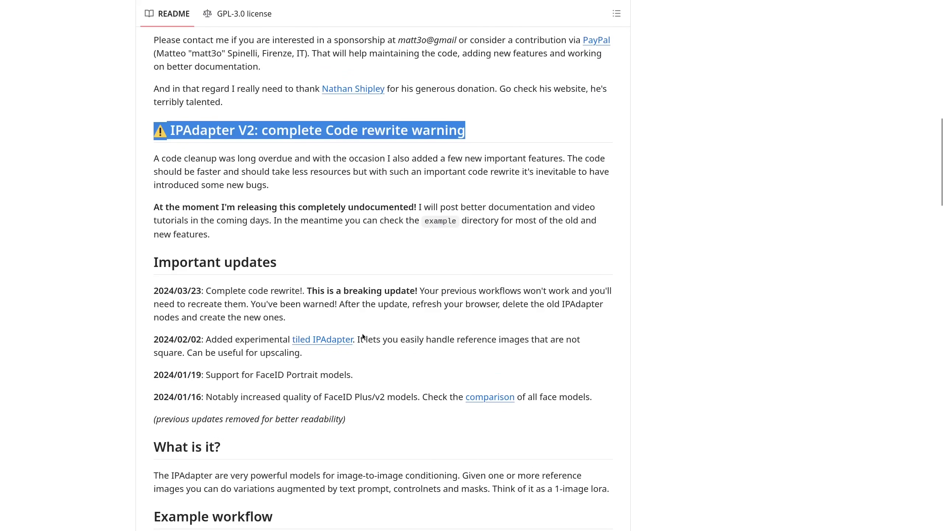
{"action": "left_click_drag", "start_coordinate": [294, 317], "coordinate": [208, 290]}
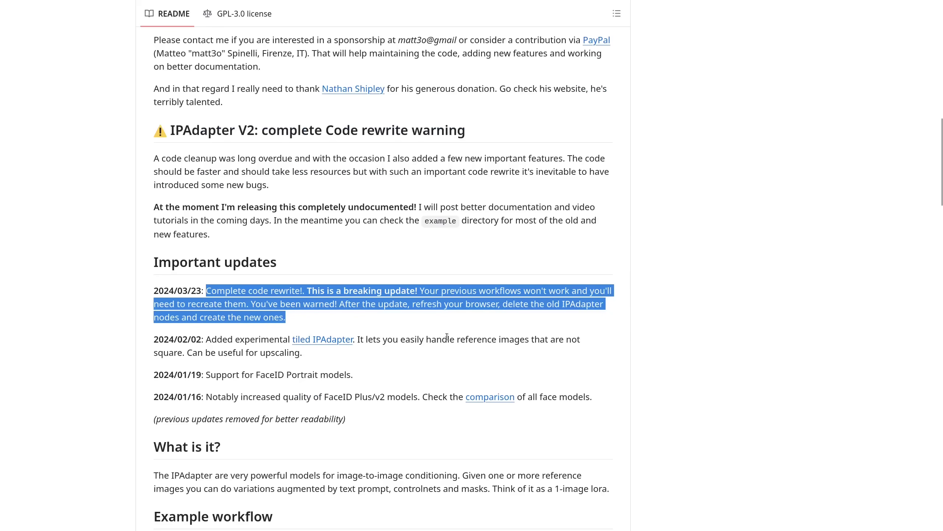
{"action": "scroll", "coordinate": [450, 334], "scroll_direction": "up", "scroll_amount": 15}
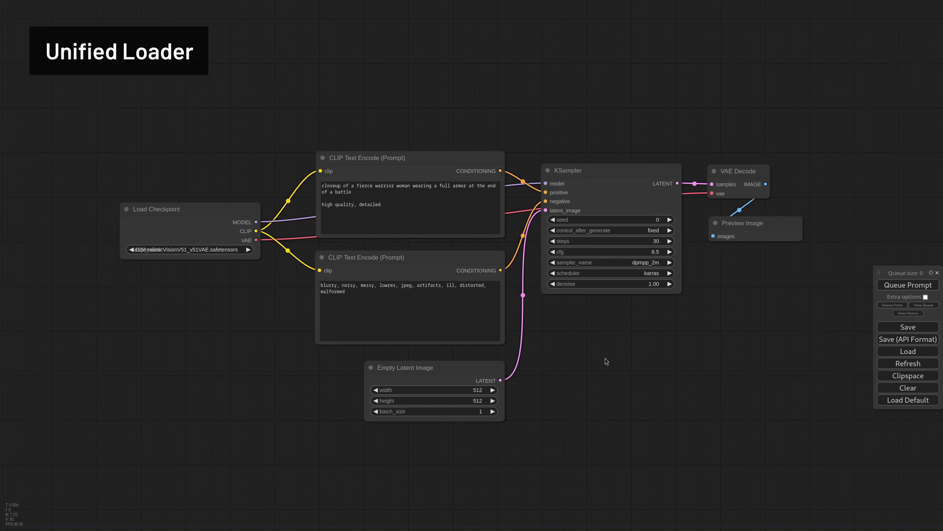
Move the Load Checkpoint node away from the prompt nodes and add an IPAdapter Unified Loader node above them
{"action": "left_click_drag", "start_coordinate": [416, 93], "coordinate": [575, 182]}
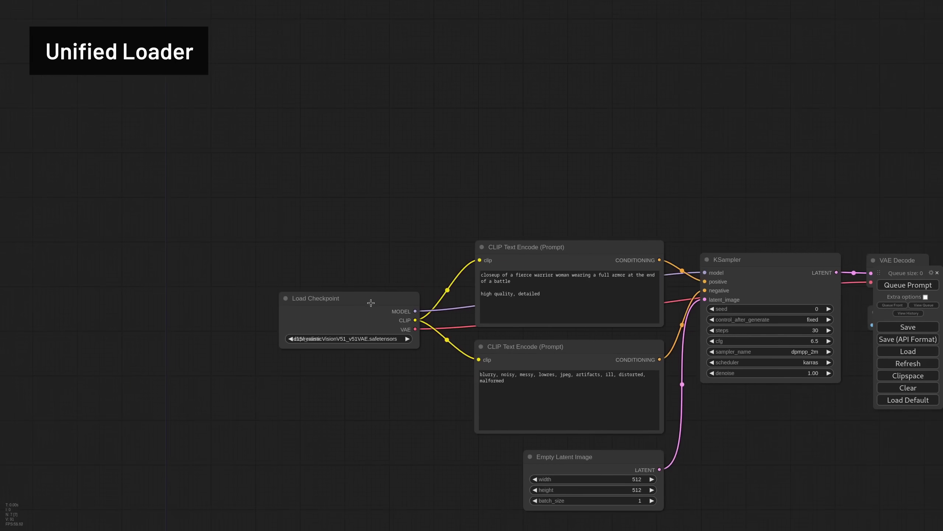
{"action": "left_click_drag", "start_coordinate": [373, 298], "coordinate": [231, 278]}
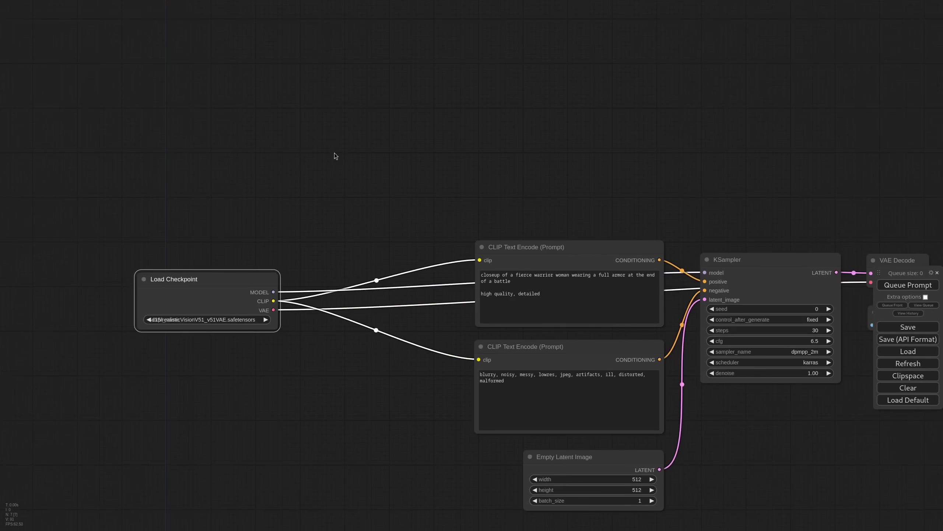
{"action": "double_click", "coordinate": [335, 152]}
{"action": "type", "text": "unif"}
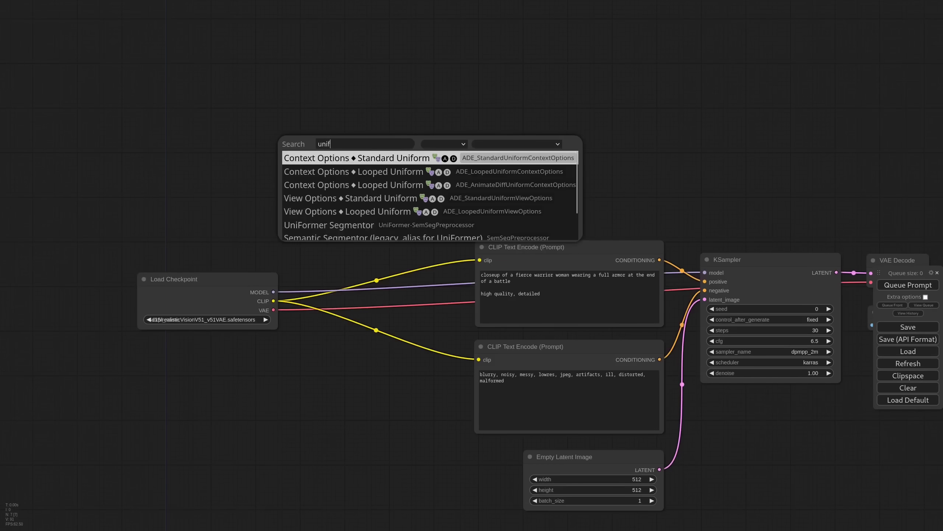
{"action": "type", "text": "ied"}
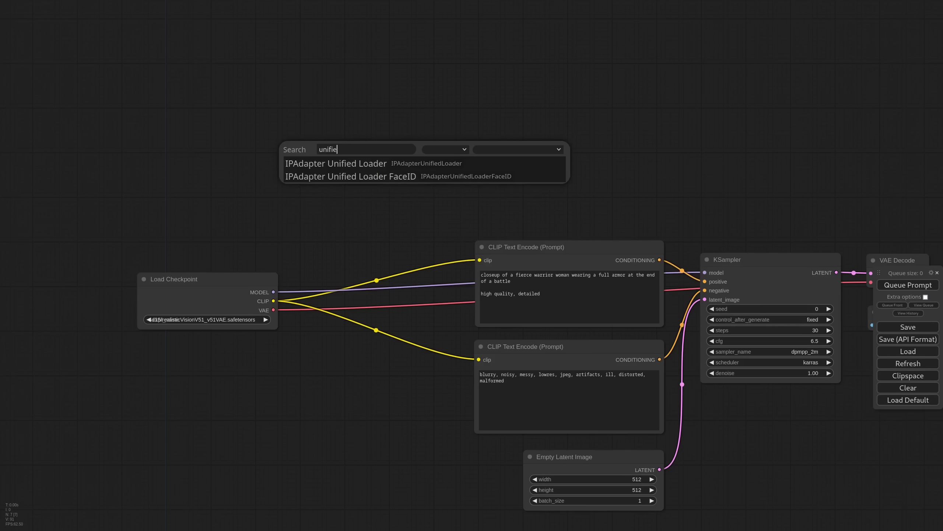
{"action": "key", "text": "Return"}
{"action": "scroll", "coordinate": [376, 143], "scroll_direction": "up", "scroll_amount": 3}
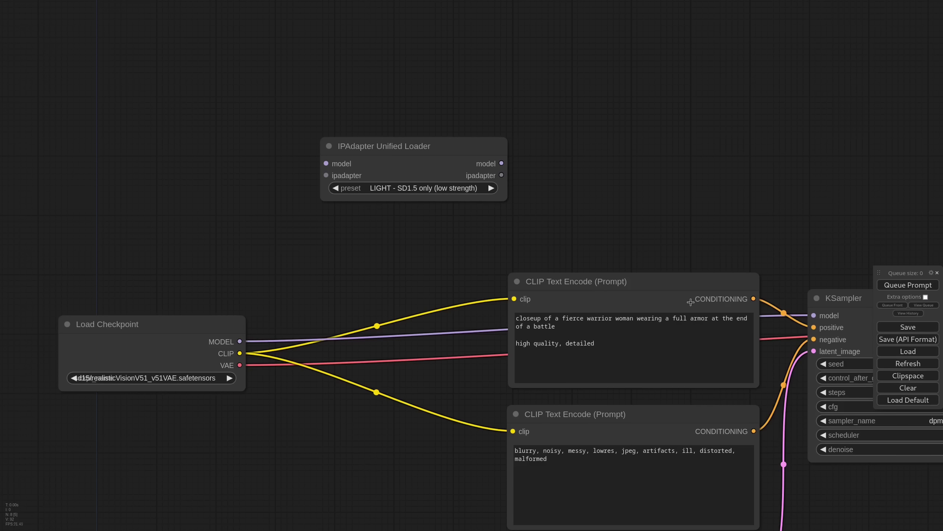
Reroute the checkpoint's model output from the KSampler to the unified loader and set its preset to PLUS (high strength)
{"action": "left_click_drag", "start_coordinate": [812, 315], "coordinate": [326, 163]}
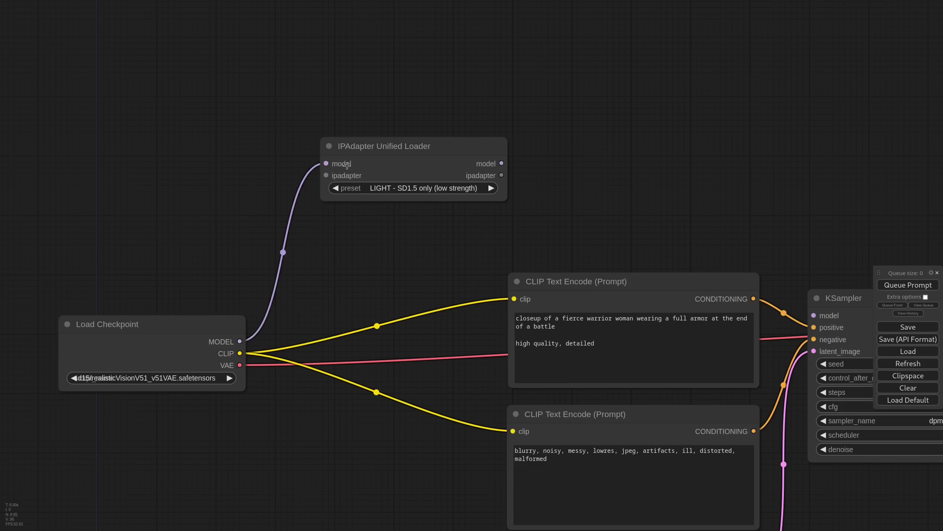
{"action": "left_click", "coordinate": [408, 190]}
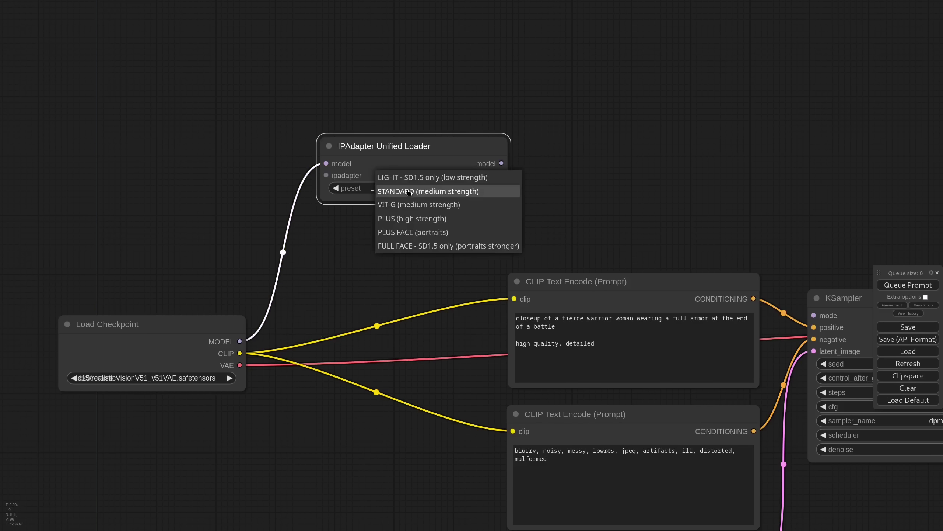
{"action": "left_click", "coordinate": [420, 218]}
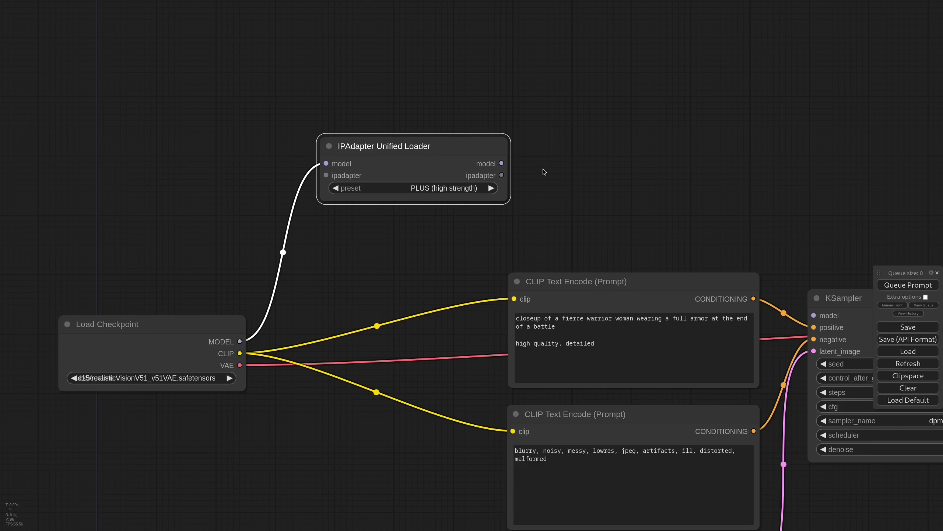
Add an IPAdapter node linked to the unified loader's ipadapter output and set its weight to 0.80
{"action": "left_click_drag", "start_coordinate": [501, 175], "coordinate": [594, 126]}
{"action": "left_click", "coordinate": [631, 188]}
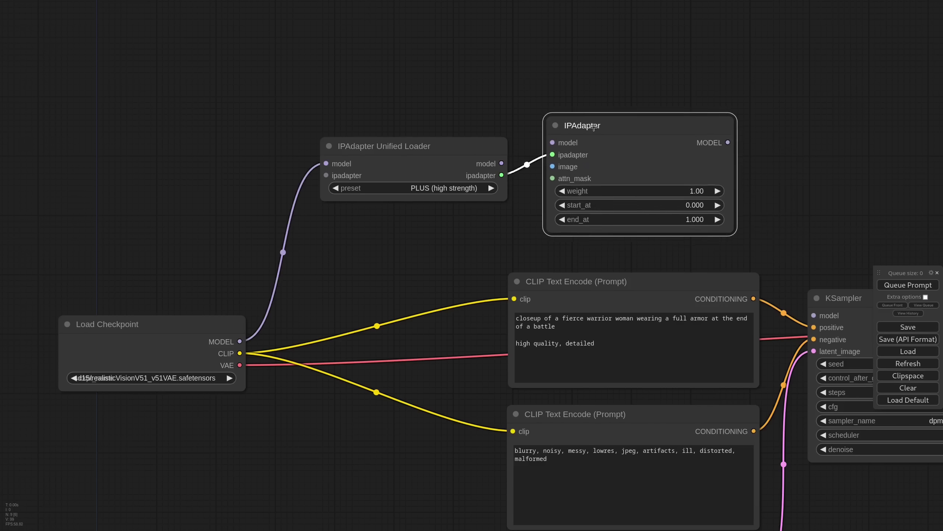
{"action": "left_click", "coordinate": [702, 190]}
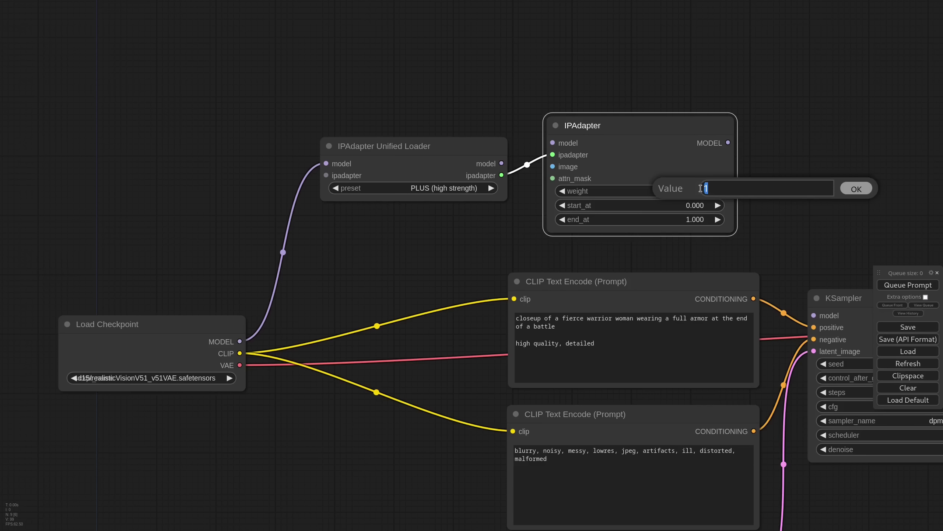
Connect the unified loader's model output to the IPAdapter and the IPAdapter's model output to the KSampler
{"action": "left_click_drag", "start_coordinate": [502, 163], "coordinate": [553, 143]}
{"action": "left_click_drag", "start_coordinate": [831, 184], "coordinate": [774, 176]}
{"action": "left_click_drag", "start_coordinate": [670, 134], "coordinate": [757, 308]}
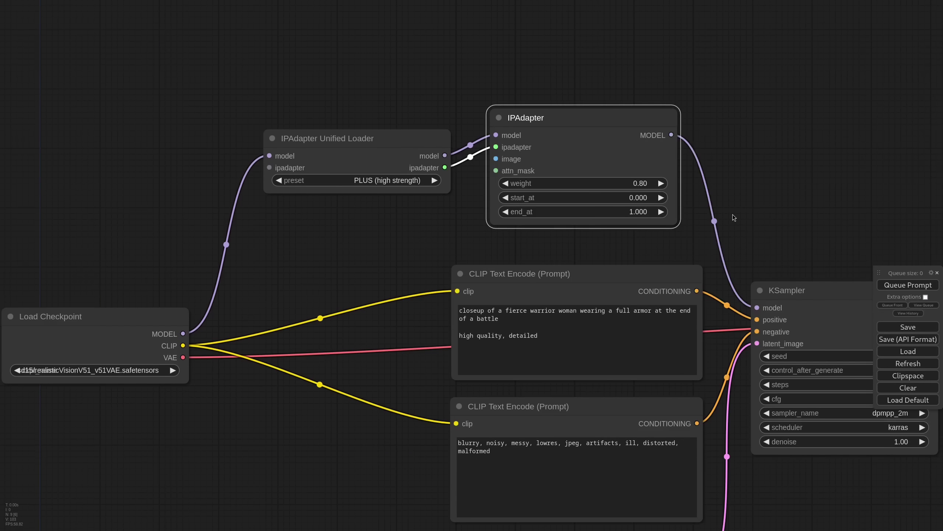
Add a Load Image node feeding the IPAdapter's image input, load warrior_woman.png, and place it above the unified loader
{"action": "scroll", "coordinate": [484, 307], "scroll_direction": "down", "scroll_amount": 4}
{"action": "left_click_drag", "start_coordinate": [522, 280], "coordinate": [418, 159]}
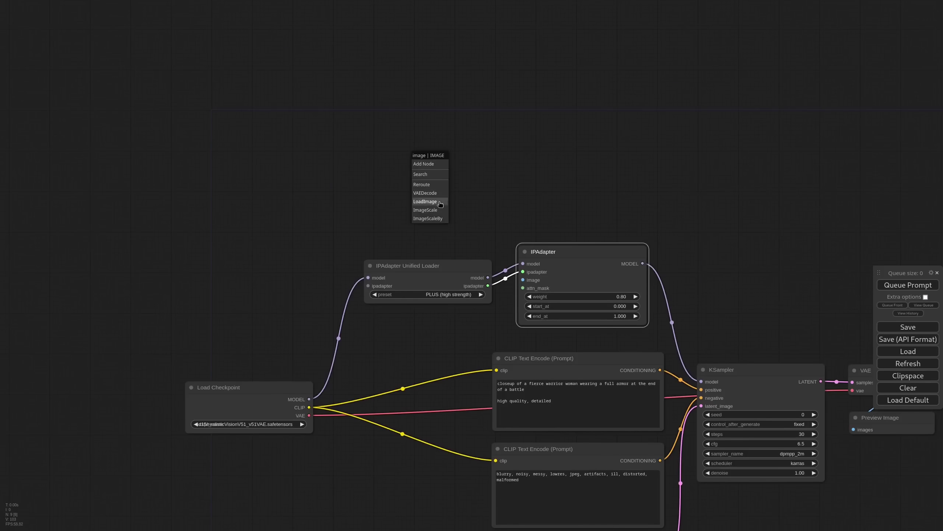
{"action": "left_click", "coordinate": [427, 203]}
{"action": "left_click", "coordinate": [483, 185]}
{"action": "type", "text": "wa"}
{"action": "left_click", "coordinate": [502, 233]}
{"action": "left_click_drag", "start_coordinate": [502, 152], "coordinate": [446, 107]}
Run the workflow and inspect the generated warrior image in the Preview Image node
{"action": "left_click_drag", "start_coordinate": [782, 266], "coordinate": [628, 185]}
{"action": "scroll", "coordinate": [628, 185], "scroll_direction": "down", "scroll_amount": 2}
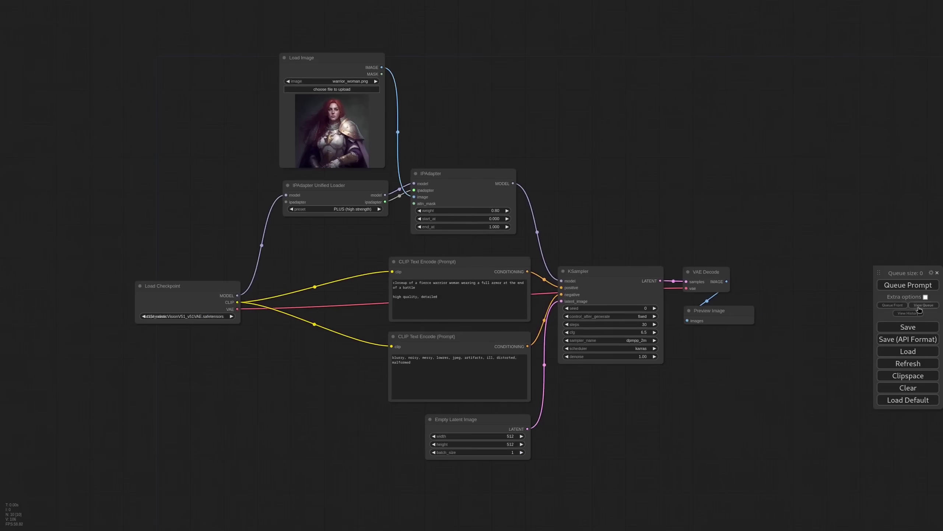
{"action": "left_click", "coordinate": [914, 285]}
{"action": "left_click_drag", "start_coordinate": [754, 397], "coordinate": [821, 400]}
{"action": "scroll", "coordinate": [795, 405], "scroll_direction": "up", "scroll_amount": 6}
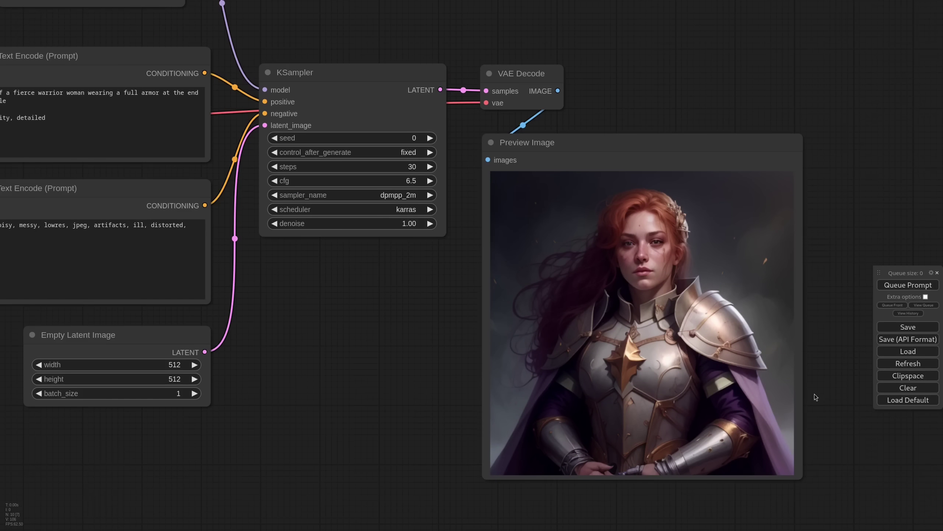
Duplicate the IPAdapter Unified Loader beyond the IPAdapter node and set the copy's preset to STANDARD (medium strength)
{"action": "scroll", "coordinate": [815, 394], "scroll_direction": "down", "scroll_amount": 3}
{"action": "left_click_drag", "start_coordinate": [159, 27], "coordinate": [428, 242]}
{"action": "scroll", "coordinate": [427, 242], "scroll_direction": "up", "scroll_amount": 2}
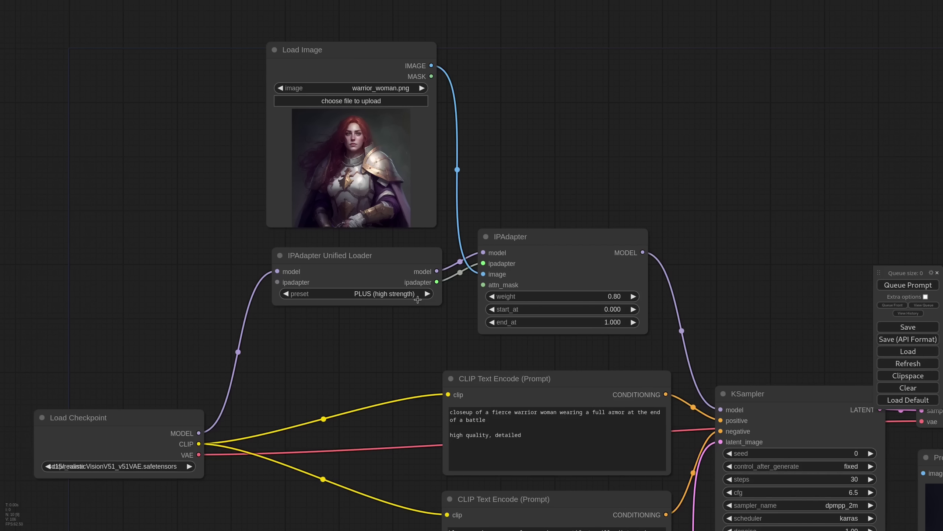
{"action": "mouse_move", "coordinate": [348, 256]}
{"action": "left_mouse_down", "text": "alt"}
{"action": "mouse_move", "coordinate": [893, 210]}
{"action": "mouse_move", "coordinate": [809, 197]}
{"action": "left_mouse_up", "text": "alt"}
{"action": "mouse_move", "coordinate": [816, 306]}
{"action": "left_mouse_down"}
{"action": "mouse_move", "coordinate": [720, 290]}
{"action": "mouse_move", "coordinate": [715, 277]}
{"action": "left_mouse_up"}
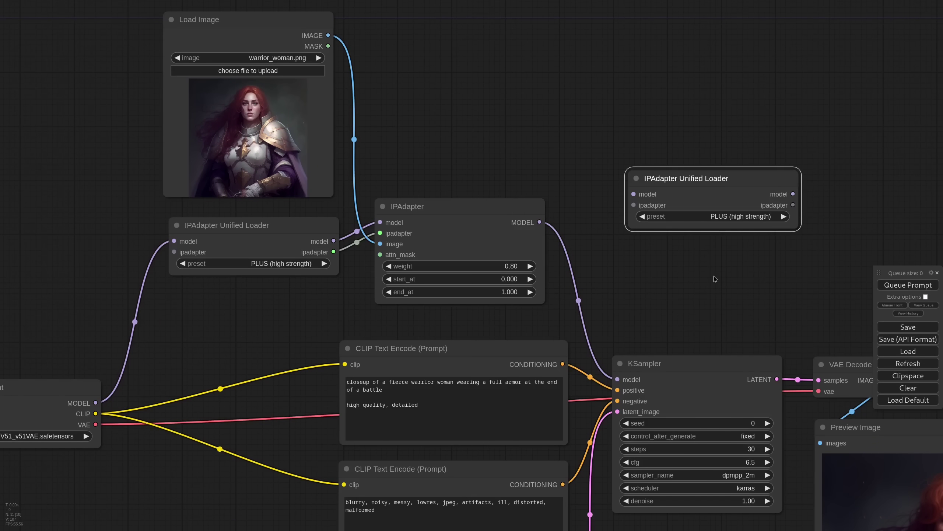
{"action": "left_click", "coordinate": [736, 222]}
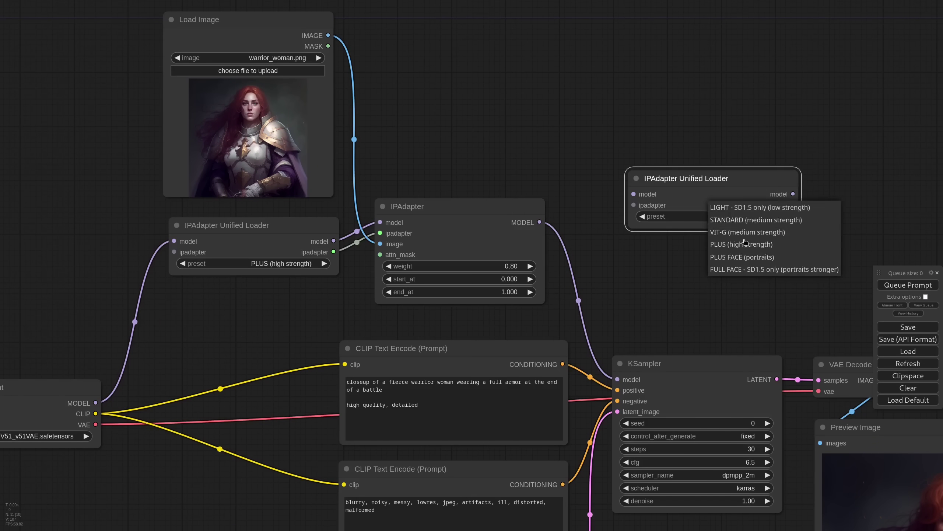
{"action": "left_click", "coordinate": [744, 222]}
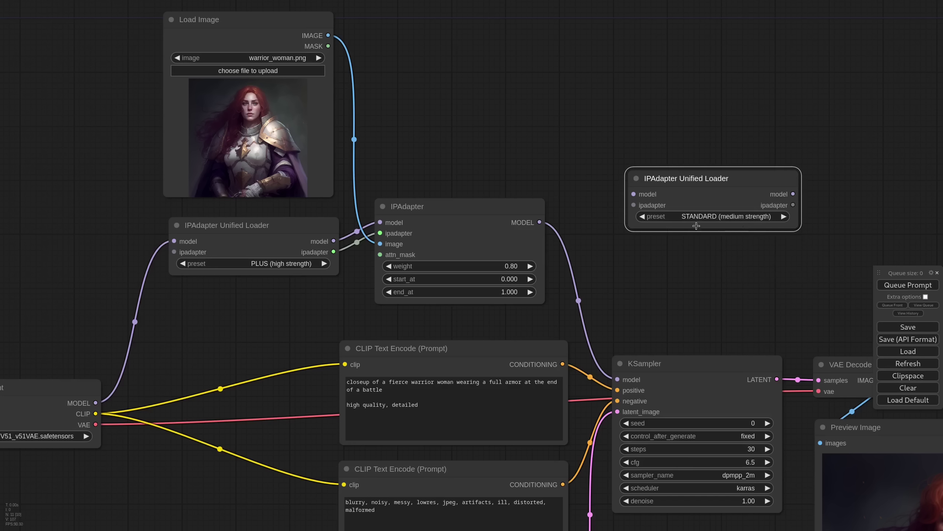
Connect the first unified loader's ipadapter output and the checkpoint's model output to the second unified loader
{"action": "left_click_drag", "start_coordinate": [334, 252], "coordinate": [683, 190]}
{"action": "left_click_drag", "start_coordinate": [690, 187], "coordinate": [698, 188]}
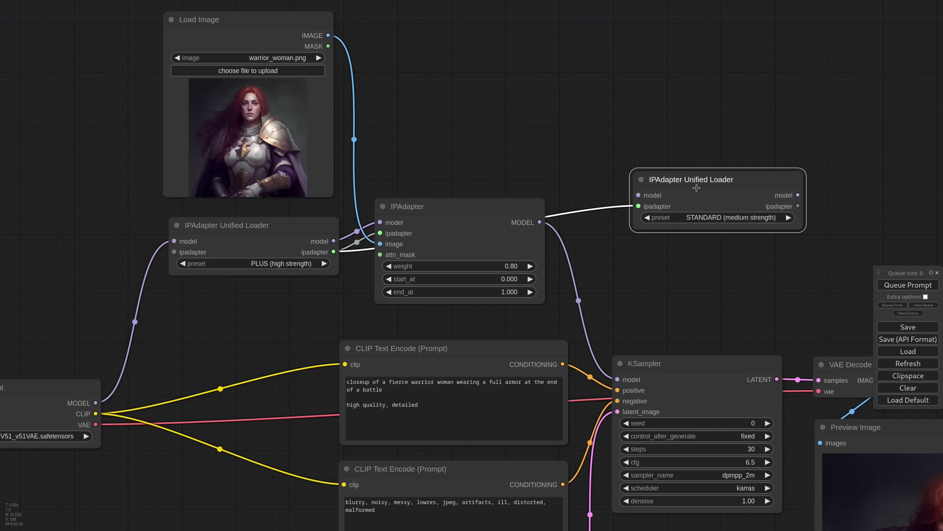
{"action": "left_click_drag", "start_coordinate": [96, 402], "coordinate": [673, 191]}
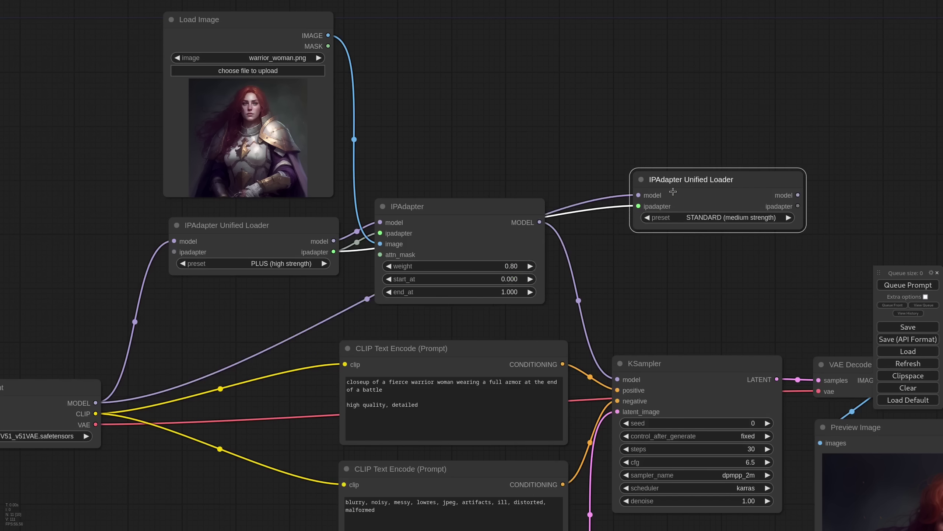
Duplicate the IPAdapter node and feed the copy from the second unified loader's model and ipadapter outputs and the Load Image node
{"action": "scroll", "coordinate": [673, 191], "scroll_direction": "down", "scroll_amount": 4}
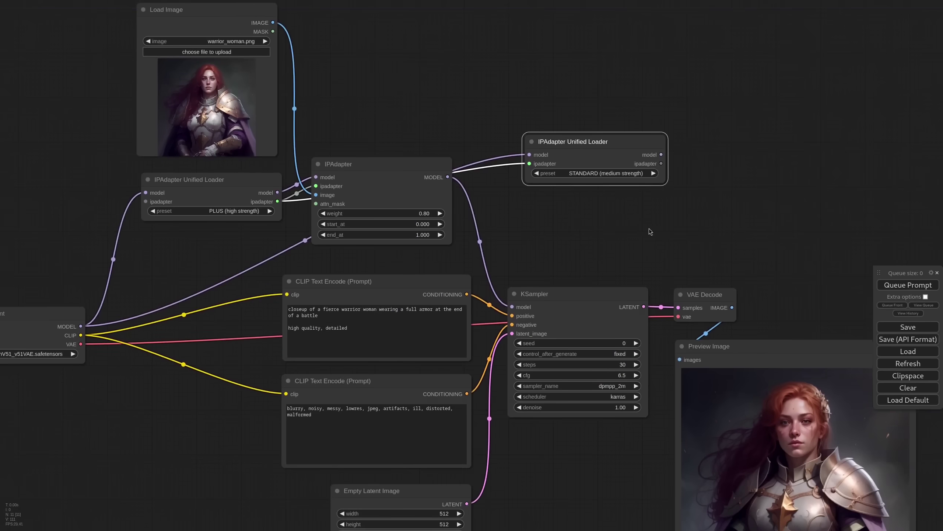
{"action": "left_click_drag", "start_coordinate": [657, 213], "coordinate": [614, 204]}
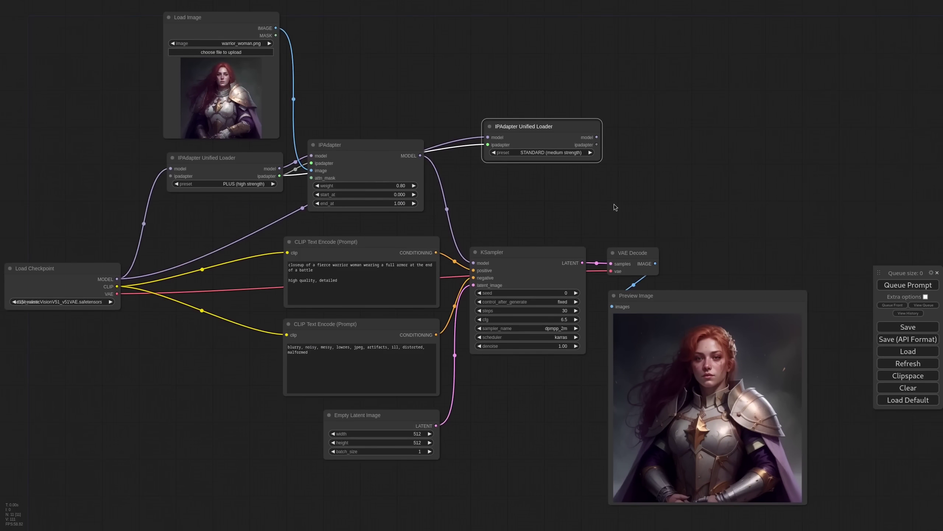
{"action": "left_click_drag", "start_coordinate": [345, 143], "coordinate": [663, 127], "text": "alt"}
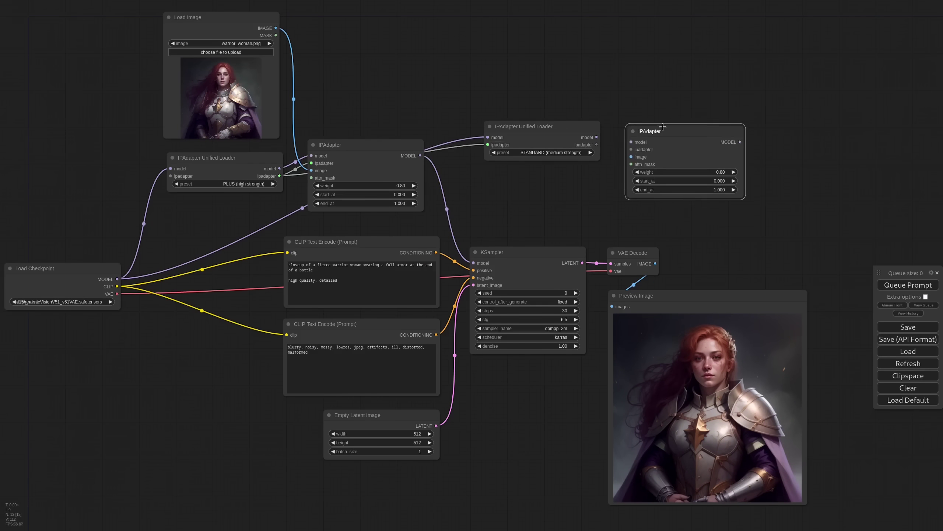
{"action": "left_click_drag", "start_coordinate": [597, 144], "coordinate": [658, 144]}
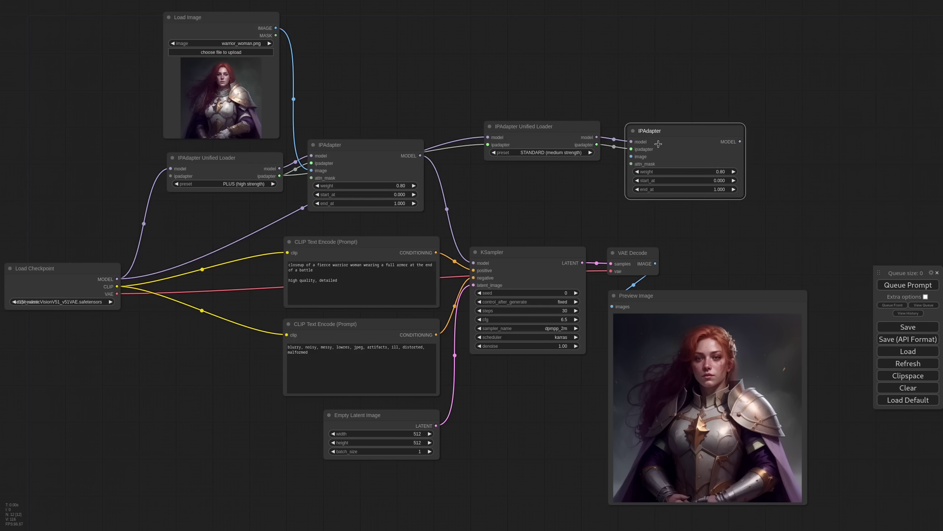
{"action": "left_click_drag", "start_coordinate": [275, 28], "coordinate": [631, 157]}
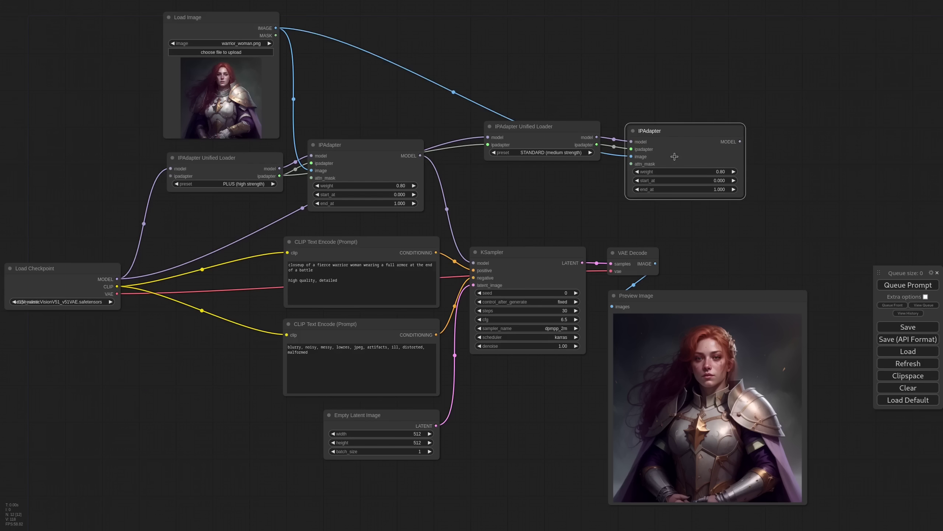
Copy the KSampler, VAE Decode and Preview Image nodes with their input links, and connect the second IPAdapter's model to the new KSampler
{"action": "scroll", "coordinate": [675, 157], "scroll_direction": "down", "scroll_amount": 3}
{"action": "left_click_drag", "start_coordinate": [775, 236], "coordinate": [688, 227]}
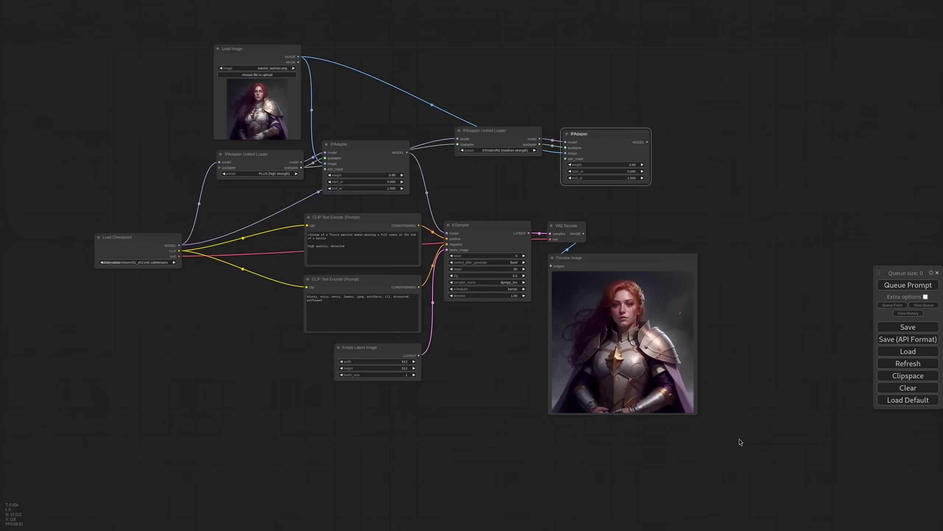
{"action": "left_click_drag", "start_coordinate": [739, 439], "coordinate": [475, 212]}
{"action": "key", "text": "ctrl+c"}
{"action": "key", "text": "ctrl+shift+v"}
{"action": "left_click_drag", "start_coordinate": [744, 156], "coordinate": [635, 160]}
{"action": "left_click_drag", "start_coordinate": [535, 160], "coordinate": [604, 165]}
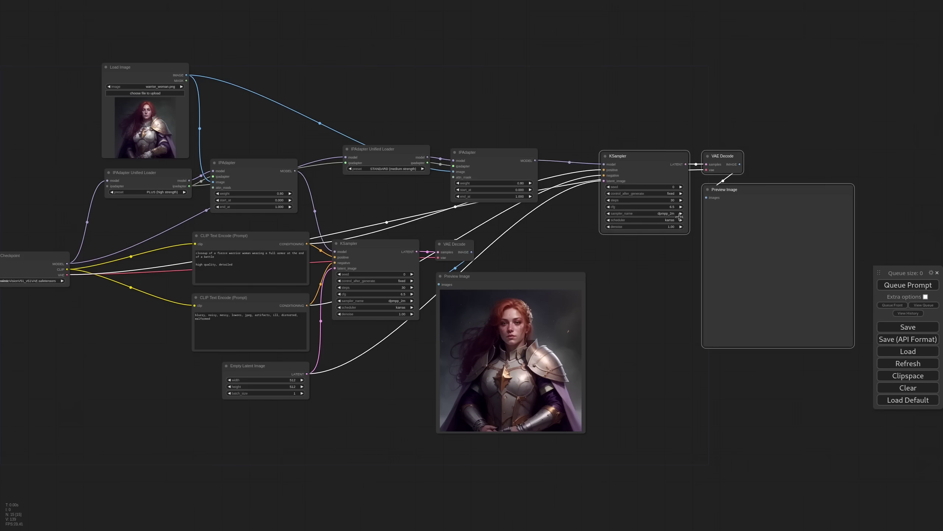
Place the new Preview Image node beside the first one and run the workflow to compare both results
{"action": "left_click_drag", "start_coordinate": [761, 191], "coordinate": [656, 277]}
{"action": "left_click", "coordinate": [908, 285]}
{"action": "scroll", "coordinate": [656, 454], "scroll_direction": "up", "scroll_amount": 4}
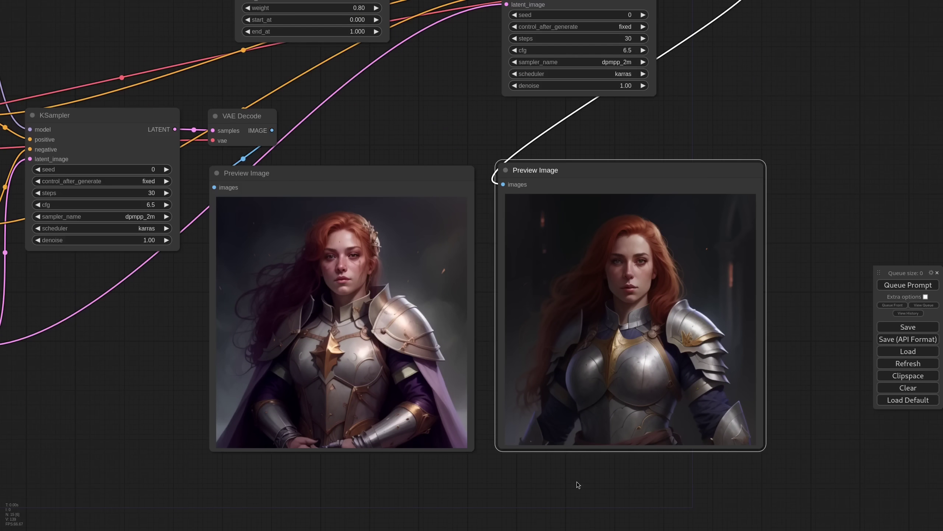
Set the Load Checkpoint node's model to sdxl/AlbedoBaseXL.safetensors
{"action": "scroll", "coordinate": [572, 482], "scroll_direction": "down", "scroll_amount": 4}
{"action": "left_click_drag", "start_coordinate": [254, 357], "coordinate": [617, 362]}
{"action": "scroll", "coordinate": [134, 285], "scroll_direction": "up", "scroll_amount": 7}
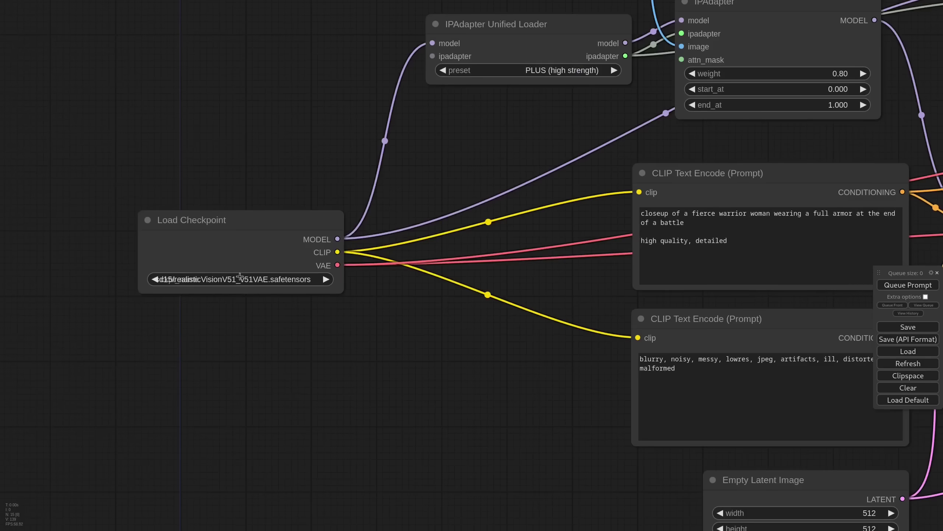
{"action": "left_click", "coordinate": [239, 276]}
{"action": "left_click", "coordinate": [241, 290]}
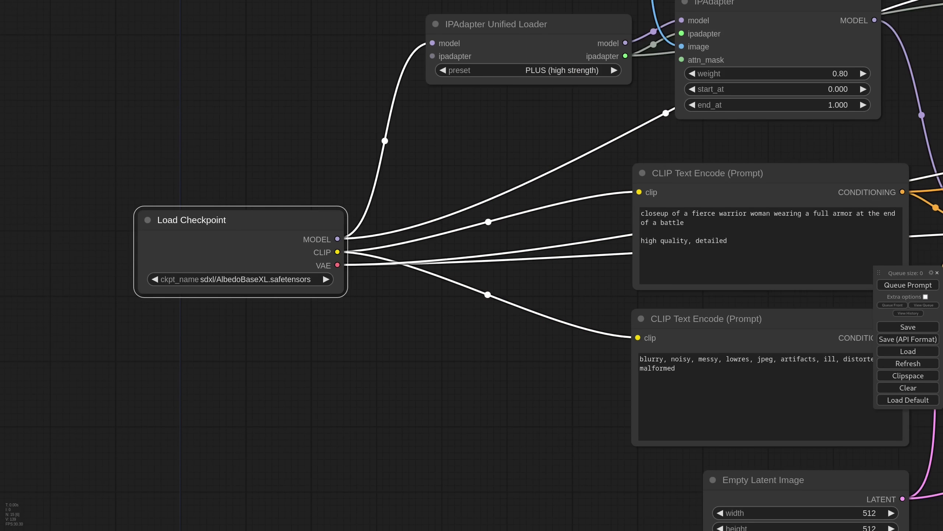
Set the Empty Latent Image node's width and height to 1024
{"action": "left_click_drag", "start_coordinate": [607, 471], "coordinate": [353, 289]}
{"action": "left_click", "coordinate": [554, 329]}
{"action": "type", "text": "1024"}
{"action": "key", "text": "Return"}
{"action": "left_click", "coordinate": [561, 346]}
{"action": "type", "text": "1024"}
{"action": "key", "text": "Return"}
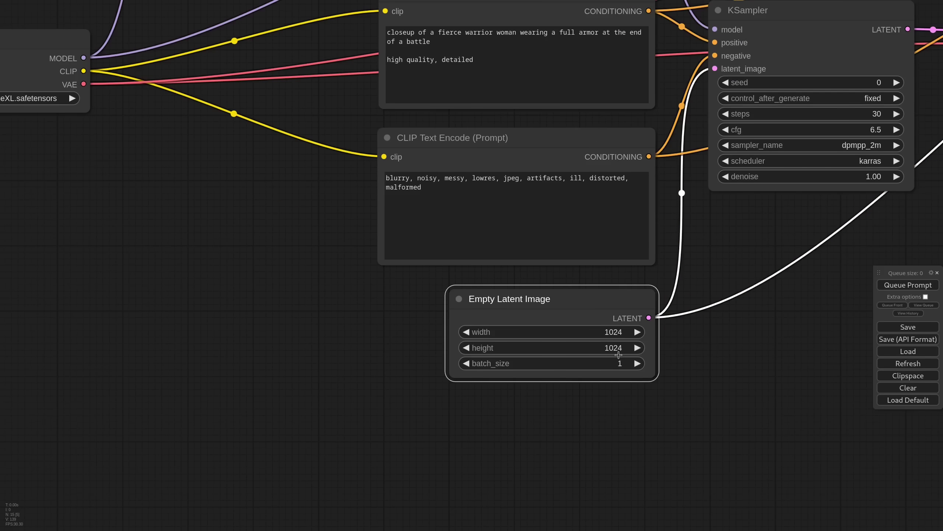
Run the workflow with the SDXL checkpoint and compare the images in the two Preview Image nodes
{"action": "scroll", "coordinate": [713, 331], "scroll_direction": "down", "scroll_amount": 5}
{"action": "left_click_drag", "start_coordinate": [713, 331], "coordinate": [237, 351]}
{"action": "left_click", "coordinate": [913, 284]}
{"action": "scroll", "coordinate": [834, 143], "scroll_direction": "down", "scroll_amount": 2}
{"action": "left_click_drag", "start_coordinate": [835, 143], "coordinate": [845, 181]}
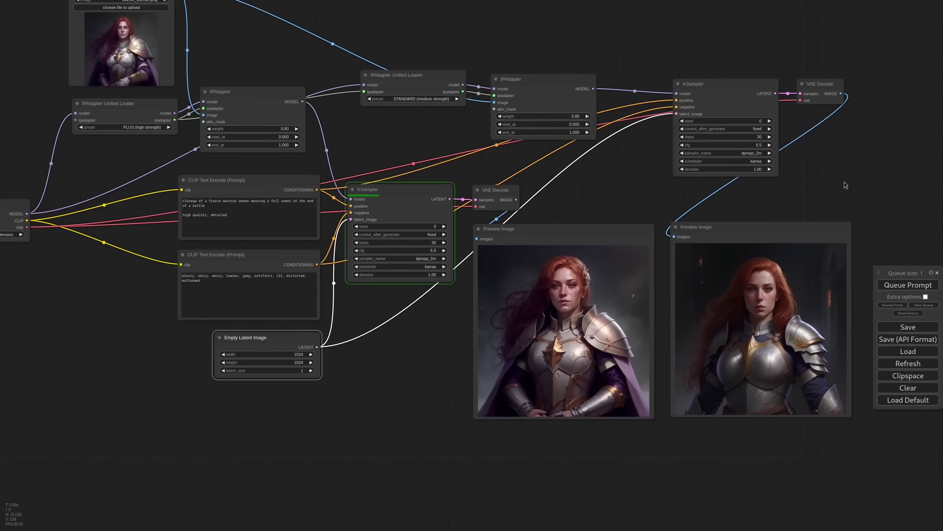
{"action": "scroll", "coordinate": [827, 357], "scroll_direction": "up", "scroll_amount": 5}
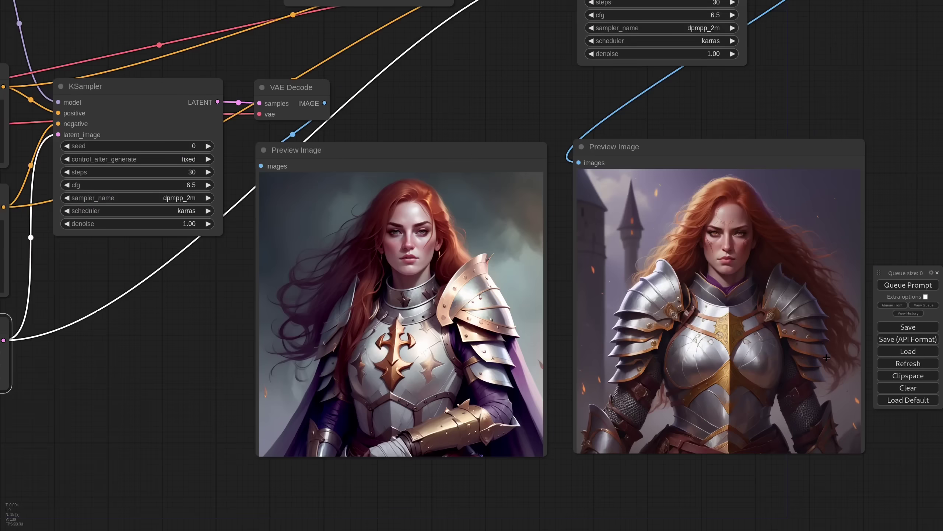
{"action": "scroll", "coordinate": [827, 358], "scroll_direction": "up", "scroll_amount": 1}
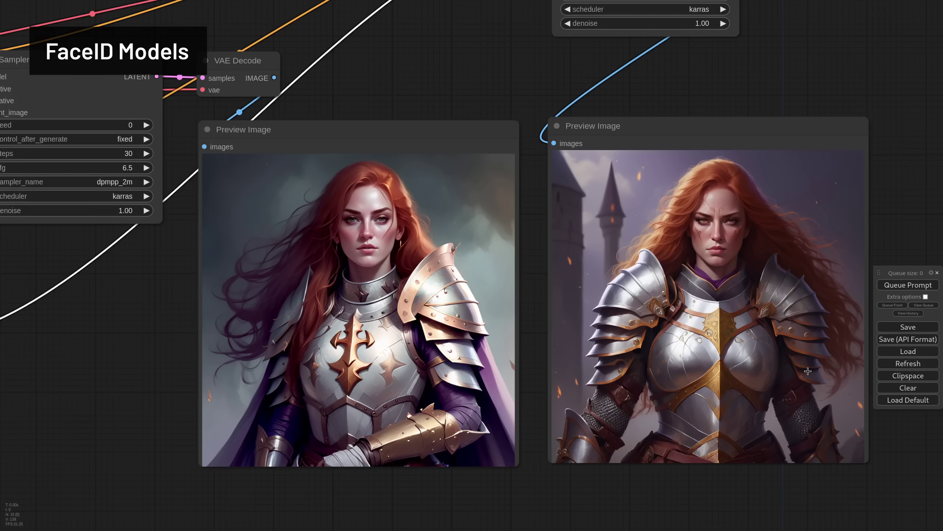
Check the presets offered by the first IPAdapter Unified Loader without changing its selection
{"action": "scroll", "coordinate": [374, 278], "scroll_direction": "down", "scroll_amount": 6}
{"action": "left_click_drag", "start_coordinate": [243, 117], "coordinate": [624, 221]}
{"action": "scroll", "coordinate": [280, 182], "scroll_direction": "up", "scroll_amount": 2}
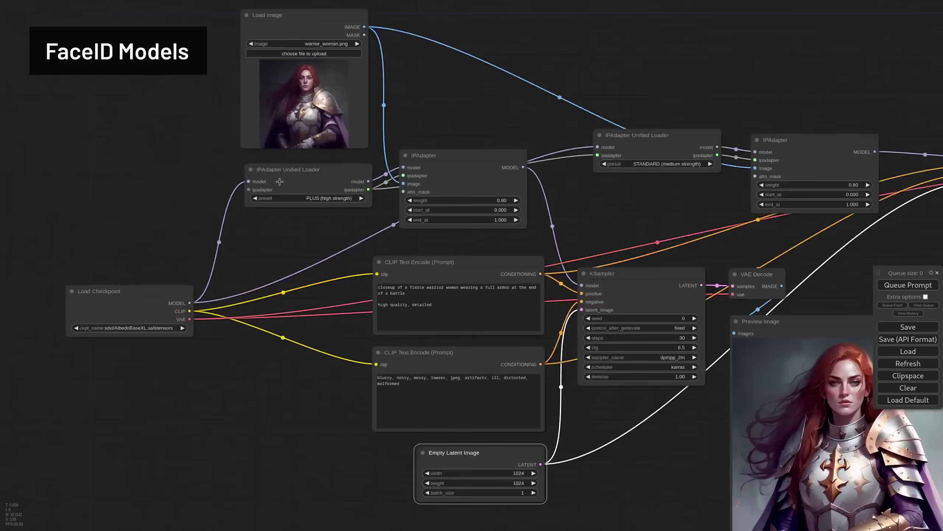
{"action": "scroll", "coordinate": [280, 182], "scroll_direction": "up", "scroll_amount": 7}
{"action": "left_click", "coordinate": [334, 206]}
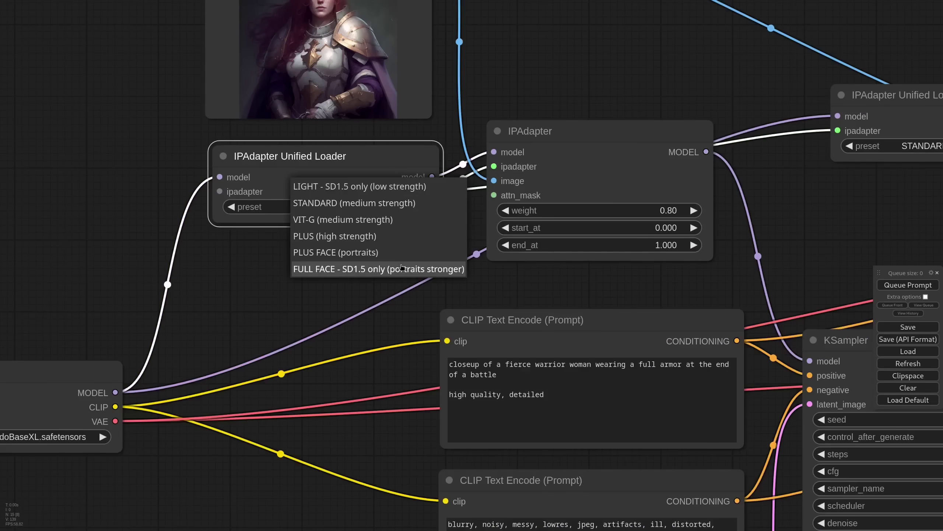
{"action": "left_click", "coordinate": [289, 298]}
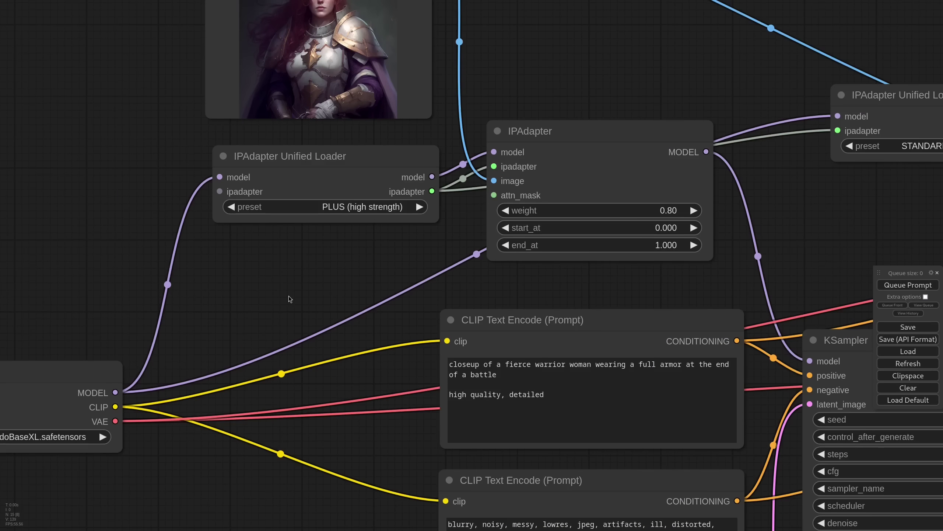
Add an IPAdapter Unified Loader FaceID node and place it just below the first IPAdapter Unified Loader
{"action": "double_click", "coordinate": [303, 259]}
{"action": "type", "text": "faceid"}
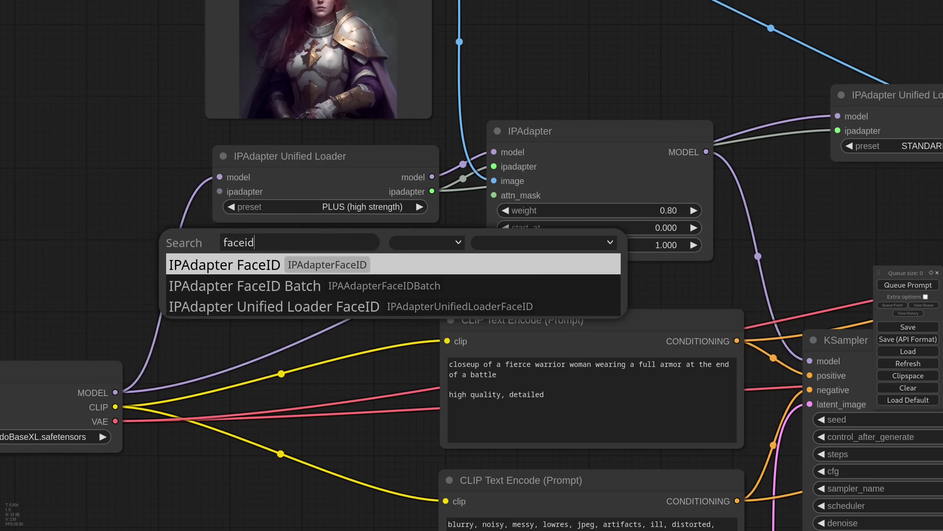
{"action": "left_click", "coordinate": [435, 306]}
{"action": "left_click_drag", "start_coordinate": [435, 259], "coordinate": [321, 262]}
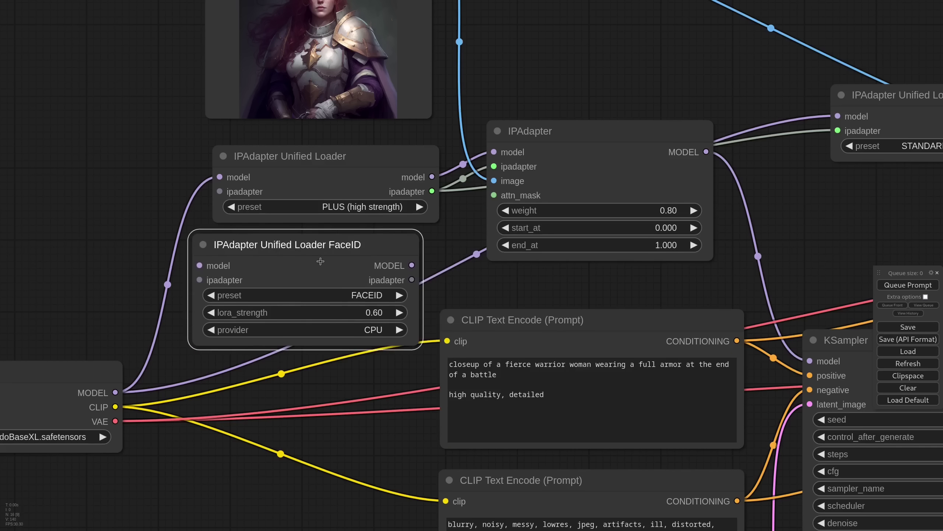
{"action": "scroll", "coordinate": [384, 332], "scroll_direction": "down", "scroll_amount": 3}
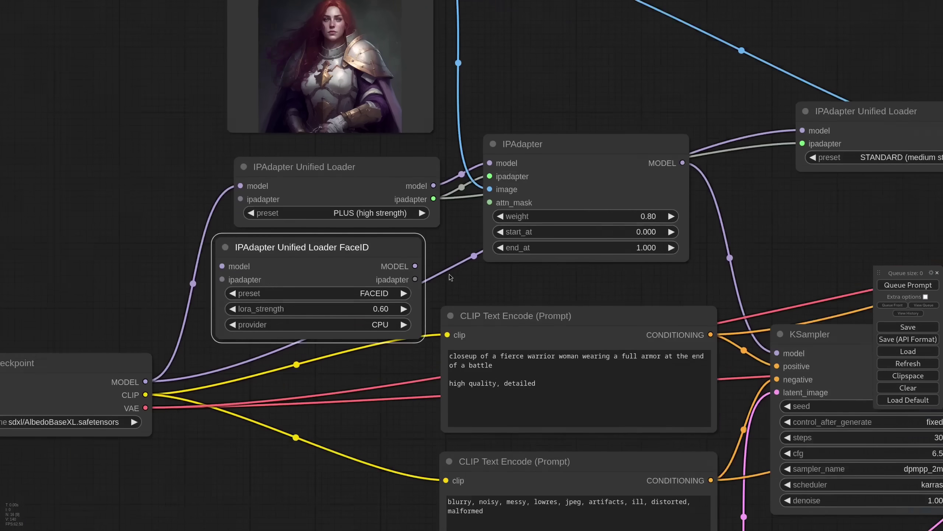
{"action": "left_click", "coordinate": [386, 315]}
{"action": "left_click", "coordinate": [388, 306]}
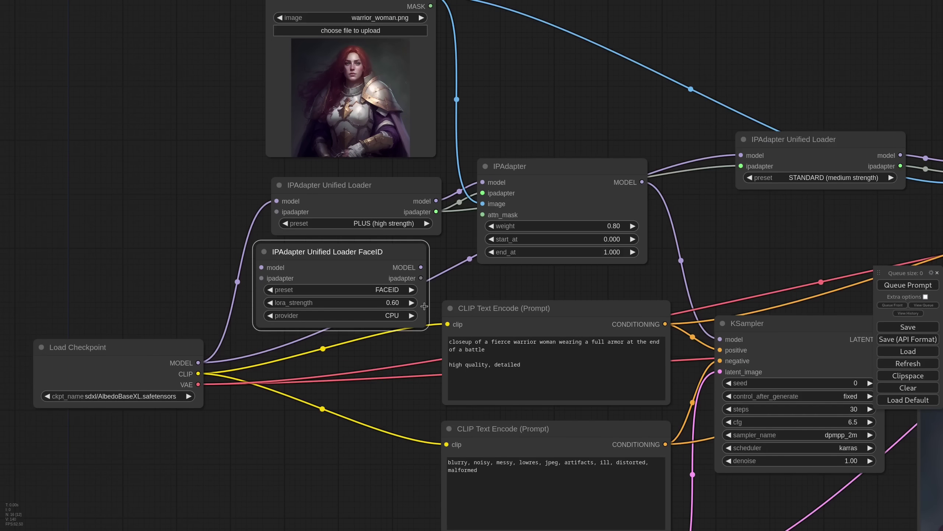
Replace the first unified loader with the FaceID loader, wired between the checkpoint and the IPAdapter, and set its preset to FACEID PLUS V2
{"action": "left_click_drag", "start_coordinate": [277, 201], "coordinate": [262, 268]}
{"action": "left_click_drag", "start_coordinate": [421, 267], "coordinate": [483, 182]}
{"action": "left_click_drag", "start_coordinate": [420, 277], "coordinate": [483, 193]}
{"action": "left_click", "coordinate": [404, 188]}
{"action": "key", "text": "Delete"}
{"action": "left_click_drag", "start_coordinate": [375, 253], "coordinate": [377, 190]}
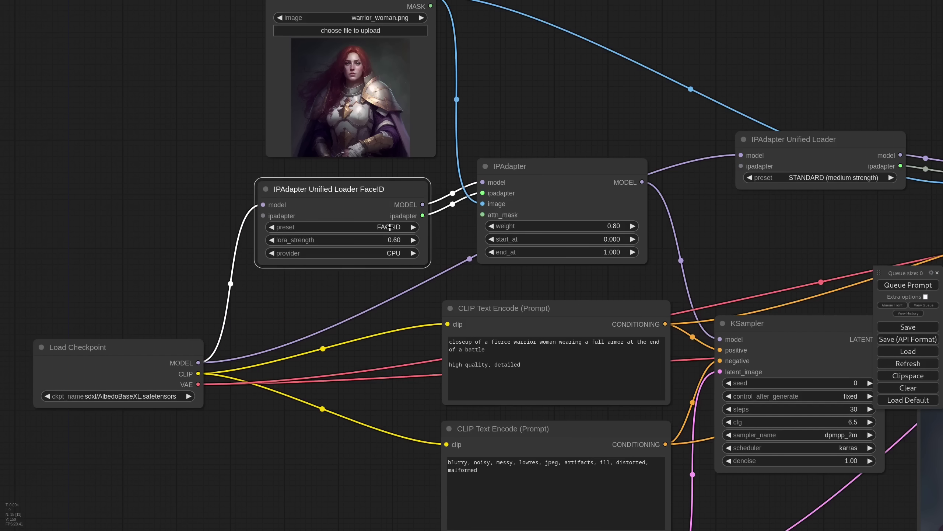
{"action": "left_click", "coordinate": [389, 227]}
{"action": "left_click", "coordinate": [401, 233]}
Delete the second branch's unified loader, IPAdapter, KSampler, VAE Decode and Preview Image nodes, and adjust the remaining IPAdapter node's position
{"action": "scroll", "coordinate": [395, 308], "scroll_direction": "down", "scroll_amount": 6}
{"action": "scroll", "coordinate": [395, 308], "scroll_direction": "down", "scroll_amount": 4}
{"action": "left_click_drag", "start_coordinate": [395, 308], "coordinate": [279, 287]}
{"action": "left_click_drag", "start_coordinate": [737, 288], "coordinate": [440, 181]}
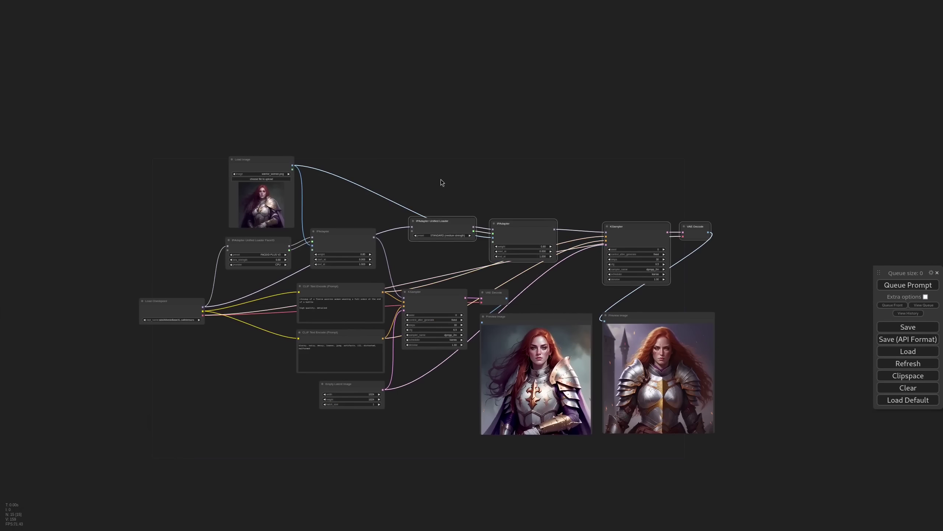
{"action": "key", "text": "Delete"}
{"action": "left_click", "coordinate": [638, 317]}
{"action": "key", "text": "Delete"}
{"action": "left_click_drag", "start_coordinate": [328, 292], "coordinate": [379, 279]}
{"action": "scroll", "coordinate": [379, 279], "scroll_direction": "up", "scroll_amount": 5}
{"action": "left_click_drag", "start_coordinate": [386, 192], "coordinate": [388, 200]}
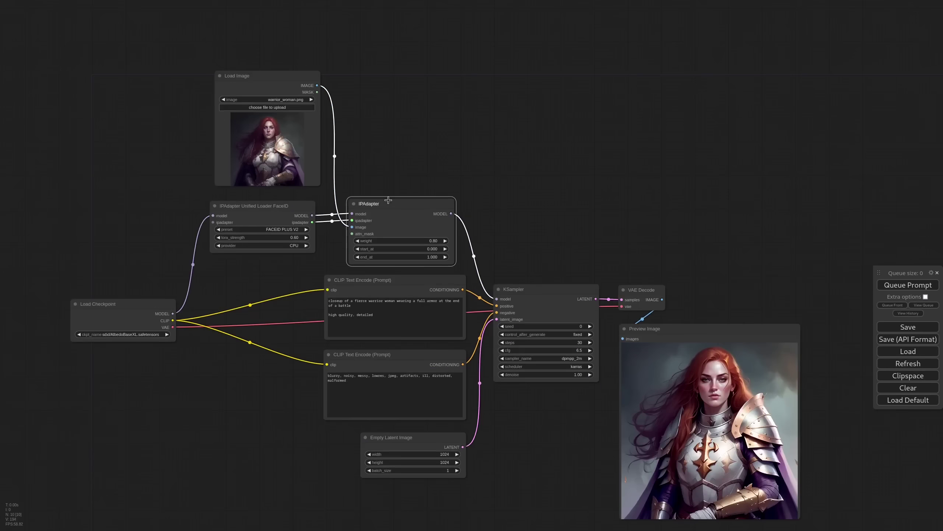
Select portrait.jpg as the Load Image node's reference and run the FaceID workflow
{"action": "scroll", "coordinate": [264, 84], "scroll_direction": "up", "scroll_amount": 6}
{"action": "left_click", "coordinate": [286, 111]}
{"action": "left_click", "coordinate": [297, 237]}
{"action": "scroll", "coordinate": [481, 174], "scroll_direction": "down", "scroll_amount": 5}
{"action": "left_click_drag", "start_coordinate": [801, 266], "coordinate": [715, 174]}
{"action": "scroll", "coordinate": [764, 222], "scroll_direction": "down", "scroll_amount": 1}
{"action": "key", "text": "ctrl+Return"}
{"action": "left_click_drag", "start_coordinate": [478, 373], "coordinate": [505, 368]}
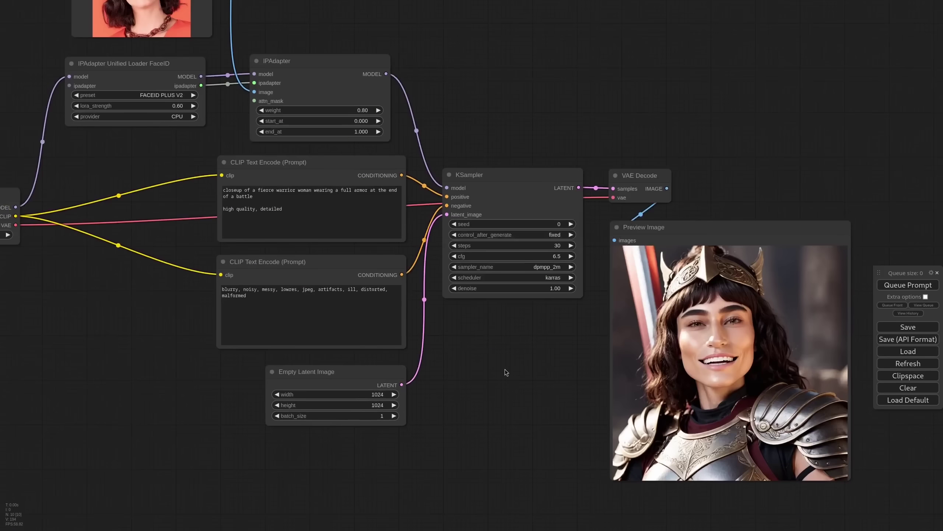
Add an IPAdapter Unified Loader above the KSampler and set its preset to PLUS FACE (portraits)
{"action": "left_click_drag", "start_coordinate": [520, 67], "coordinate": [558, 146]}
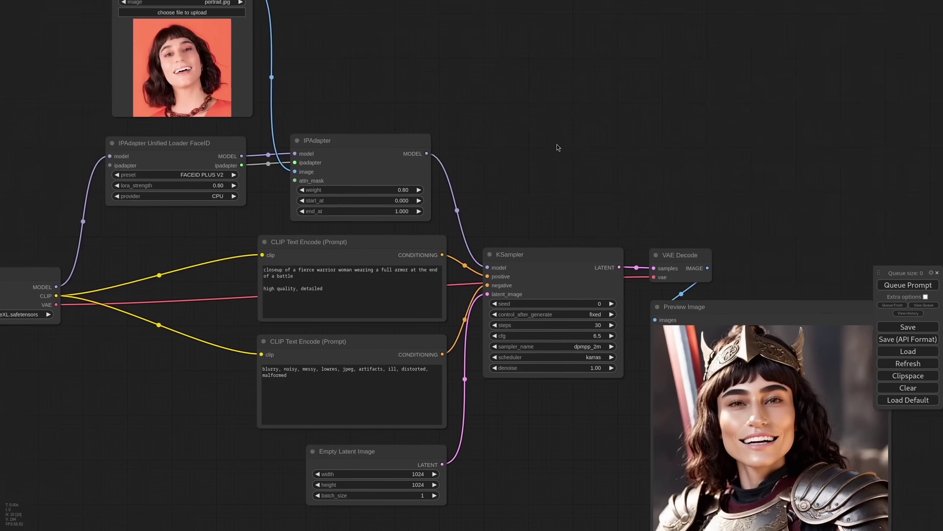
{"action": "scroll", "coordinate": [550, 143], "scroll_direction": "down", "scroll_amount": 2}
{"action": "double_click", "coordinate": [545, 143]}
{"action": "type", "text": "unified"}
{"action": "key", "text": "Return"}
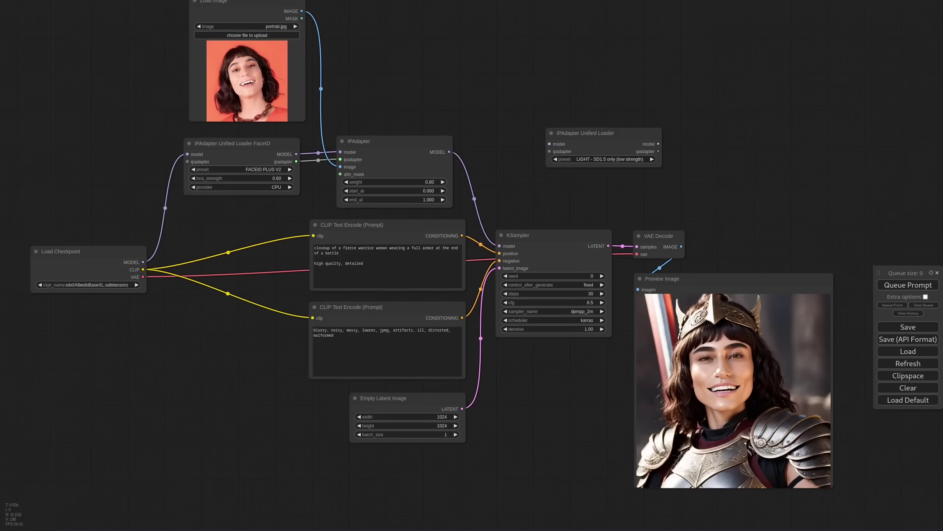
{"action": "left_click_drag", "start_coordinate": [575, 134], "coordinate": [537, 138]}
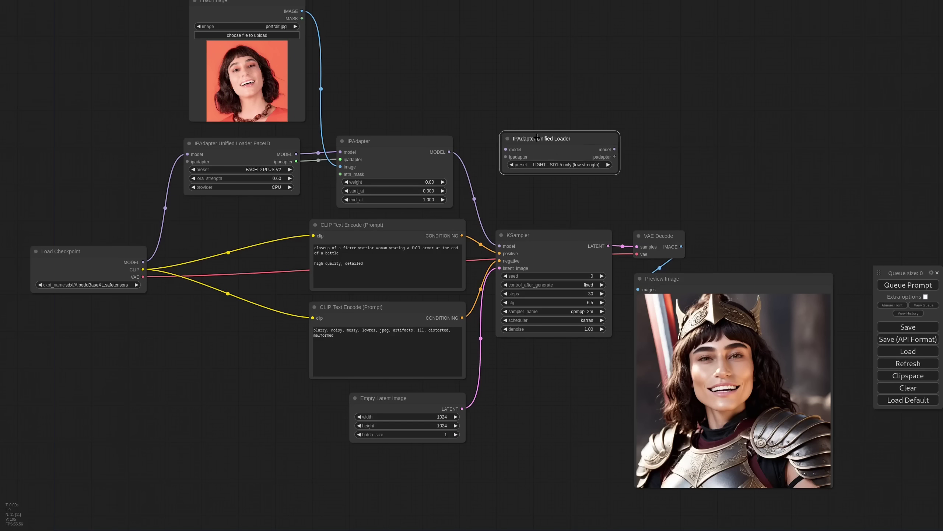
{"action": "left_click", "coordinate": [569, 165]}
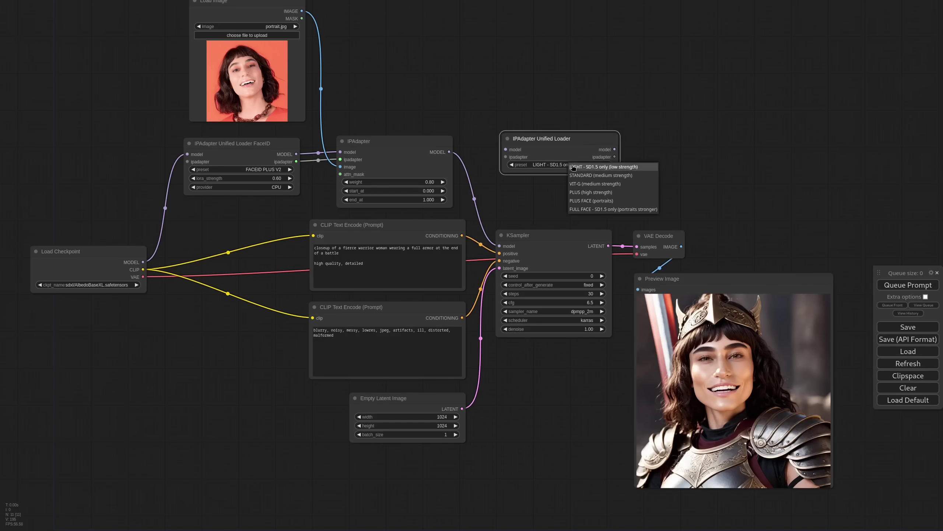
{"action": "left_click", "coordinate": [597, 201]}
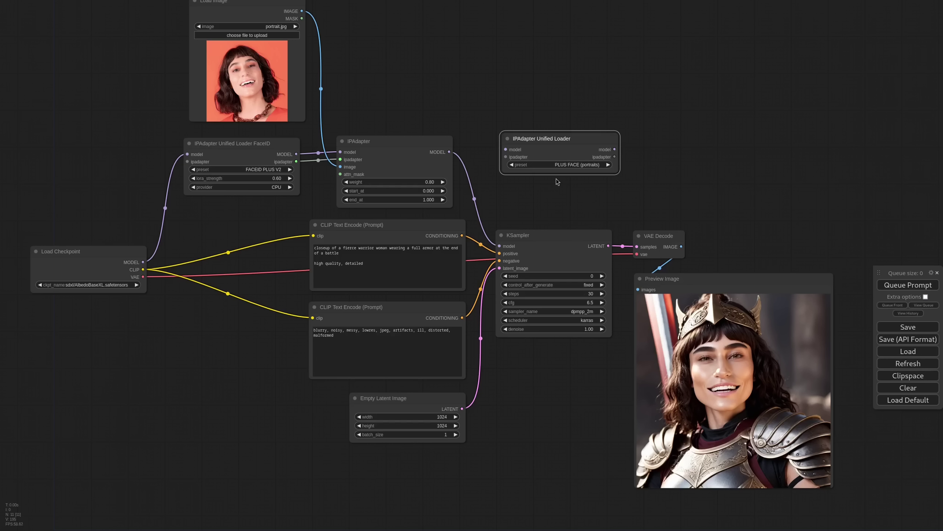
Feed the new loader from the IPAdapter's model and the FaceID loader's ipadapter output, and connect it to a duplicate of the IPAdapter node
{"action": "left_click_drag", "start_coordinate": [449, 151], "coordinate": [505, 150]}
{"action": "left_click_drag", "start_coordinate": [296, 161], "coordinate": [552, 157]}
{"action": "left_click_drag", "start_coordinate": [397, 144], "coordinate": [693, 135], "text": "alt"}
{"action": "left_click_drag", "start_coordinate": [615, 150], "coordinate": [642, 153]}
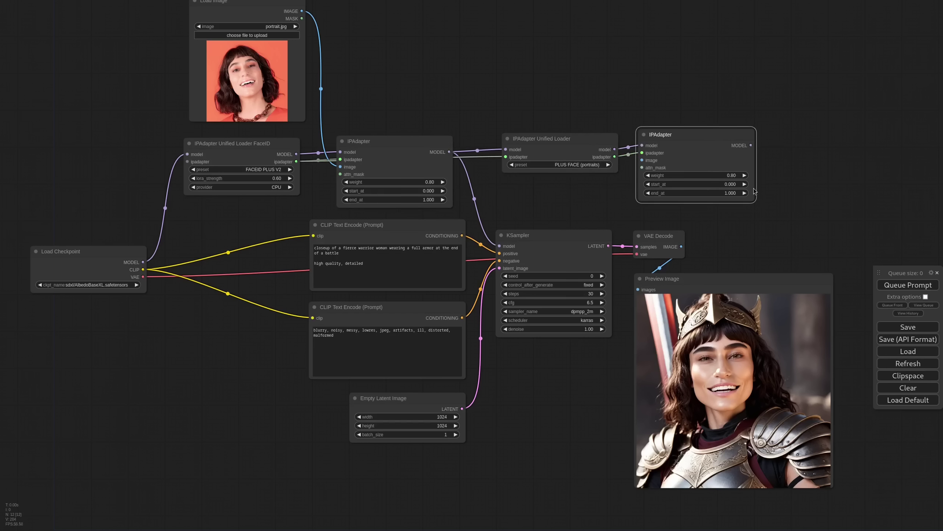
Set the second IPAdapter's weight to 0.56, connect its model output to the KSampler, and move it and its loader slightly up
{"action": "left_click", "coordinate": [730, 175]}
{"action": "key", "text": "BackSpace"}
{"action": "type", "text": "56"}
{"action": "key", "text": "Return"}
{"action": "left_click_drag", "start_coordinate": [751, 146], "coordinate": [520, 248]}
{"action": "left_click_drag", "start_coordinate": [543, 140], "coordinate": [520, 121]}
{"action": "left_click_drag", "start_coordinate": [706, 134], "coordinate": [690, 120]}
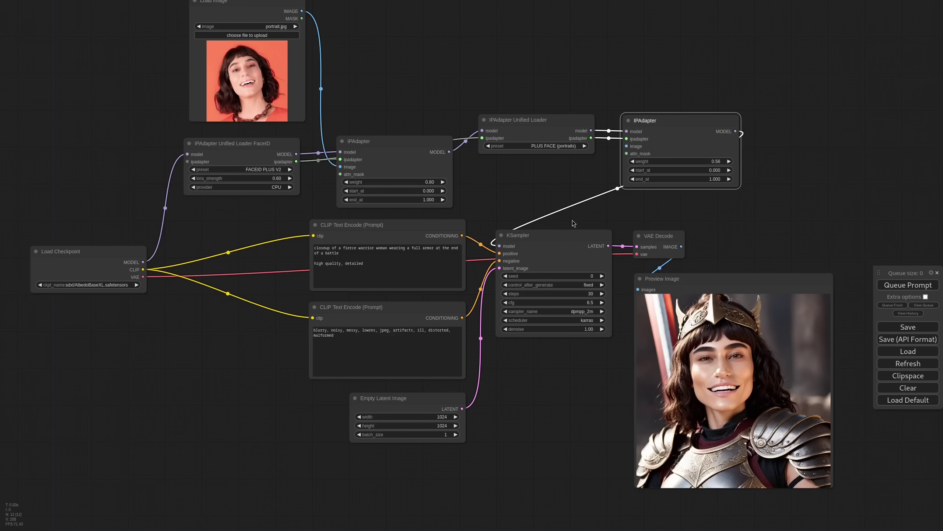
Add a Load Image node feeding the second IPAdapter's image input and select face1.jpg in it
{"action": "left_click_drag", "start_coordinate": [627, 101], "coordinate": [629, 234]}
{"action": "left_click_drag", "start_coordinate": [629, 279], "coordinate": [558, 170]}
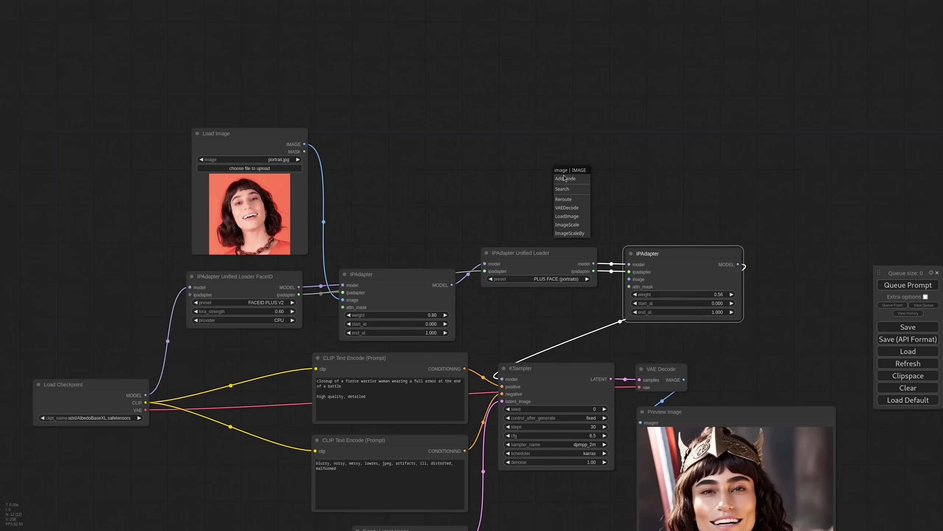
{"action": "left_click", "coordinate": [576, 216]}
{"action": "left_click_drag", "start_coordinate": [618, 167], "coordinate": [549, 114]}
{"action": "left_click", "coordinate": [585, 133]}
{"action": "type", "text": "face"}
{"action": "key", "text": "Return"}
{"action": "scroll", "coordinate": [652, 160], "scroll_direction": "down", "scroll_amount": 2}
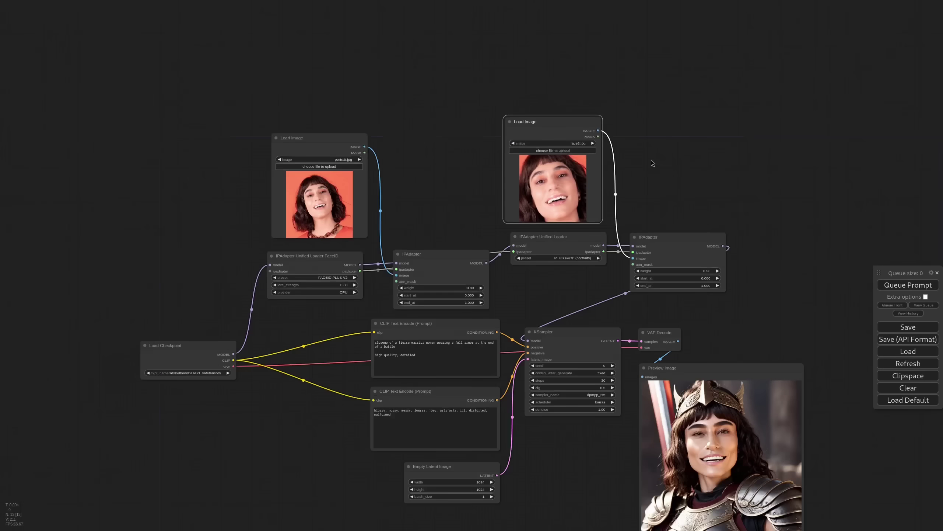
Run the workflow with the chained FaceID and PLUS FACE adapters and examine the generated image
{"action": "left_click_drag", "start_coordinate": [811, 331], "coordinate": [795, 266]}
{"action": "left_click", "coordinate": [897, 285]}
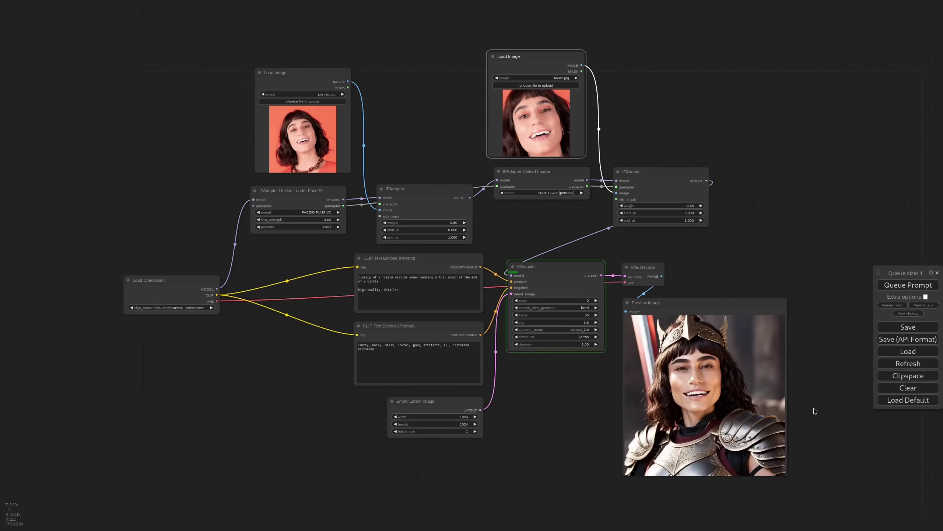
{"action": "left_click_drag", "start_coordinate": [813, 408], "coordinate": [779, 338]}
{"action": "scroll", "coordinate": [779, 336], "scroll_direction": "up", "scroll_amount": 4}
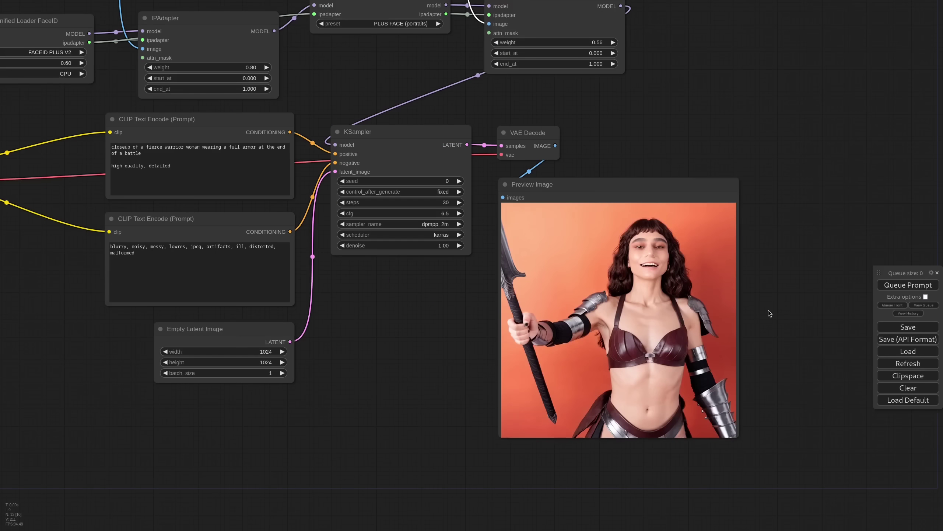
Delete both Load Image nodes, both IPAdapter nodes and both unified loaders, leaving the base generation workflow
{"action": "scroll", "coordinate": [396, 310], "scroll_direction": "down", "scroll_amount": 5}
{"action": "left_click_drag", "start_coordinate": [391, 159], "coordinate": [566, 218]}
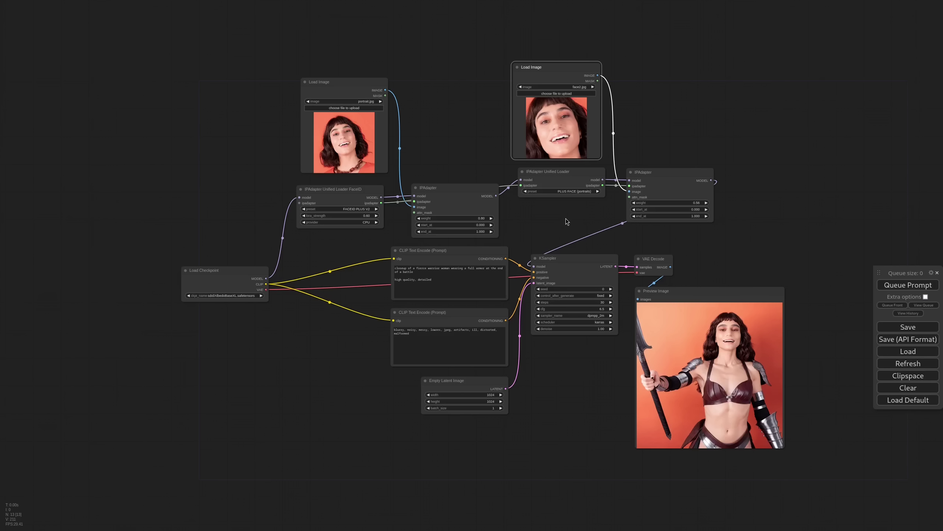
{"action": "left_click_drag", "start_coordinate": [728, 230], "coordinate": [289, 73]}
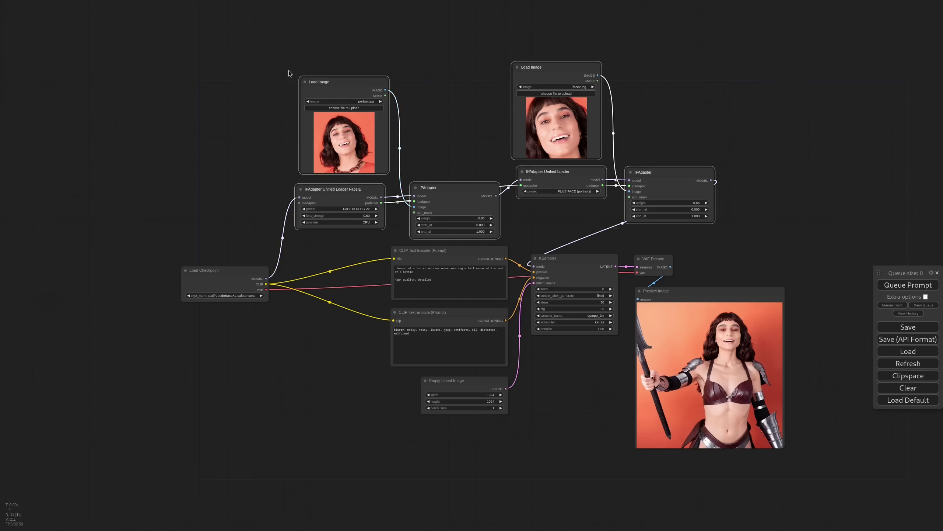
{"action": "key", "text": "Delete"}
{"action": "scroll", "coordinate": [403, 186], "scroll_direction": "up", "scroll_amount": 4}
{"action": "scroll", "coordinate": [405, 188], "scroll_direction": "up", "scroll_amount": 3}
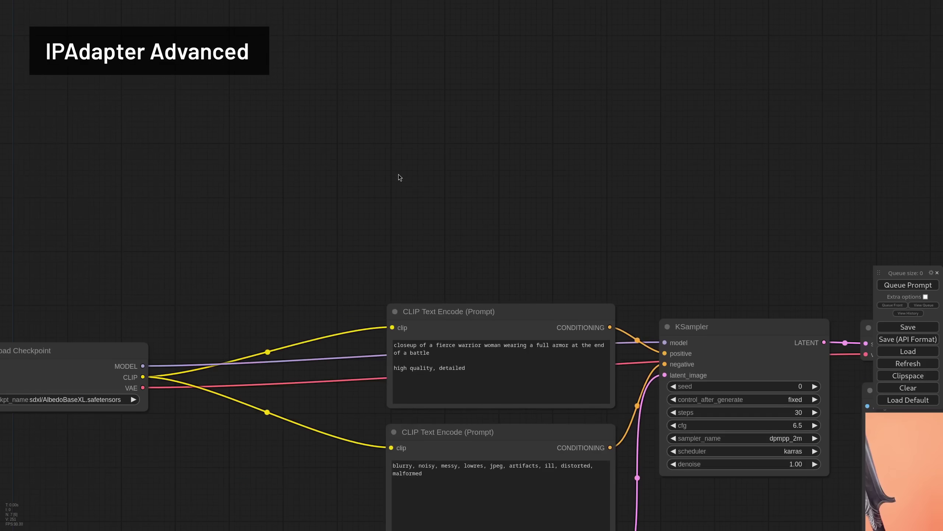
Add an IPAdapter Advanced node in the empty space above the prompt nodes
{"action": "double_click", "coordinate": [399, 174]}
{"action": "type", "text": "ipada"}
{"action": "key", "text": "Down"}
{"action": "key", "text": "Return"}
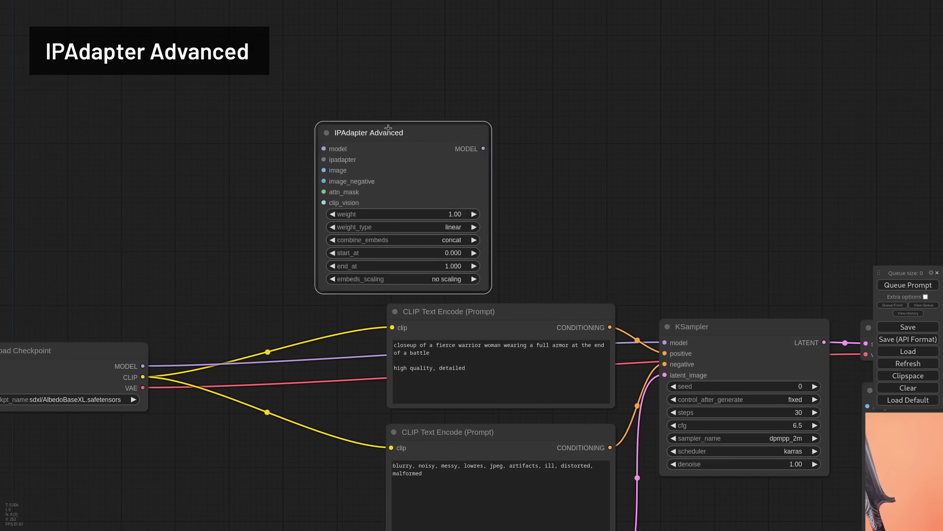
{"action": "left_click_drag", "start_coordinate": [400, 132], "coordinate": [369, 116]}
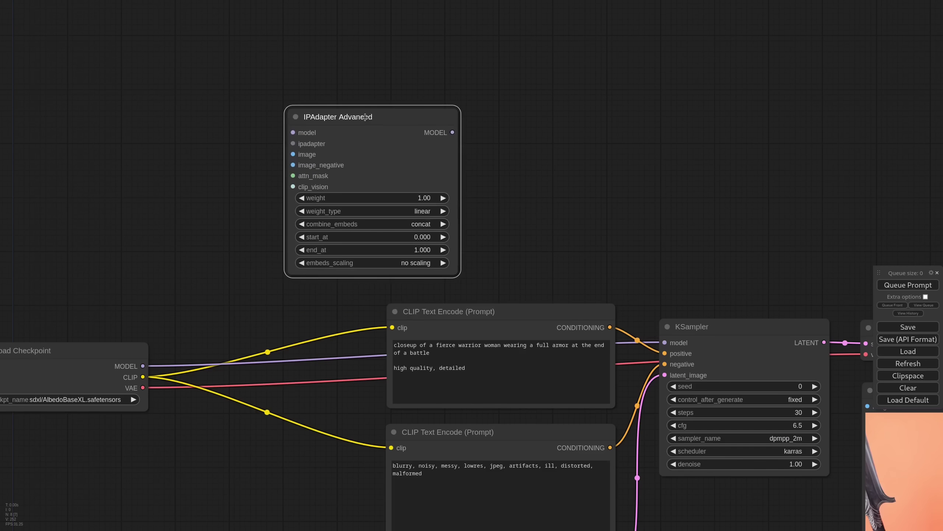
Try feeding the IPAdapter Advanced node's ipadapter input from a new IPAdapter Unified Loader
{"action": "scroll", "coordinate": [366, 117], "scroll_direction": "down", "scroll_amount": 1}
{"action": "left_click_drag", "start_coordinate": [231, 145], "coordinate": [509, 210]}
{"action": "double_click", "coordinate": [354, 214]}
{"action": "type", "text": "unified"}
{"action": "key", "text": "Return"}
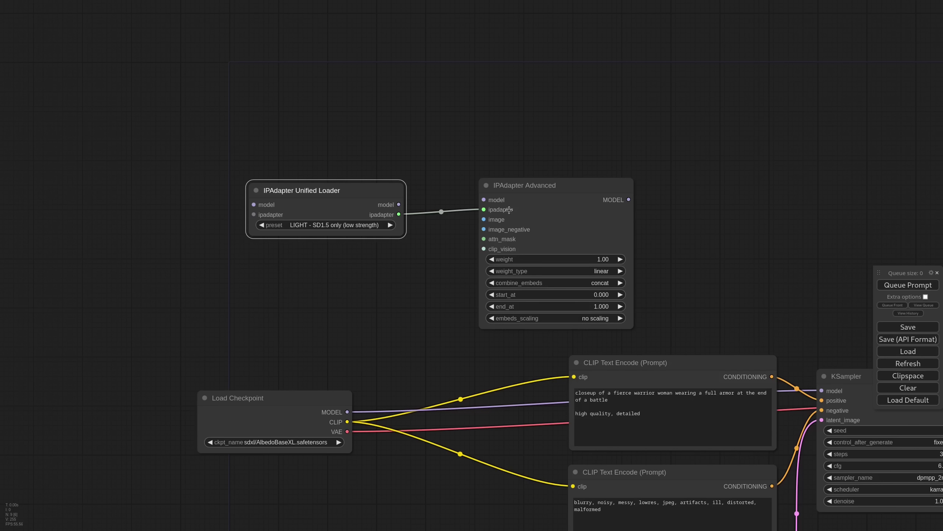
{"action": "left_click", "coordinate": [431, 273]}
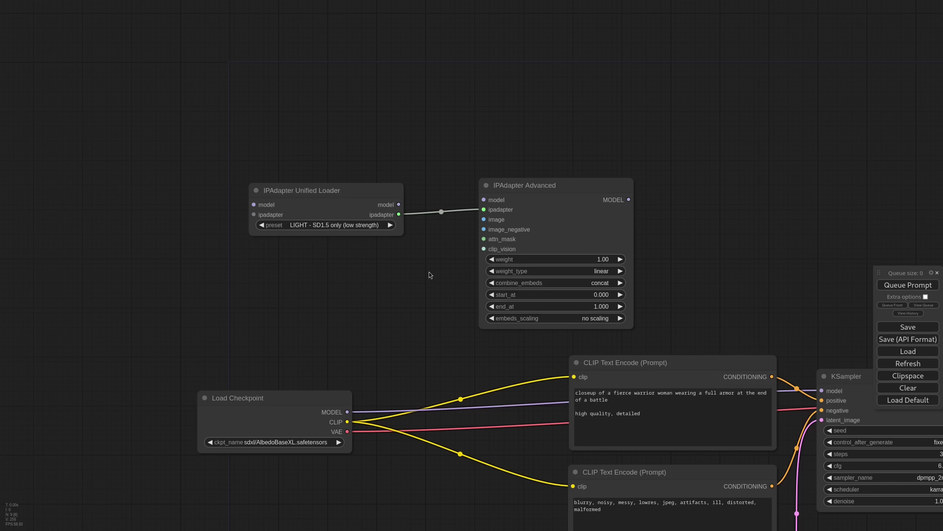
{"action": "left_click", "coordinate": [363, 206]}
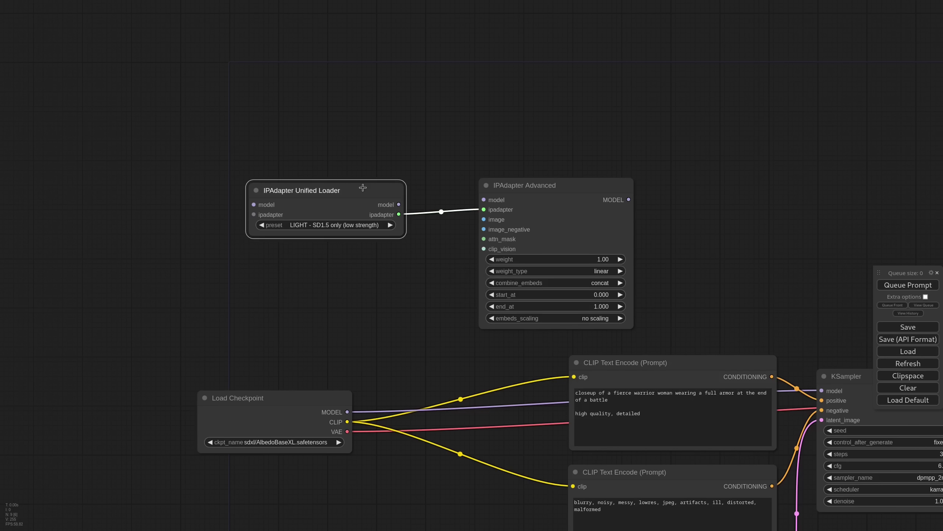
{"action": "key", "text": "Delete"}
Add an IPAdapter Model Loader connected to the IPAdapter Advanced node's ipadapter input and place it above and to its left
{"action": "left_click_drag", "start_coordinate": [484, 209], "coordinate": [412, 172]}
{"action": "left_click", "coordinate": [432, 224]}
{"action": "left_click_drag", "start_coordinate": [502, 176], "coordinate": [371, 156]}
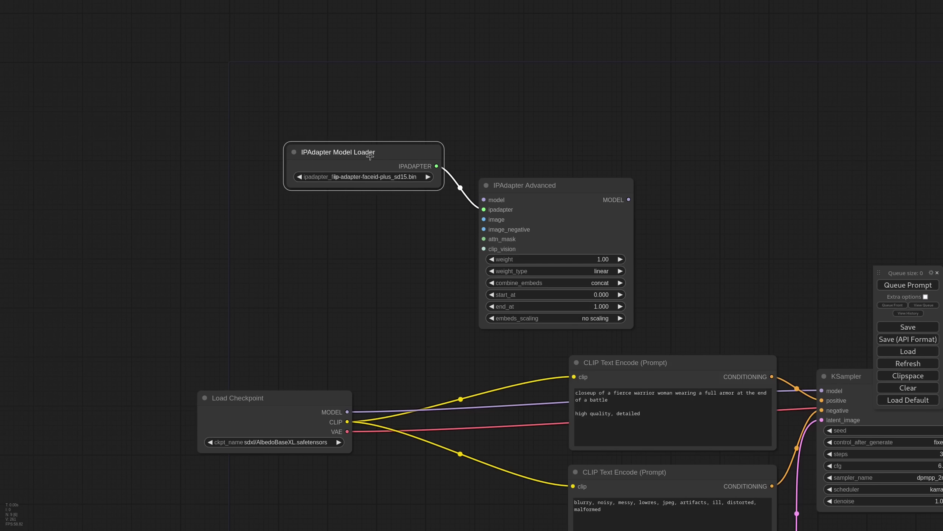
Add a Load CLIP Vision node feeding the clip_vision input of the IPAdapter Advanced node
{"action": "left_click_drag", "start_coordinate": [483, 249], "coordinate": [386, 254]}
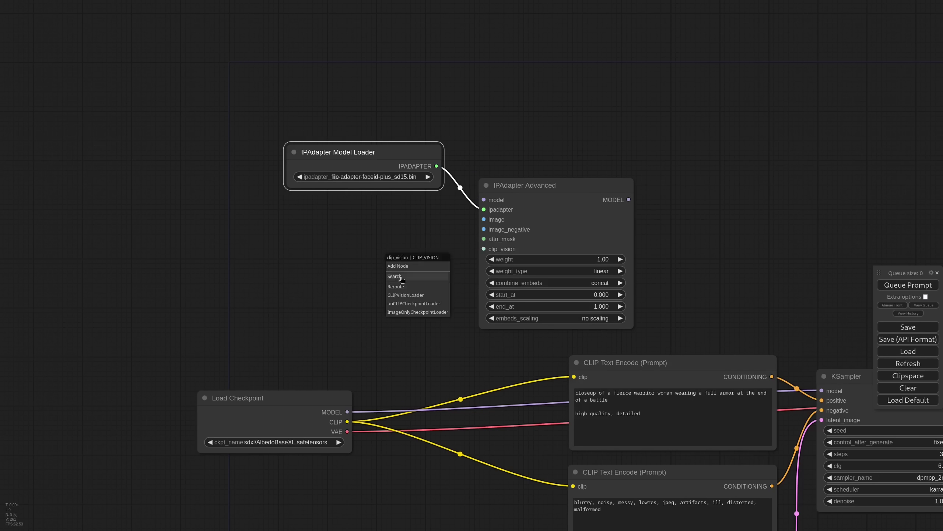
{"action": "left_click", "coordinate": [395, 277]}
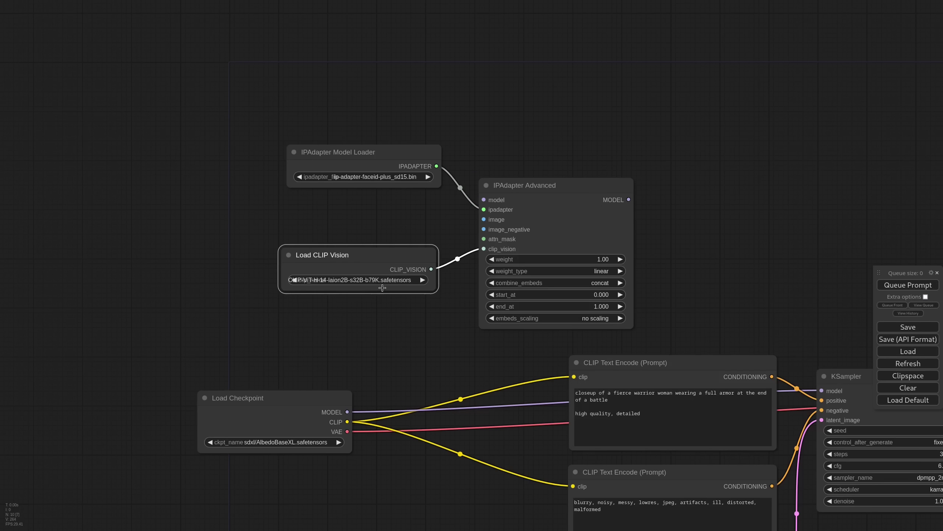
Set the IPAdapter Model Loader to ip-adapter-plus_sd15.safetensors and the checkpoint to sd15/dreamshaper_8.safetensors
{"action": "left_click", "coordinate": [376, 177]}
{"action": "left_click", "coordinate": [379, 277]}
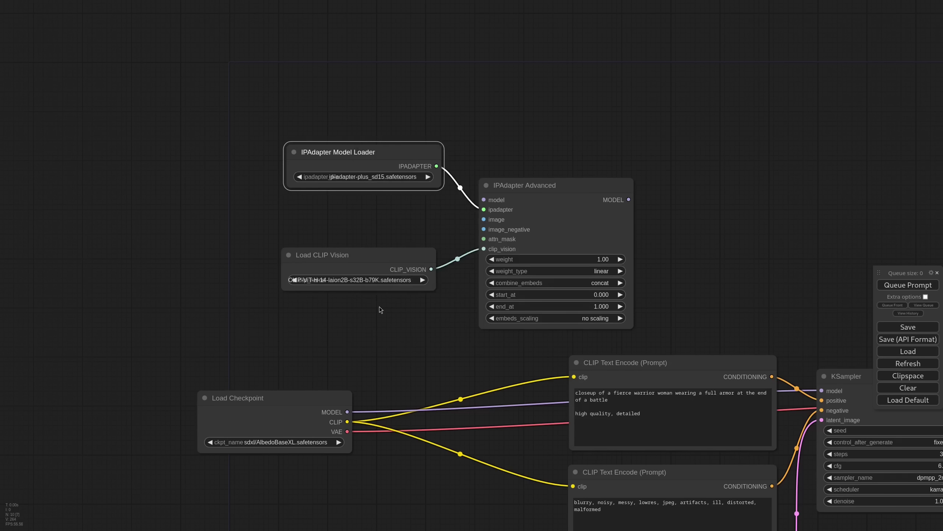
{"action": "left_click", "coordinate": [279, 442]}
{"action": "left_click", "coordinate": [289, 448]}
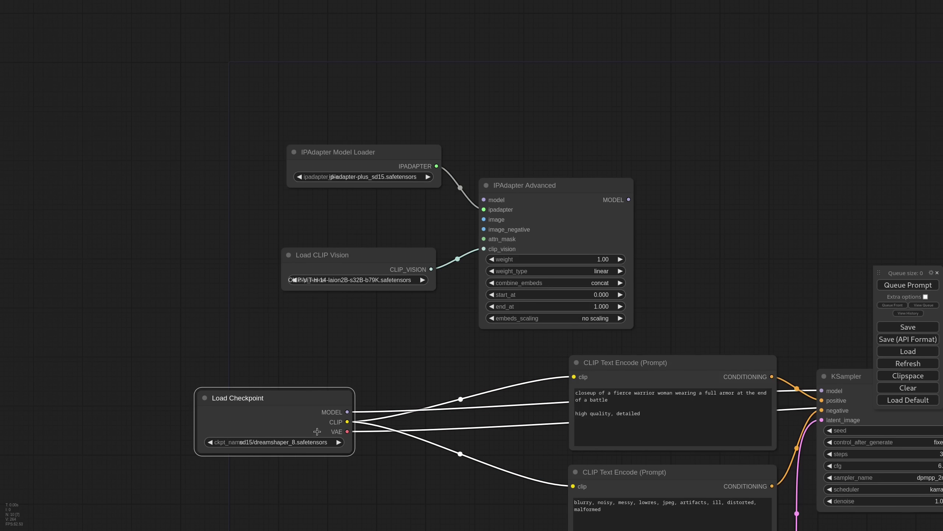
Route the checkpoint model through IPAdapter Advanced to the KSampler and feed its image input from a Load Image node with warrior_woman.png
{"action": "left_click_drag", "start_coordinate": [347, 412], "coordinate": [484, 200]}
{"action": "left_click_drag", "start_coordinate": [770, 286], "coordinate": [632, 242]}
{"action": "left_click_drag", "start_coordinate": [488, 152], "coordinate": [683, 346]}
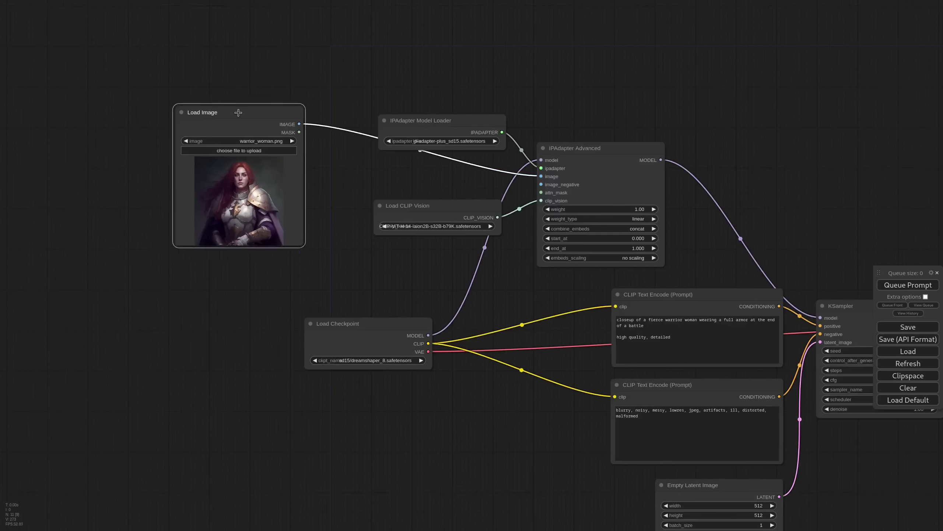
{"action": "left_click_drag", "start_coordinate": [238, 113], "coordinate": [232, 122]}
Insert a Prep Image For ClipVision node between Load Image and the image input of IPAdapter Advanced
{"action": "double_click", "coordinate": [384, 179]}
{"action": "type", "text": "prepim"}
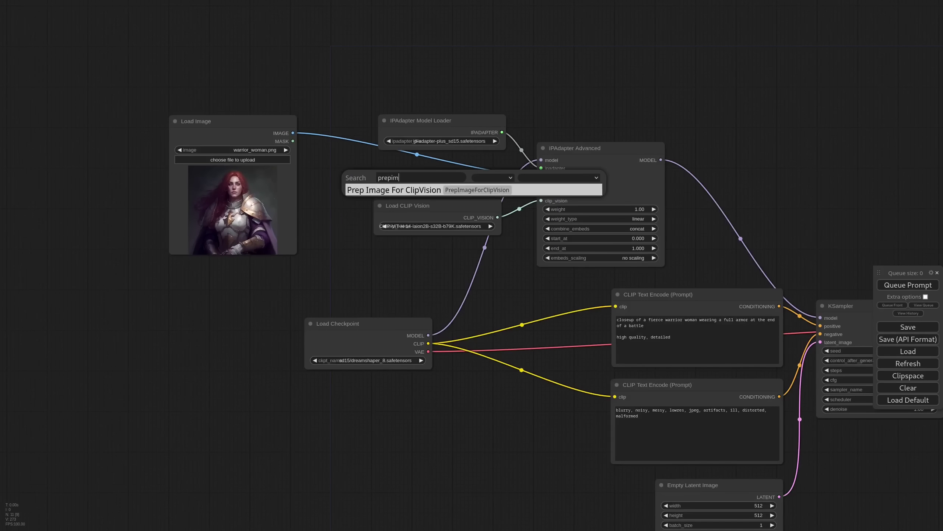
{"action": "left_click", "coordinate": [432, 187]}
{"action": "left_click_drag", "start_coordinate": [433, 181], "coordinate": [398, 170]}
{"action": "left_click_drag", "start_coordinate": [427, 215], "coordinate": [423, 242]}
{"action": "left_click_drag", "start_coordinate": [416, 161], "coordinate": [415, 169]}
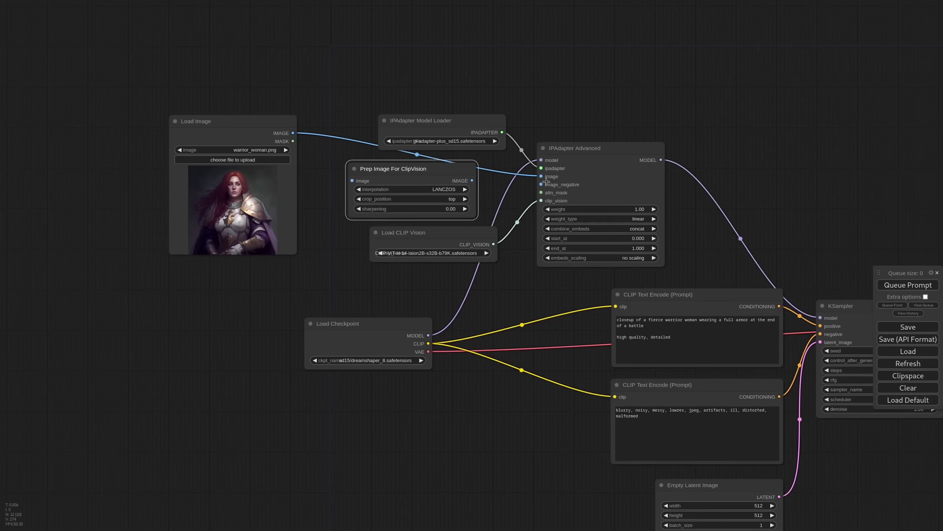
{"action": "left_click_drag", "start_coordinate": [541, 176], "coordinate": [352, 181]}
{"action": "left_click_drag", "start_coordinate": [472, 180], "coordinate": [541, 177]}
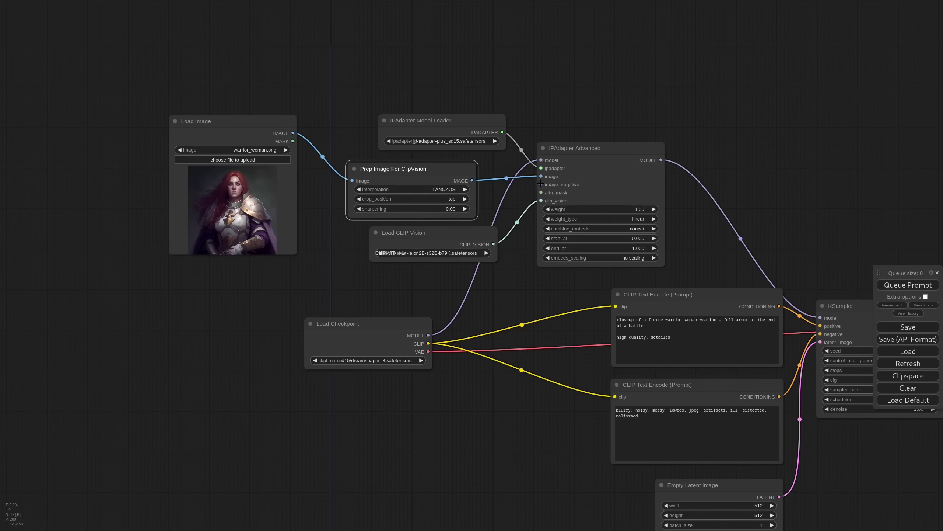
Set the Prep Image For ClipVision sharpening to 0.15 and generate the image
{"action": "left_click", "coordinate": [466, 209]}
{"action": "left_click", "coordinate": [466, 209]}
{"action": "left_click", "coordinate": [466, 210]}
{"action": "scroll", "coordinate": [526, 253], "scroll_direction": "down", "scroll_amount": 2}
{"action": "left_click_drag", "start_coordinate": [742, 196], "coordinate": [314, 118]}
{"action": "scroll", "coordinate": [562, 360], "scroll_direction": "up", "scroll_amount": 6}
{"action": "left_click", "coordinate": [902, 286]}
{"action": "left_click_drag", "start_coordinate": [779, 322], "coordinate": [786, 301]}
{"action": "scroll", "coordinate": [582, 436], "scroll_direction": "up", "scroll_amount": 1}
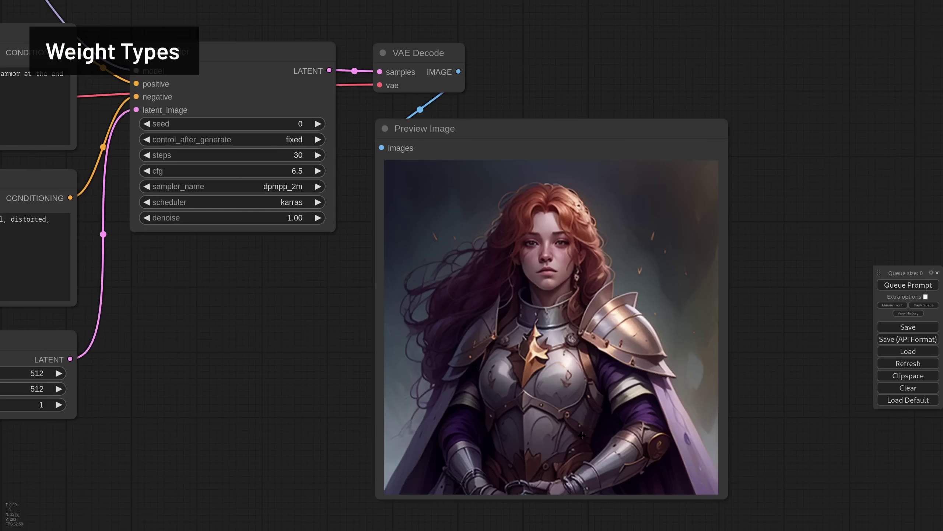
Set the IPAdapter Advanced weight to 0.80, keeping the linear weight type
{"action": "scroll", "coordinate": [267, 301], "scroll_direction": "down", "scroll_amount": 3}
{"action": "left_click_drag", "start_coordinate": [244, 293], "coordinate": [841, 470]}
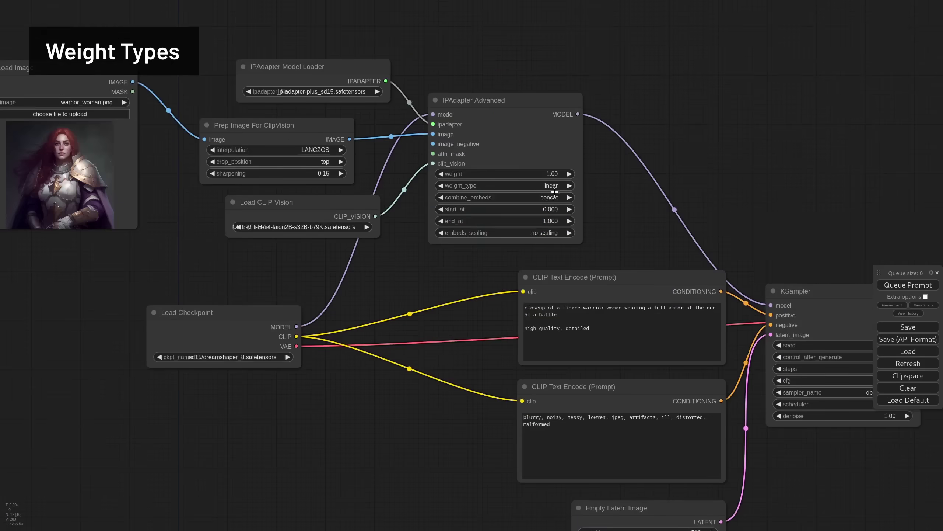
{"action": "scroll", "coordinate": [552, 192], "scroll_direction": "up", "scroll_amount": 5}
{"action": "left_click", "coordinate": [543, 183]}
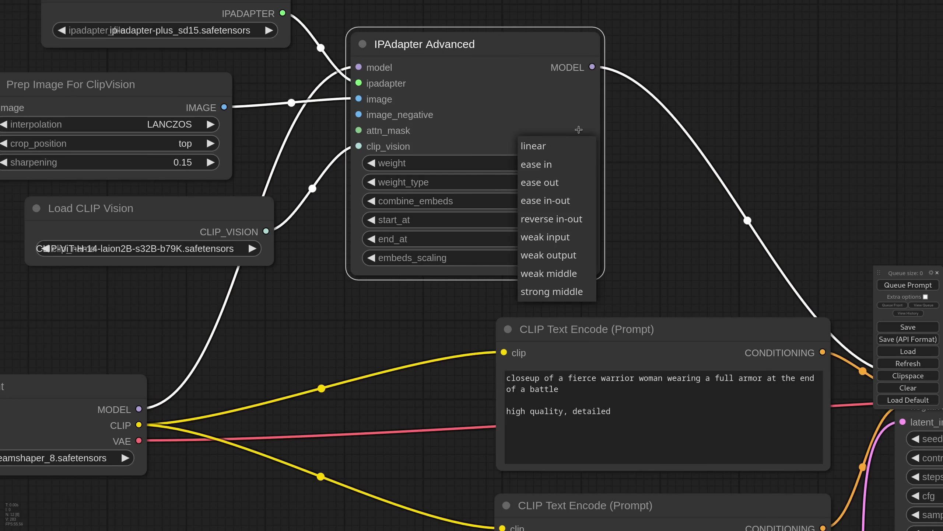
{"action": "left_click", "coordinate": [557, 164]}
{"action": "type", "text": ".8"}
{"action": "key", "text": "Return"}
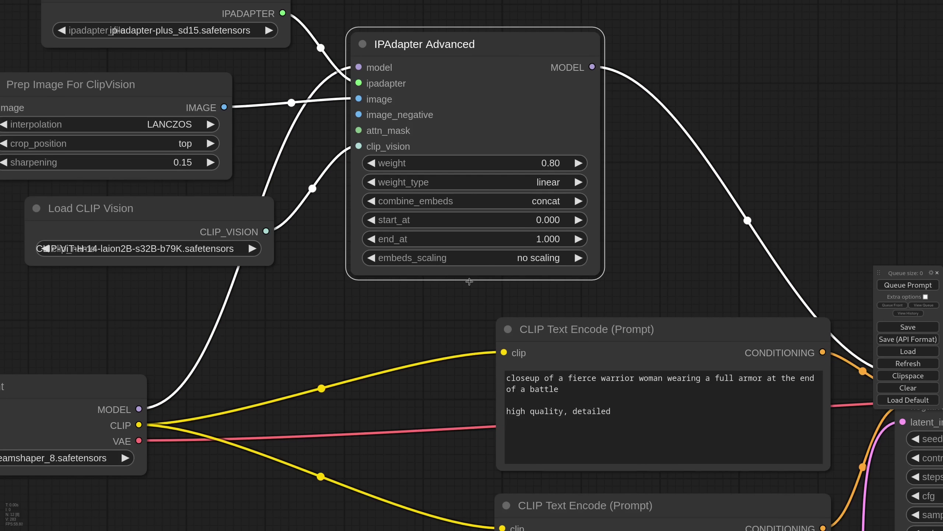
Add ", cherry blossoms" after "end of a battle" in the positive prompt and regenerate the image
{"action": "left_click", "coordinate": [565, 391]}
{"action": "type", "text": ", cherry blossoms"}
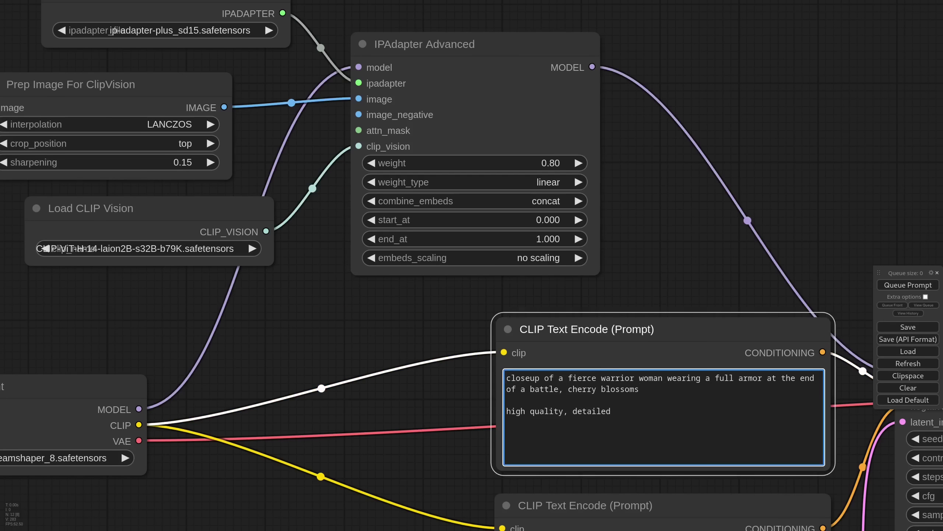
{"action": "scroll", "coordinate": [578, 223], "scroll_direction": "down", "scroll_amount": 7}
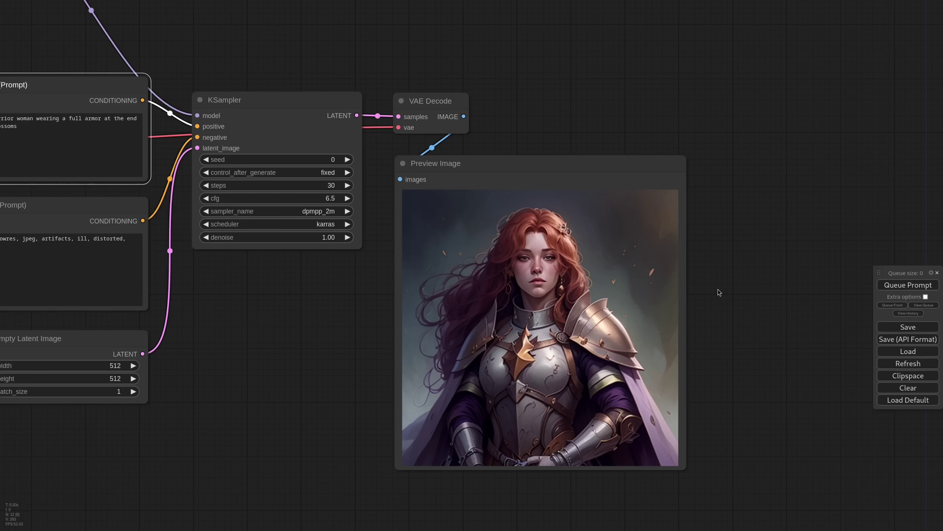
Set the IPAdapter Advanced weight to 0.60 and regenerate the image
{"action": "left_click_drag", "start_coordinate": [267, 77], "coordinate": [580, 324]}
{"action": "left_click", "coordinate": [241, 220]}
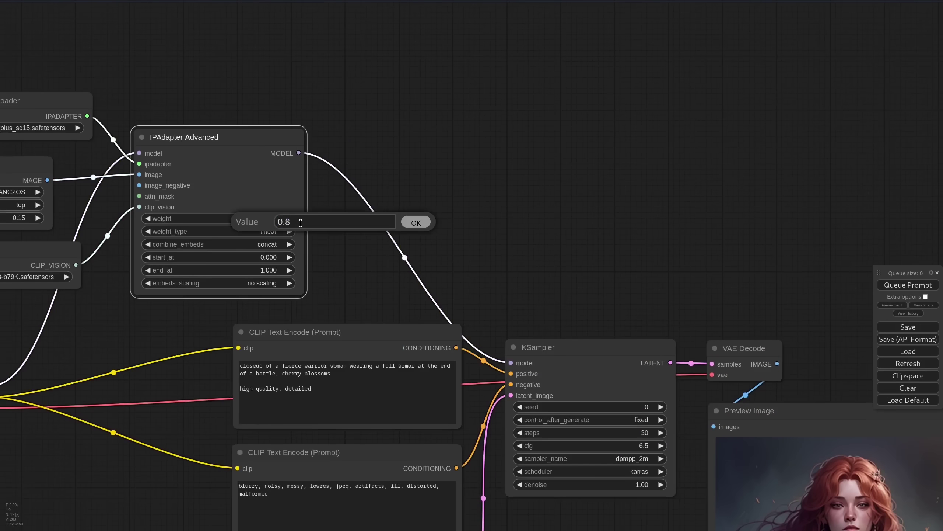
{"action": "key", "text": "BackSpace"}
{"action": "type", "text": "6"}
{"action": "key", "text": "Return"}
{"action": "left_click_drag", "start_coordinate": [720, 304], "coordinate": [453, 74]}
{"action": "left_click", "coordinate": [908, 284]}
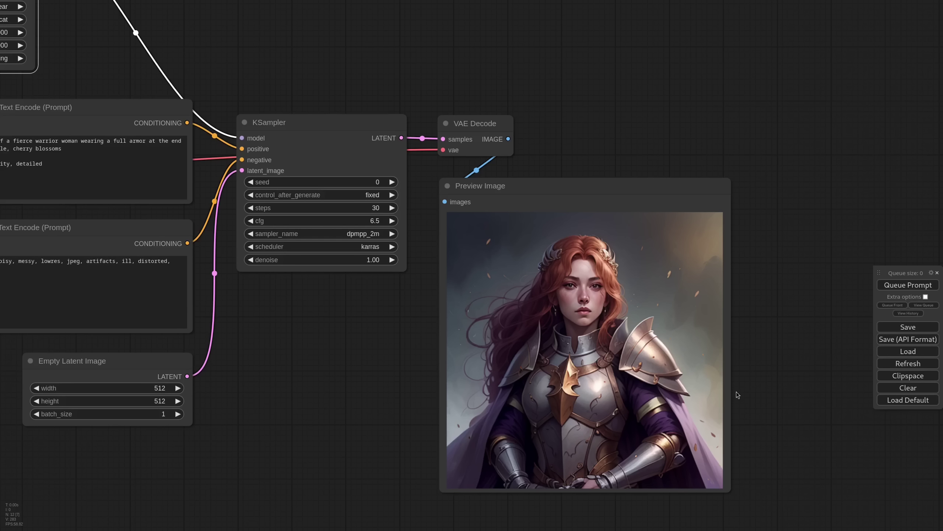
Regenerate the image with the IPAdapter Advanced weight set to 1 and weight_type set to reverse in-out
{"action": "left_click_drag", "start_coordinate": [235, 73], "coordinate": [635, 315]}
{"action": "scroll", "coordinate": [402, 234], "scroll_direction": "up", "scroll_amount": 4}
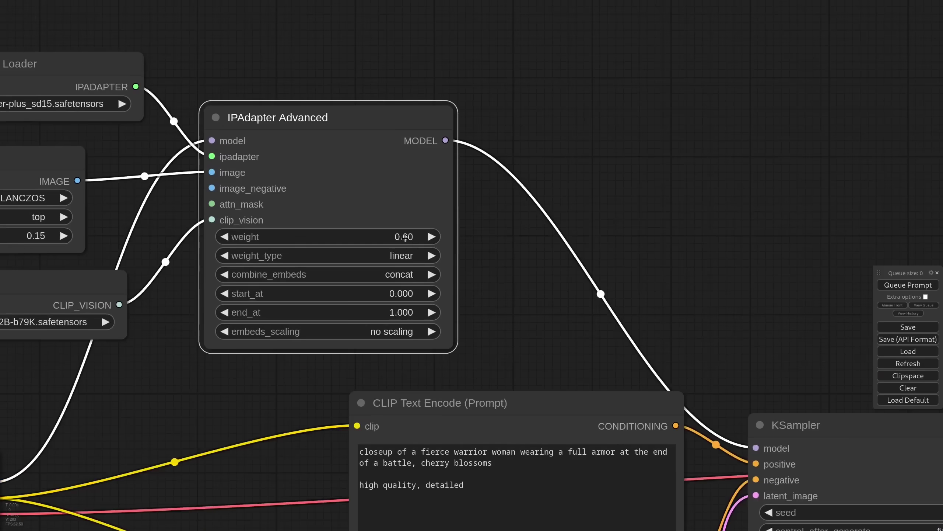
{"action": "left_click", "coordinate": [403, 235]}
{"action": "type", "text": "1"}
{"action": "key", "text": "Return"}
{"action": "left_click", "coordinate": [401, 255]}
{"action": "left_click", "coordinate": [409, 290]}
{"action": "scroll", "coordinate": [591, 262], "scroll_direction": "down", "scroll_amount": 3}
{"action": "left_click_drag", "start_coordinate": [624, 286], "coordinate": [364, 123]}
{"action": "left_click_drag", "start_coordinate": [867, 219], "coordinate": [671, 91]}
{"action": "left_click", "coordinate": [906, 285]}
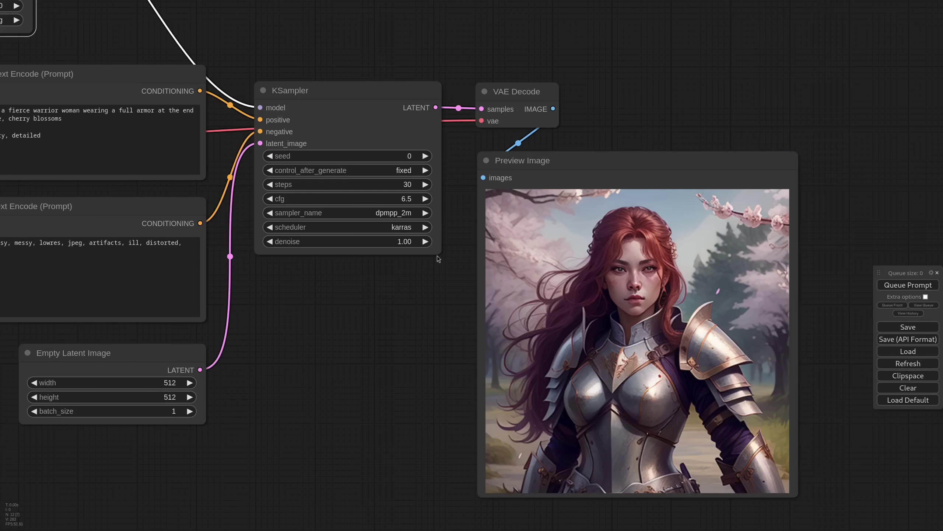
Set the KSampler cfg to 10 and regenerate the image
{"action": "left_click", "coordinate": [407, 198]}
{"action": "type", "text": "10"}
{"action": "key", "text": "Return"}
{"action": "key", "text": "ctrl+Return"}
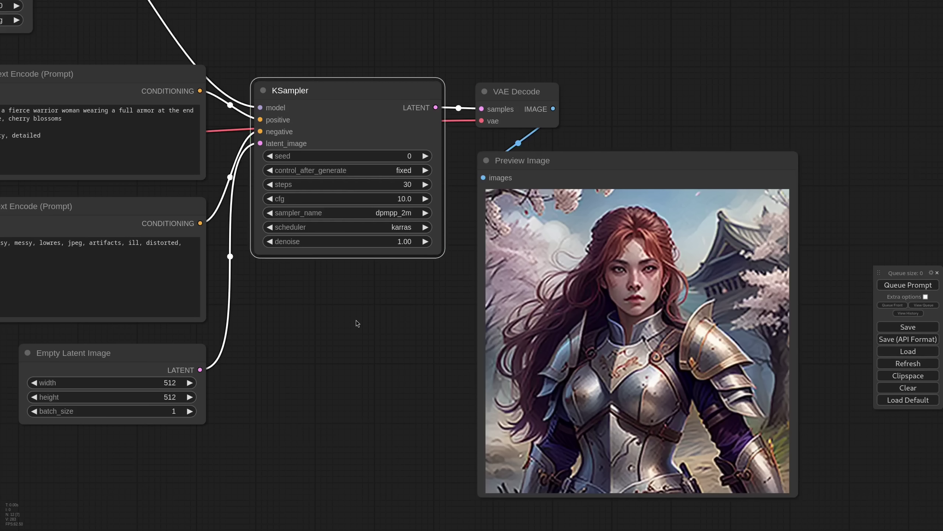
Set the KSampler cfg to 8 and regenerate the image
{"action": "left_click", "coordinate": [403, 198]}
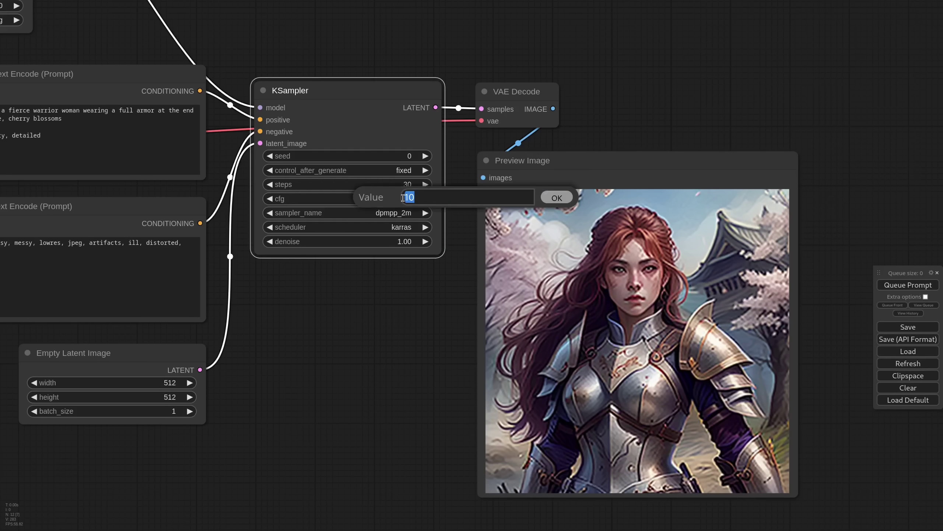
{"action": "type", "text": "8"}
{"action": "key", "text": "Return"}
{"action": "key", "text": "ctrl+Return"}
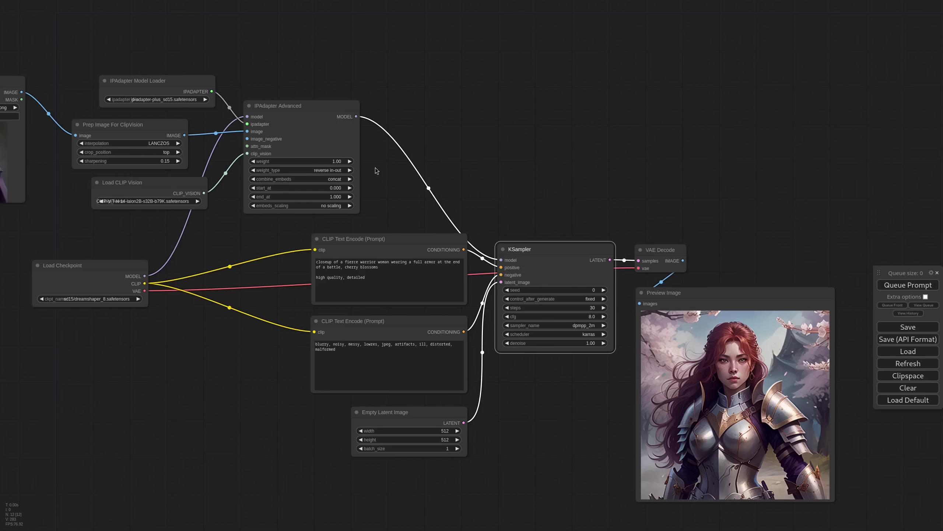
Set the IPAdapter Advanced weight_type to ease in and its weight to 0.80
{"action": "scroll", "coordinate": [316, 157], "scroll_direction": "up", "scroll_amount": 5}
{"action": "left_click", "coordinate": [332, 183]}
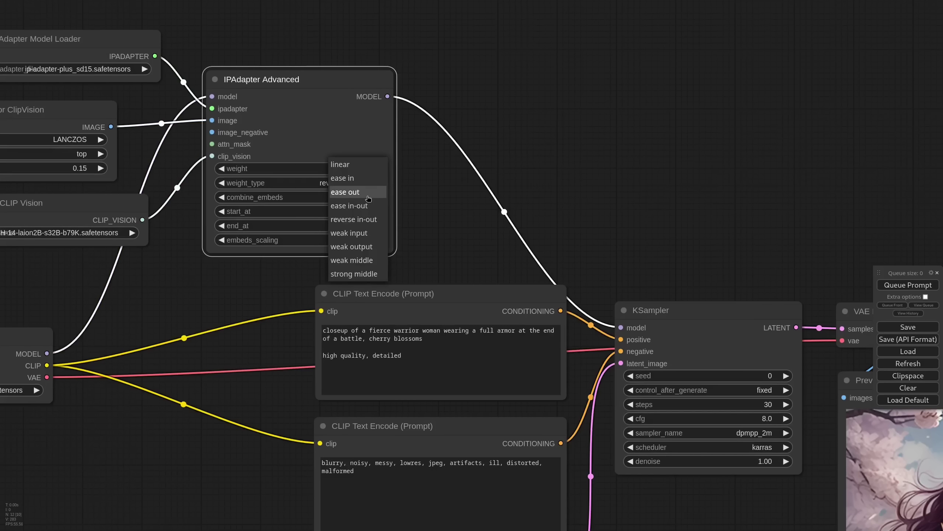
{"action": "left_click", "coordinate": [357, 178]}
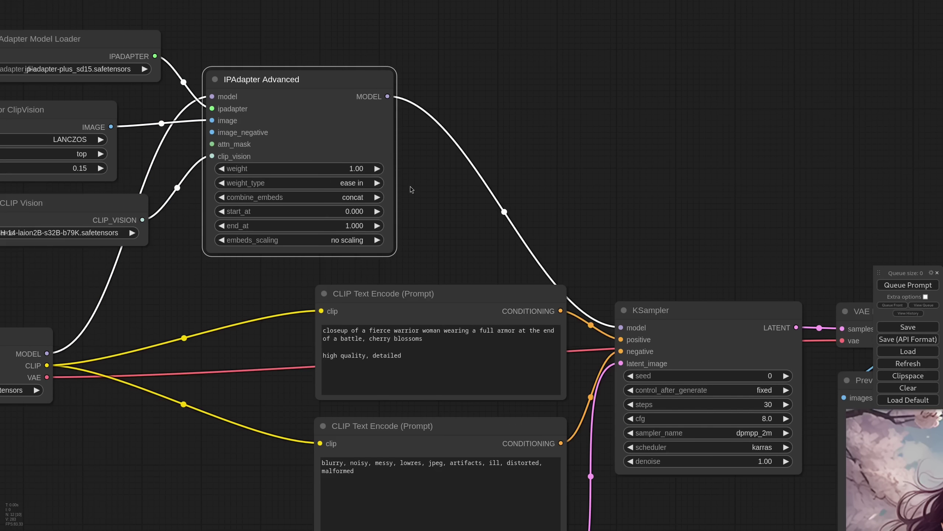
{"action": "left_click", "coordinate": [357, 168]}
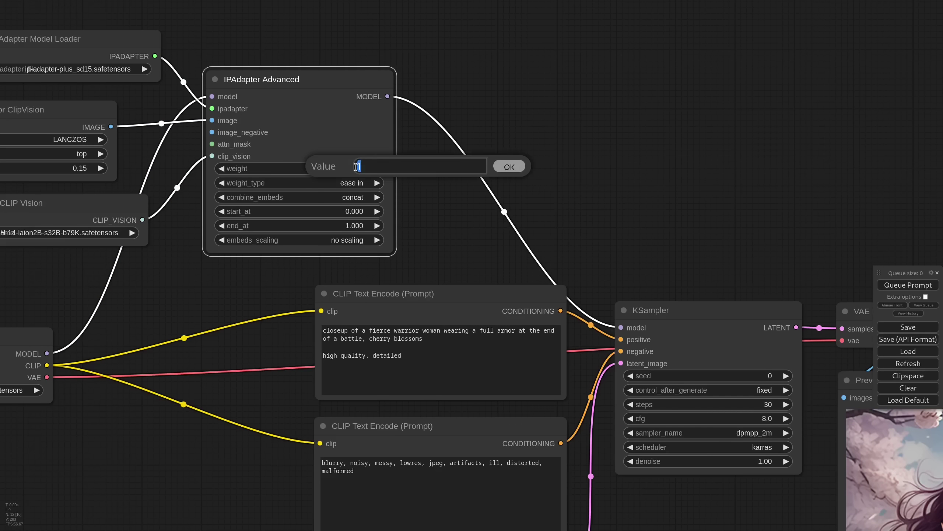
{"action": "type", "text": "0.8"}
{"action": "key", "text": "Return"}
Generate the image with the ease in weighting and bring the whole preview into view
{"action": "left_click_drag", "start_coordinate": [758, 257], "coordinate": [524, 122]}
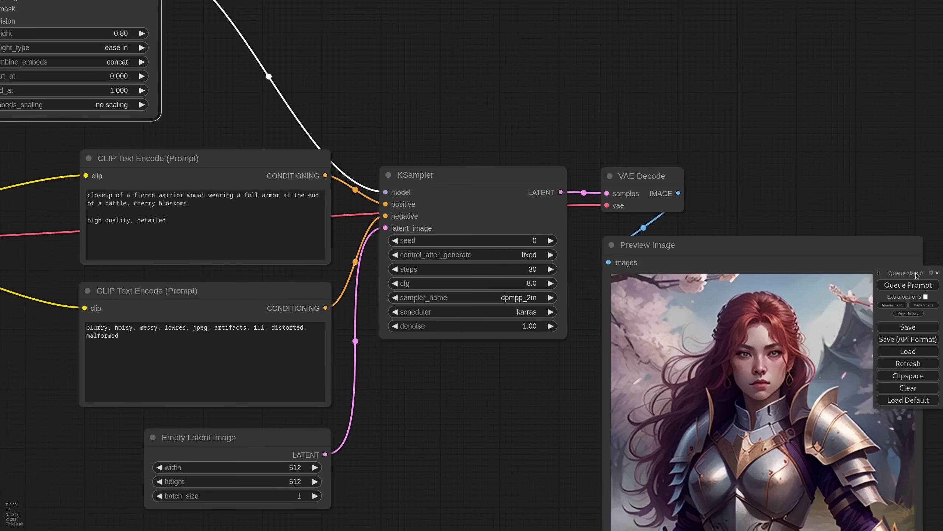
{"action": "left_click", "coordinate": [913, 284]}
{"action": "left_click_drag", "start_coordinate": [508, 417], "coordinate": [462, 368]}
{"action": "scroll", "coordinate": [462, 368], "scroll_direction": "down", "scroll_amount": 4}
{"action": "left_click_drag", "start_coordinate": [433, 340], "coordinate": [484, 353]}
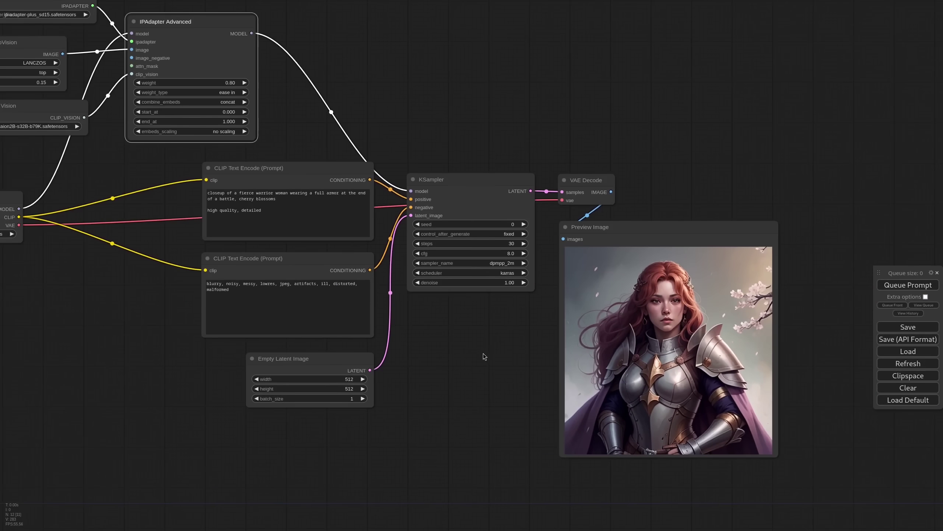
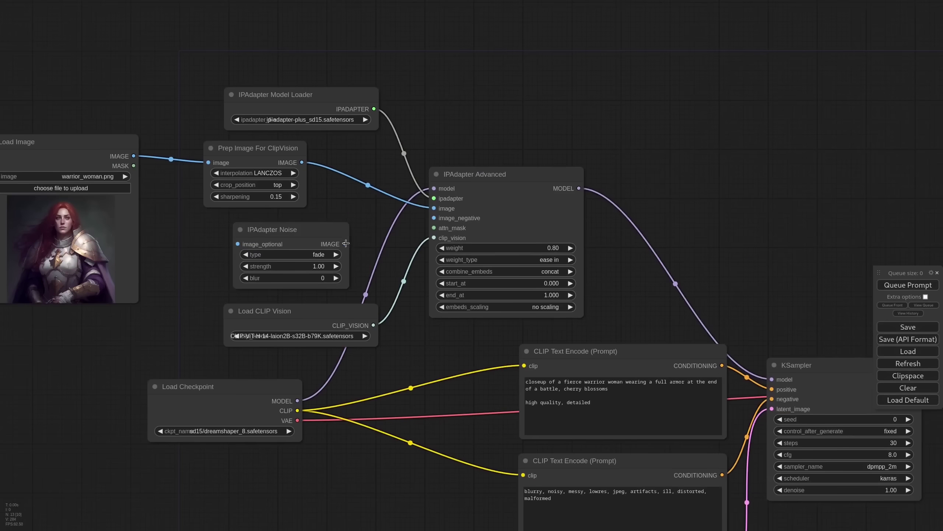
Preview the IPAdapter Noise output in a Preview Image node with the noise strength set to 0.50
{"action": "left_click", "coordinate": [660, 179]}
{"action": "left_click", "coordinate": [323, 266]}
{"action": "type", "text": ".5"}
{"action": "key", "text": "Return"}
{"action": "left_click", "coordinate": [909, 285]}
{"action": "scroll", "coordinate": [718, 212], "scroll_direction": "up", "scroll_amount": 3}
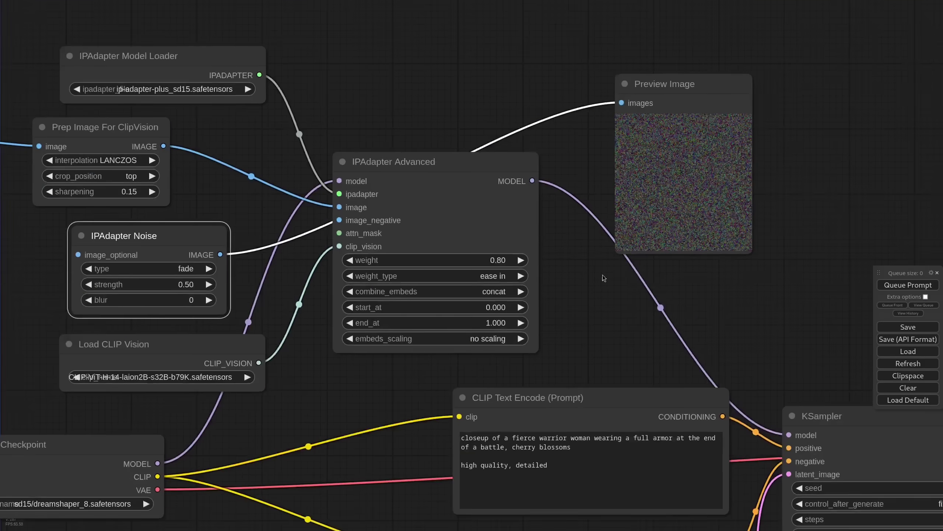
Set the IPAdapter Noise type to dissolve and regenerate the noise preview
{"action": "left_click_drag", "start_coordinate": [572, 223], "coordinate": [615, 247]}
{"action": "left_click", "coordinate": [231, 292]}
{"action": "left_click", "coordinate": [237, 306]}
{"action": "left_click", "coordinate": [908, 285]}
{"action": "scroll", "coordinate": [740, 326], "scroll_direction": "down", "scroll_amount": 3}
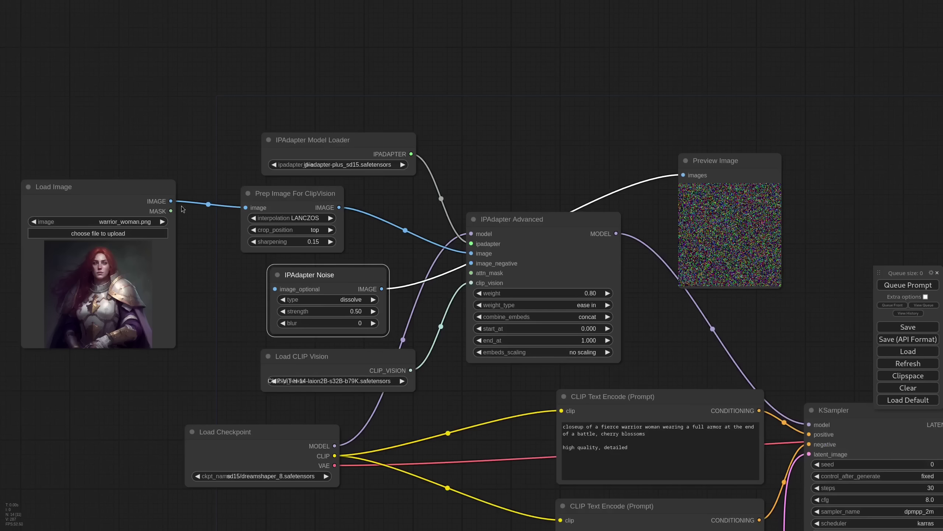
Feed the Load Image output into the IPAdapter Noise image_optional input and regenerate the noise preview
{"action": "left_click", "coordinate": [896, 285]}
{"action": "scroll", "coordinate": [799, 253], "scroll_direction": "up", "scroll_amount": 5}
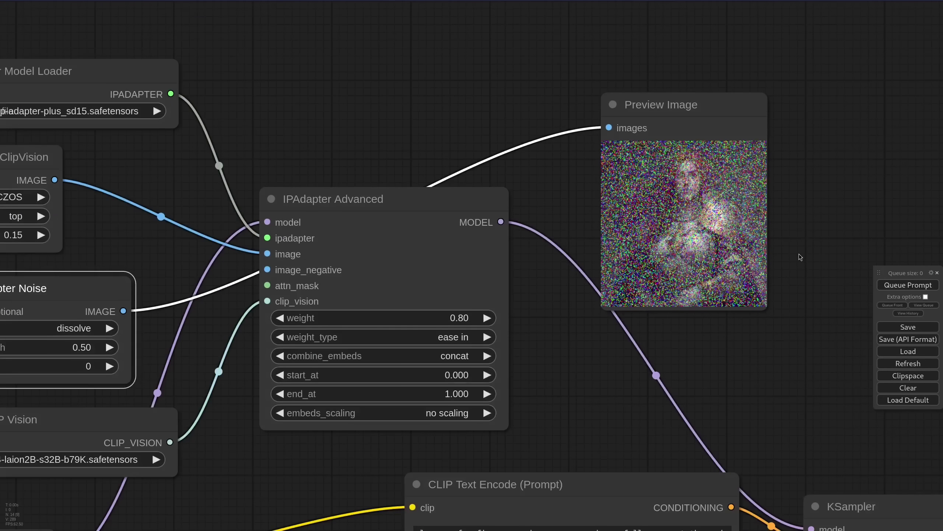
Set the IPAdapter Noise type to shuffle and regenerate the noise preview
{"action": "scroll", "coordinate": [799, 254], "scroll_direction": "down", "scroll_amount": 2}
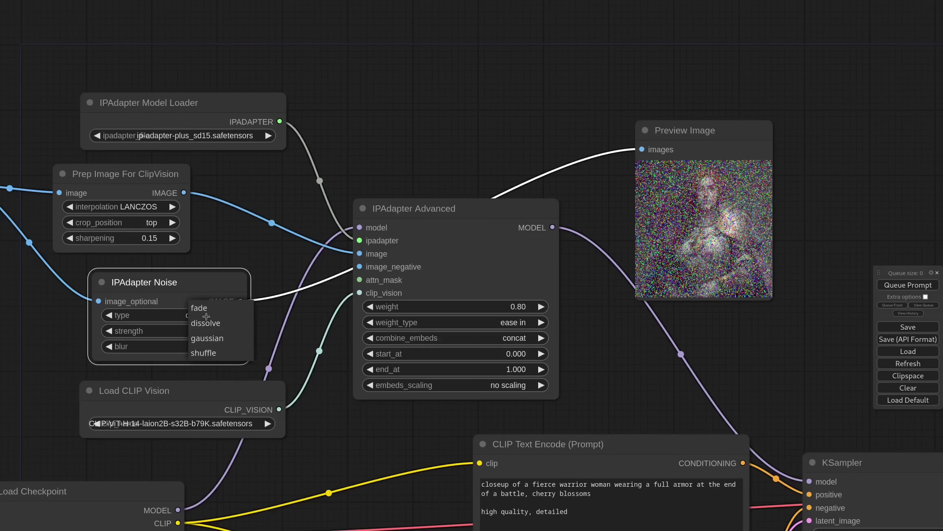
{"action": "left_click", "coordinate": [891, 285]}
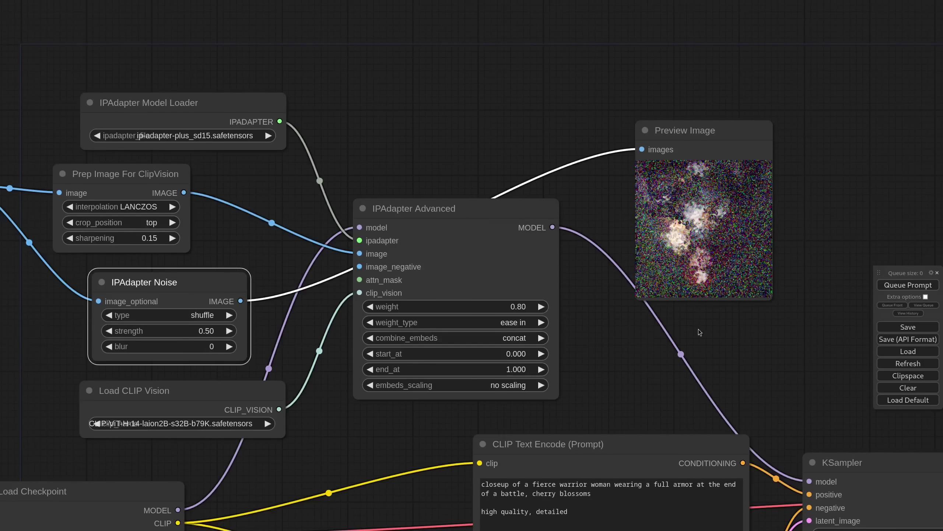
{"action": "scroll", "coordinate": [697, 330], "scroll_direction": "down", "scroll_amount": 2}
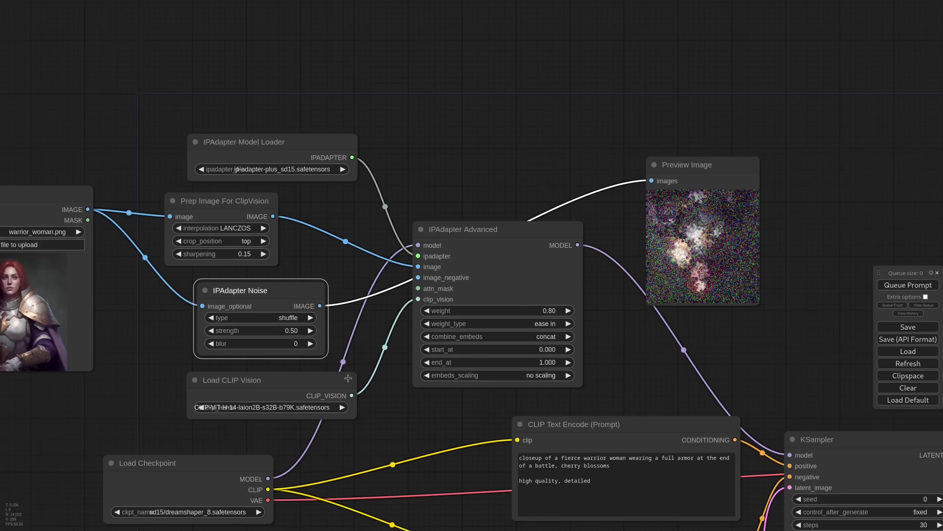
Connect the IPAdapter Noise output to the image_negative input of IPAdapter Advanced and delete the noise Preview Image node
{"action": "left_click_drag", "start_coordinate": [652, 181], "coordinate": [422, 277]}
{"action": "scroll", "coordinate": [533, 303], "scroll_direction": "down", "scroll_amount": 3}
{"action": "left_click", "coordinate": [656, 265]}
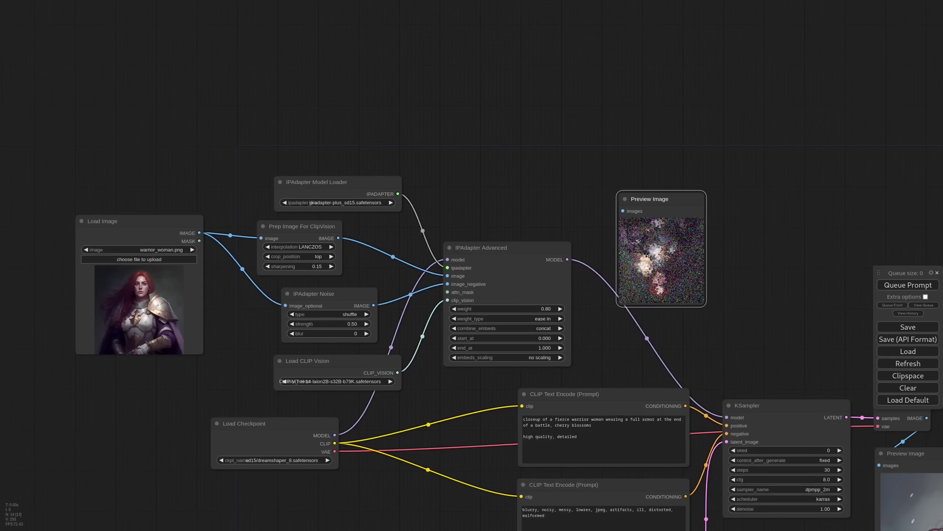
{"action": "key", "text": "Delete"}
Generate the image with the shuffled noise as the negative image
{"action": "left_click_drag", "start_coordinate": [763, 324], "coordinate": [469, 135]}
{"action": "left_click", "coordinate": [909, 285]}
{"action": "scroll", "coordinate": [796, 463], "scroll_direction": "up", "scroll_amount": 4}
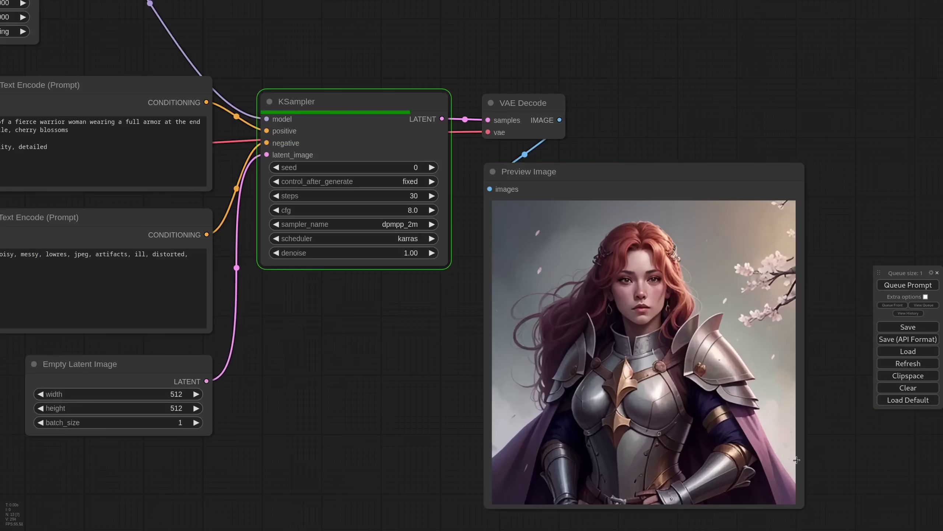
Delete the IPAdapter Noise node and duplicate the Load Image node below the KSampler
{"action": "left_click_drag", "start_coordinate": [818, 397], "coordinate": [811, 376]}
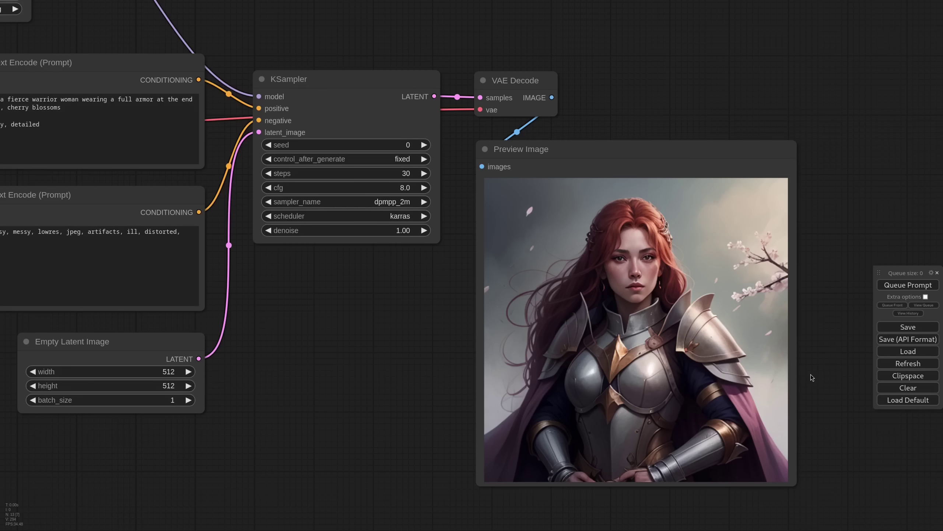
{"action": "scroll", "coordinate": [811, 375], "scroll_direction": "down", "scroll_amount": 4}
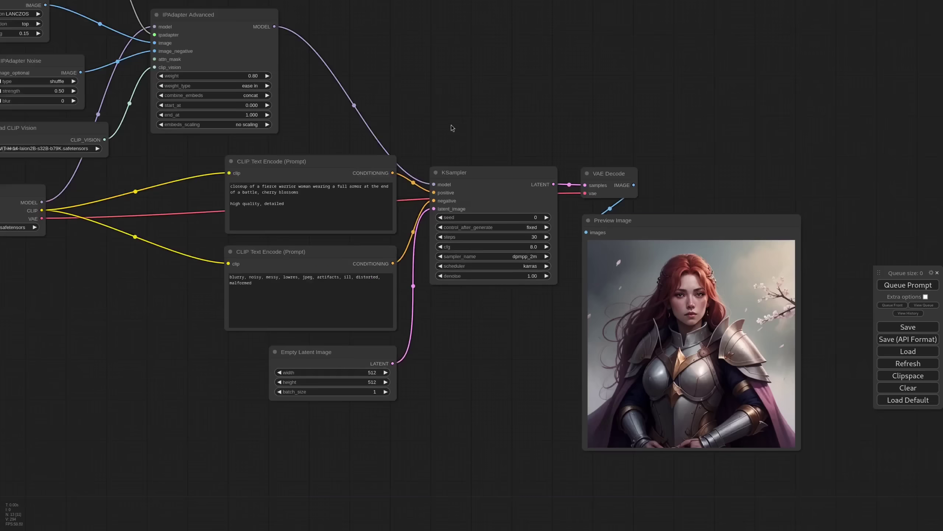
{"action": "left_click_drag", "start_coordinate": [452, 126], "coordinate": [572, 169]}
{"action": "scroll", "coordinate": [571, 170], "scroll_direction": "down", "scroll_amount": 2}
{"action": "left_click", "coordinate": [237, 112]}
{"action": "key", "text": "Delete"}
{"action": "left_click_drag", "start_coordinate": [80, 56], "coordinate": [614, 325], "text": "alt"}
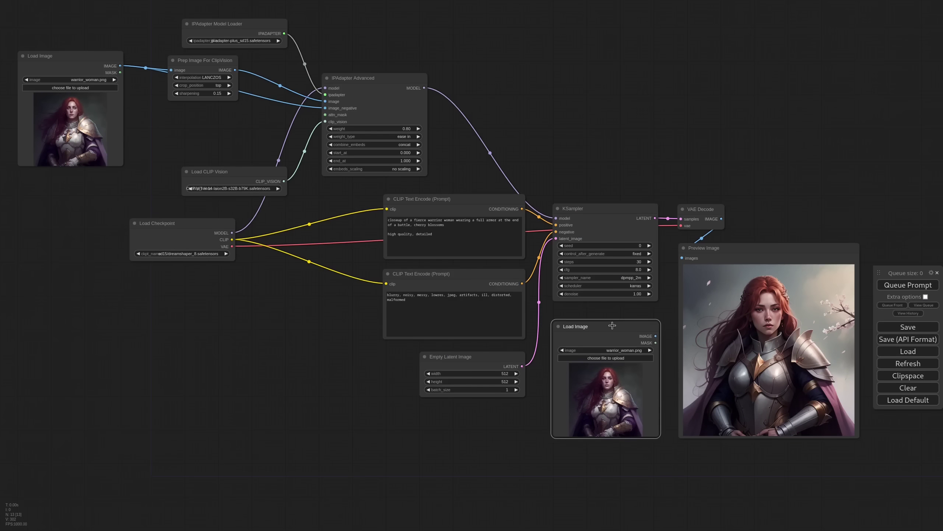
Choose a noise picture from the image list of the duplicated Load Image node
{"action": "scroll", "coordinate": [670, 409], "scroll_direction": "up", "scroll_amount": 5}
{"action": "left_click", "coordinate": [594, 312]}
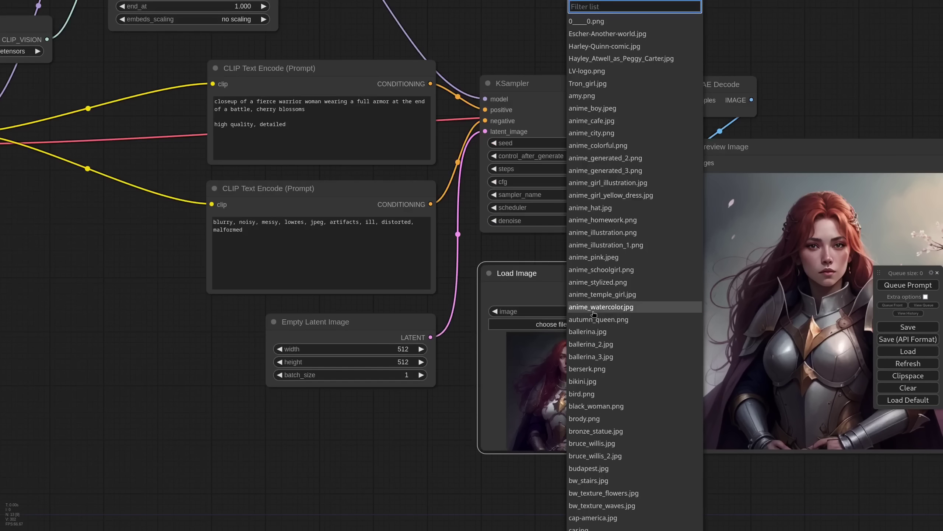
{"action": "type", "text": "noi"}
{"action": "key", "text": "Return"}
Connect the duplicated Load Image output to the image_negative input of IPAdapter Advanced and switch its image to noise_3.png
{"action": "scroll", "coordinate": [548, 318], "scroll_direction": "down", "scroll_amount": 4}
{"action": "left_click_drag", "start_coordinate": [614, 298], "coordinate": [250, 47]}
{"action": "left_click_drag", "start_coordinate": [722, 416], "coordinate": [636, 435]}
{"action": "scroll", "coordinate": [636, 402], "scroll_direction": "up", "scroll_amount": 5}
{"action": "left_click", "coordinate": [452, 288]}
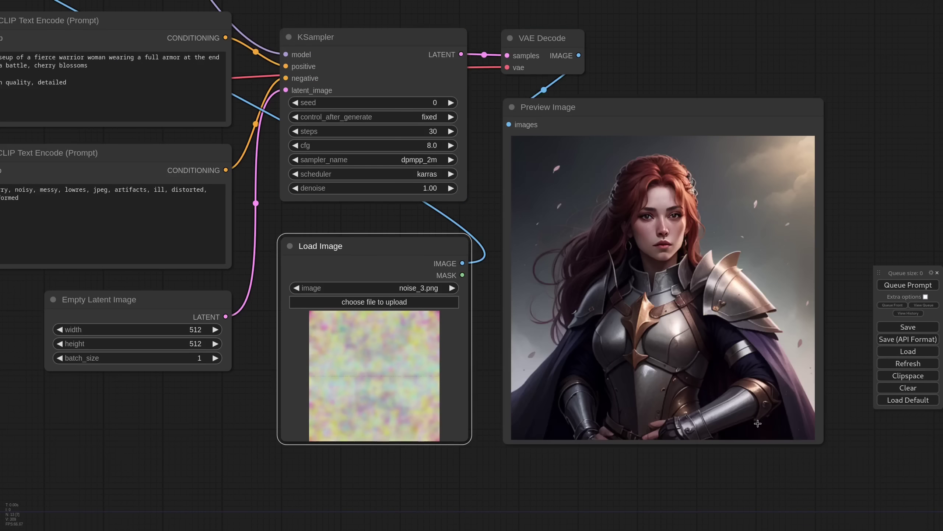
Use comicbook_girl.jpg as the negative image and set the KSampler cfg to 9
{"action": "left_click", "coordinate": [428, 291]}
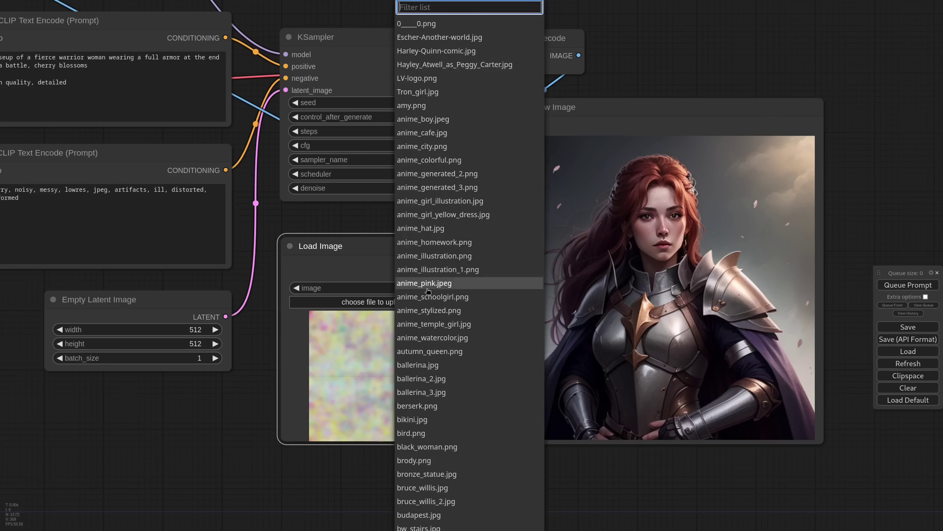
{"action": "type", "text": "comi"}
{"action": "key", "text": "Down"}
{"action": "key", "text": "Return"}
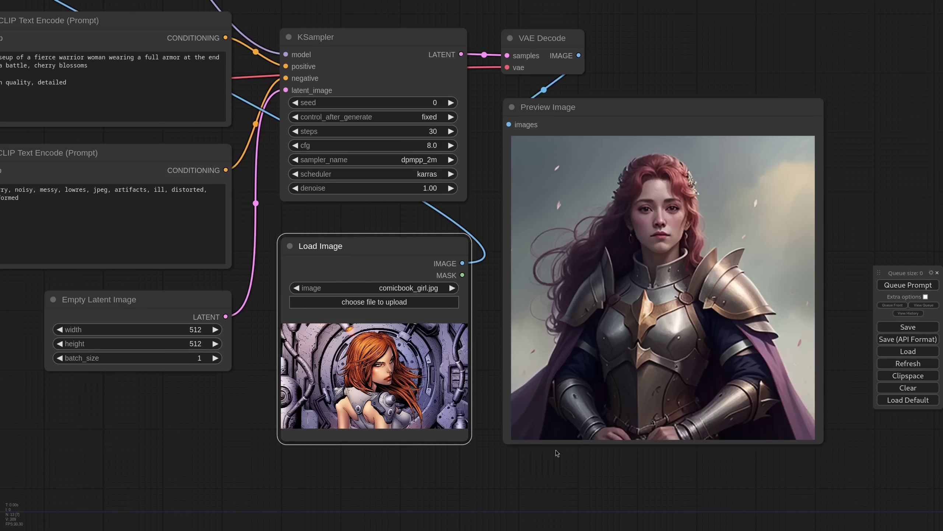
{"action": "left_click", "coordinate": [383, 145]}
{"action": "type", "text": "9"}
{"action": "key", "text": "Return"}
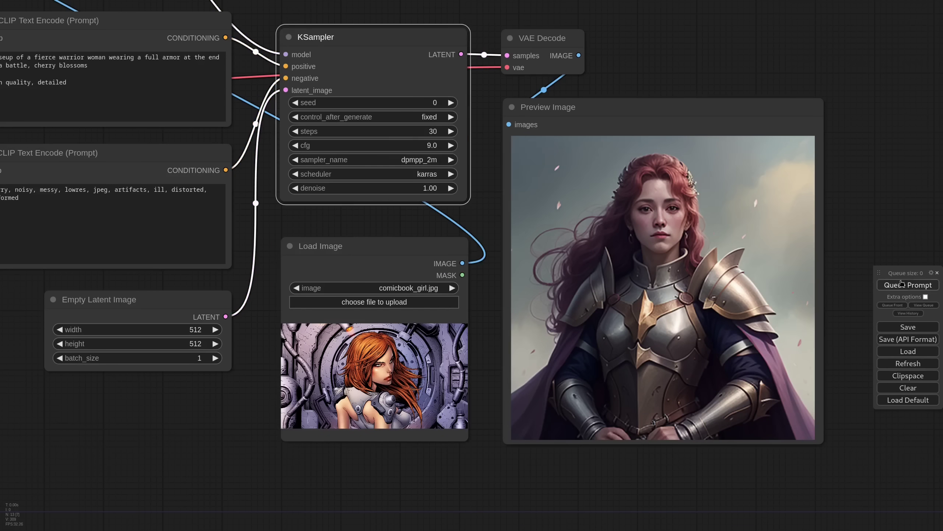
Replace the negative image with manga_bw.png
{"action": "left_click", "coordinate": [409, 287]}
{"action": "type", "text": "manga"}
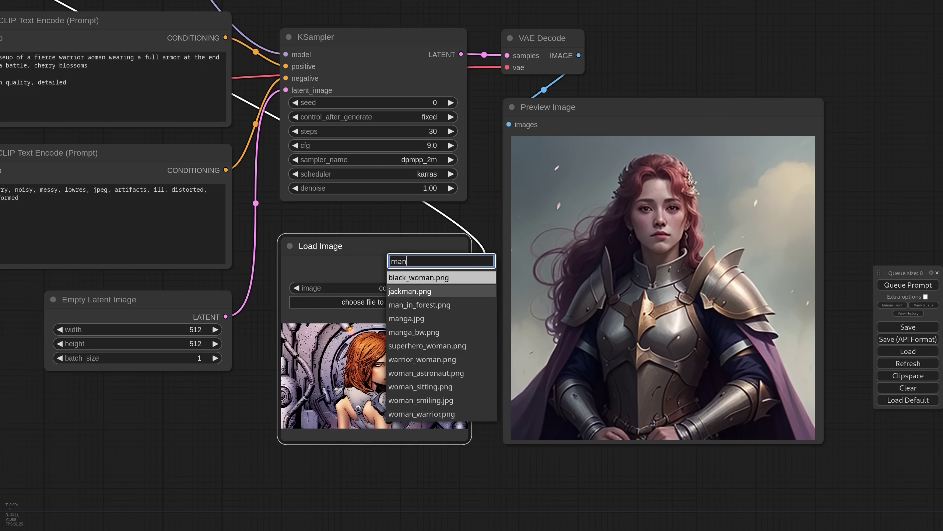
{"action": "key", "text": "Down"}
{"action": "key", "text": "Return"}
Set the KSampler cfg to 6 and generate the image with the manga negative
{"action": "left_click", "coordinate": [383, 145]}
{"action": "type", "text": "7"}
{"action": "key", "text": "Return"}
{"action": "key", "text": "ctrl+Return"}
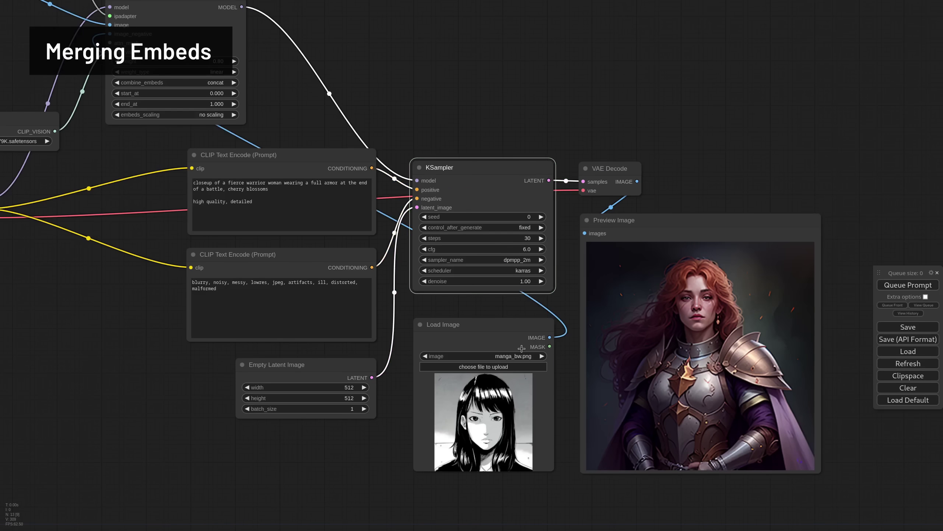
Delete the negative Load Image node and add a Batch Images node before IPAdapter Advanced
{"action": "left_click", "coordinate": [483, 326]}
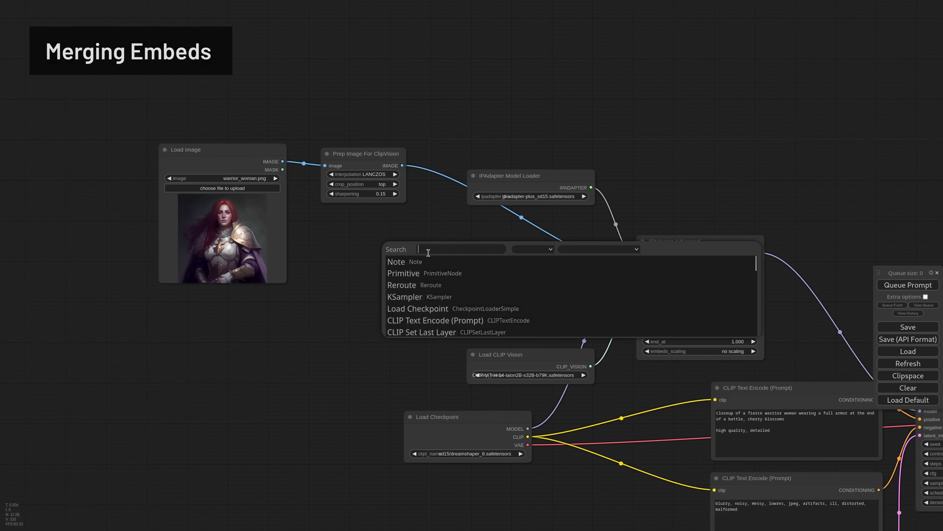
{"action": "type", "text": "batchim"}
{"action": "key", "text": "BackSpace"}
{"action": "key", "text": "BackSpace"}
{"action": "key", "text": "BackSpace"}
{"action": "key", "text": "BackSpace"}
{"action": "key", "text": "BackSpace"}
{"action": "key", "text": "BackSpace"}
{"action": "key", "text": "BackSpace"}
{"action": "type", "text": "imageb"}
{"action": "key", "text": "Return"}
{"action": "left_click_drag", "start_coordinate": [465, 246], "coordinate": [449, 249]}
Duplicate the Load Image and Prep Image For ClipVision pair and place the copies below the originals
{"action": "left_click_drag", "start_coordinate": [418, 225], "coordinate": [187, 159]}
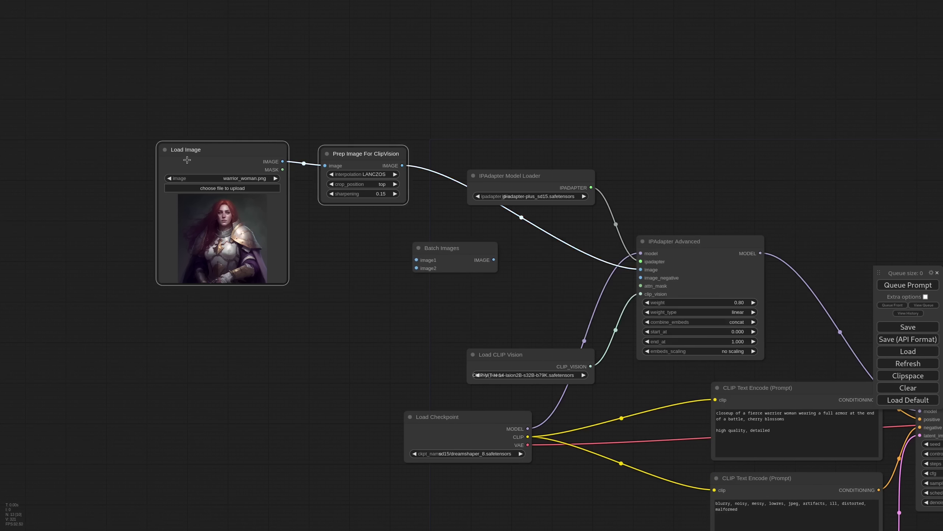
{"action": "key", "text": "ctrl+c"}
{"action": "key", "text": "ctrl+v"}
{"action": "left_click_drag", "start_coordinate": [312, 346], "coordinate": [248, 317]}
{"action": "left_click", "coordinate": [538, 285]}
Set the duplicated Load Image node to anime_generated_2.png
{"action": "left_click", "coordinate": [256, 340]}
{"action": "type", "text": "anime"}
{"action": "key", "text": "Down"}
{"action": "key", "text": "Down"}
{"action": "key", "text": "Down"}
{"action": "key", "text": "Down"}
{"action": "key", "text": "Return"}
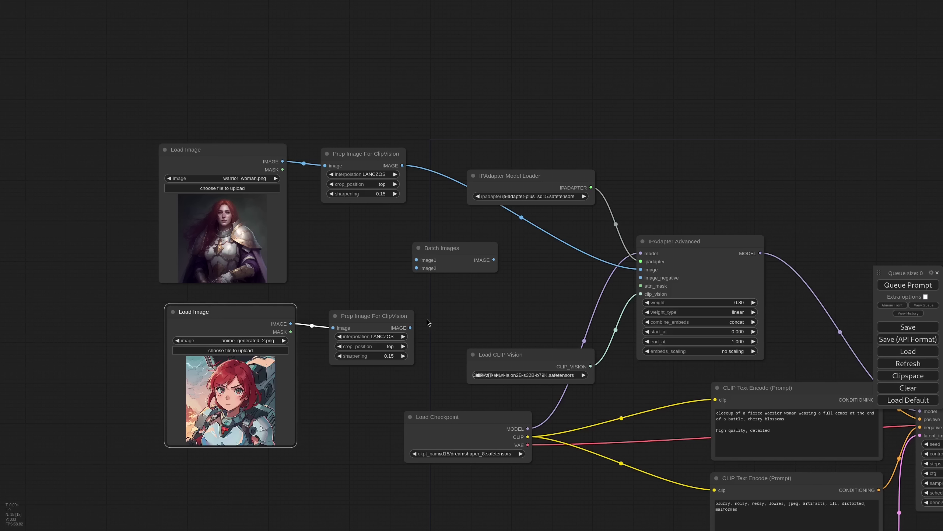
Connect both Prep Image outputs to Batch Images and feed the batch into the image input of IPAdapter Advanced
{"action": "left_click_drag", "start_coordinate": [641, 269], "coordinate": [416, 259]}
{"action": "left_click_drag", "start_coordinate": [410, 328], "coordinate": [417, 268]}
{"action": "left_click_drag", "start_coordinate": [494, 259], "coordinate": [642, 270]}
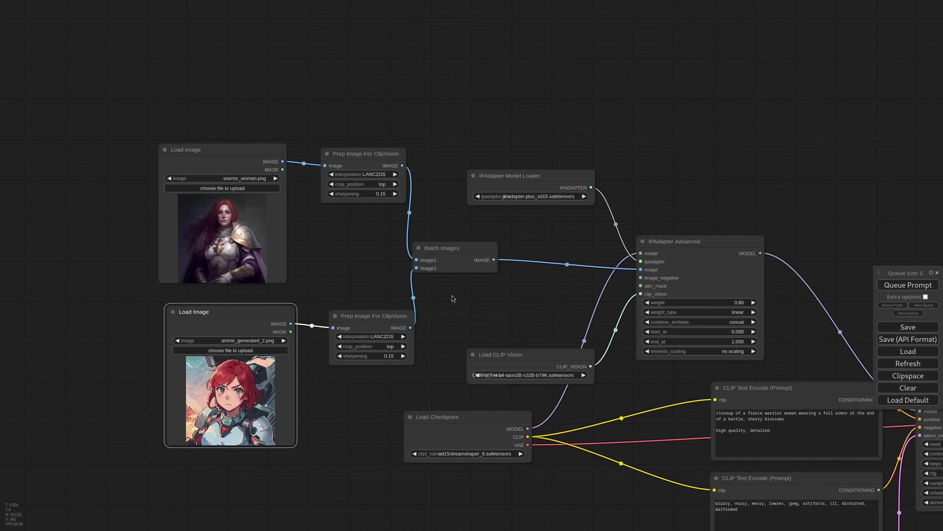
Generate the image from the two batched reference images
{"action": "scroll", "coordinate": [452, 295], "scroll_direction": "down", "scroll_amount": 3}
{"action": "left_click_drag", "start_coordinate": [820, 284], "coordinate": [529, 149]}
{"action": "key", "text": "ctrl+Return"}
{"action": "scroll", "coordinate": [804, 412], "scroll_direction": "up", "scroll_amount": 4}
{"action": "scroll", "coordinate": [804, 412], "scroll_direction": "up", "scroll_amount": 2}
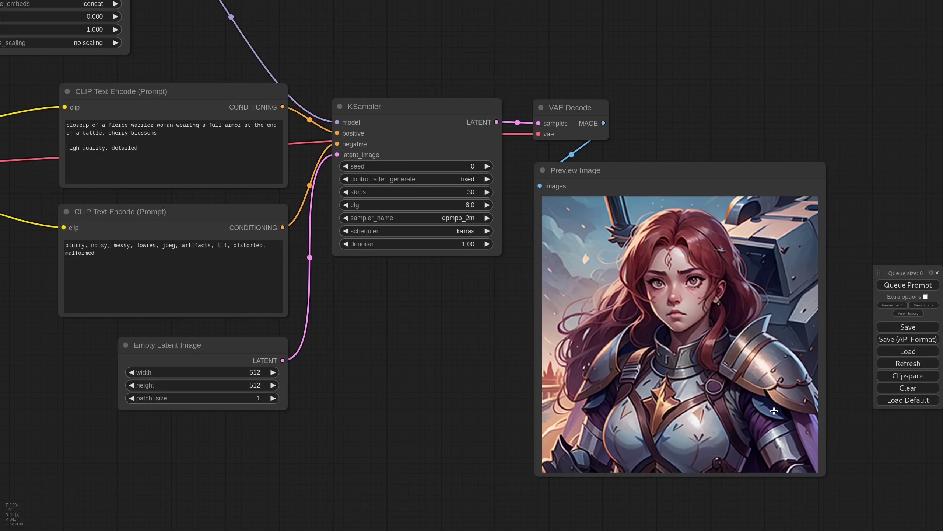
Move the IPAdapter Advanced node below the KSampler, beside the image preview
{"action": "scroll", "coordinate": [775, 410], "scroll_direction": "down", "scroll_amount": 3}
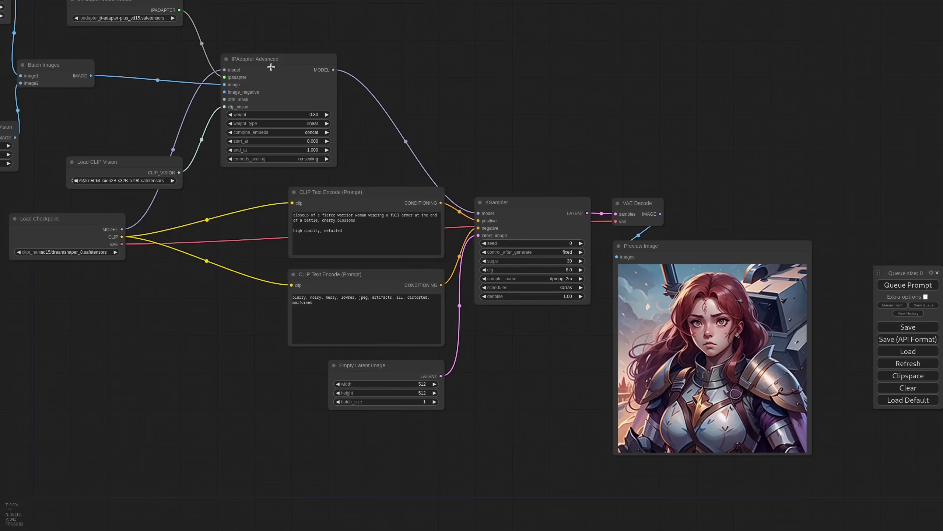
{"action": "left_click_drag", "start_coordinate": [274, 59], "coordinate": [537, 316]}
{"action": "scroll", "coordinate": [399, 452], "scroll_direction": "up", "scroll_amount": 4}
{"action": "left_click_drag", "start_coordinate": [399, 452], "coordinate": [401, 453]}
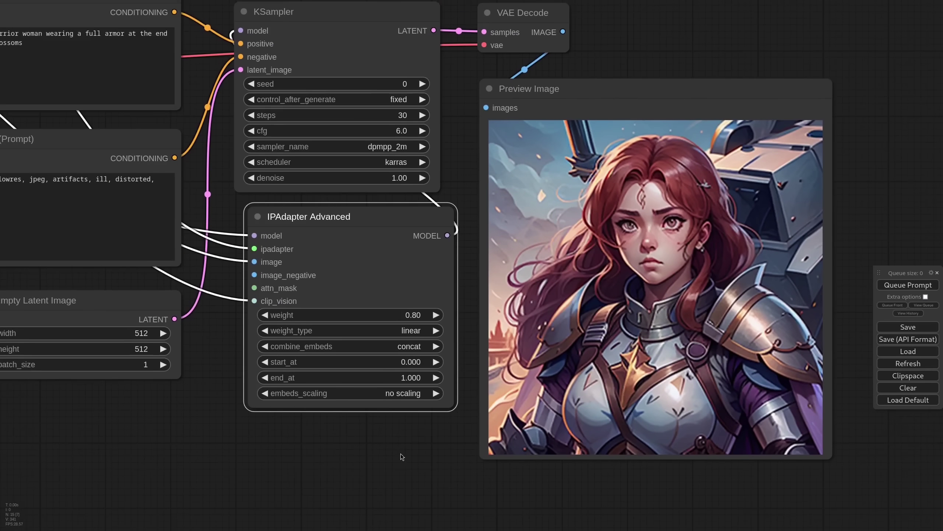
Set combine_embeds to average in IPAdapter Advanced and generate the image
{"action": "left_click", "coordinate": [409, 351]}
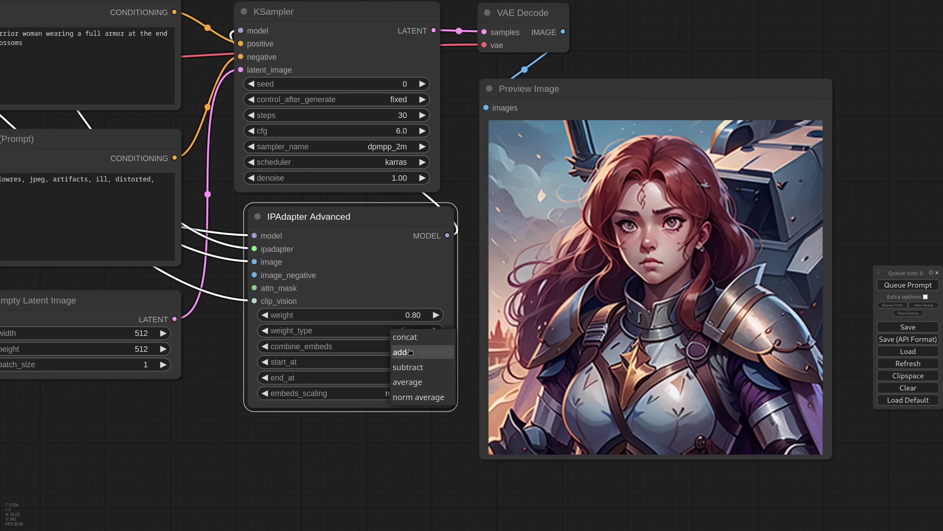
{"action": "left_click", "coordinate": [407, 382]}
{"action": "left_click", "coordinate": [895, 285]}
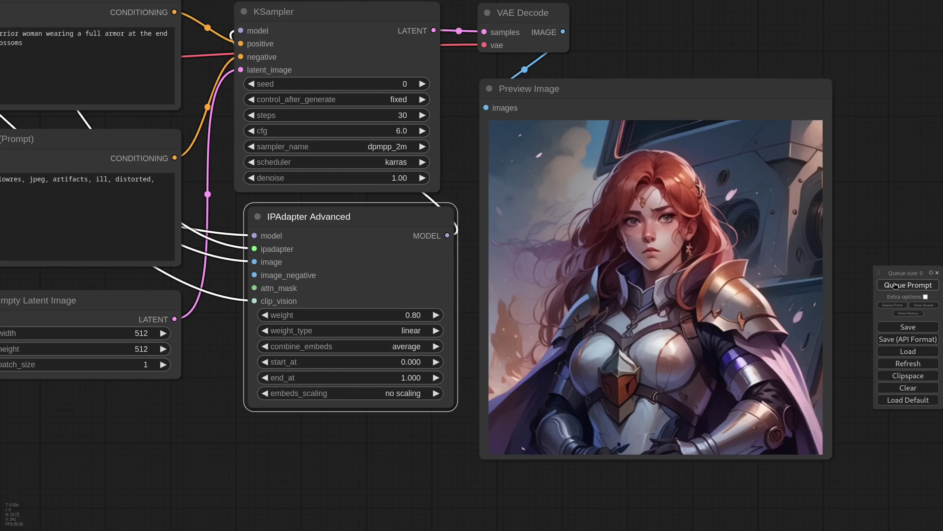
Change combine_embeds to norm average in IPAdapter Advanced and regenerate the image
{"action": "left_click", "coordinate": [405, 346]}
{"action": "left_click", "coordinate": [427, 394]}
{"action": "left_click", "coordinate": [895, 285]}
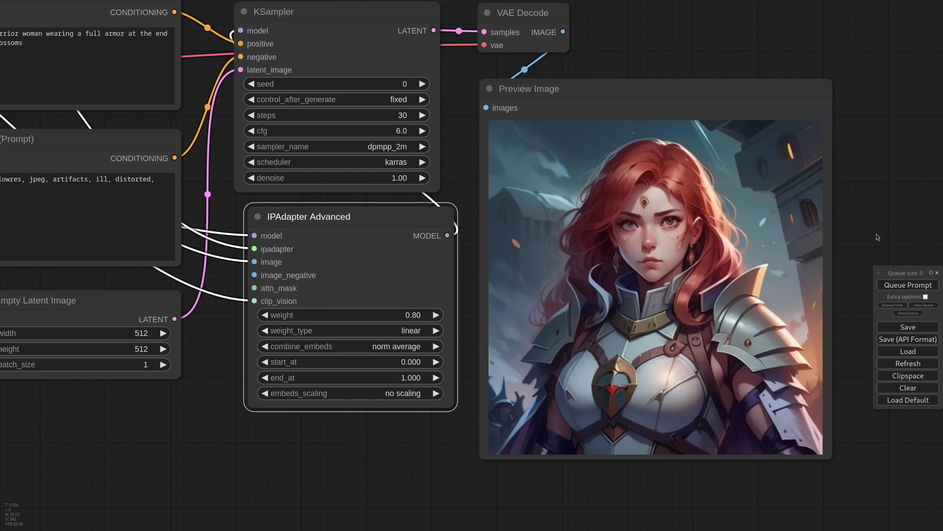
{"action": "scroll", "coordinate": [881, 232], "scroll_direction": "down", "scroll_amount": 7}
{"action": "left_click_drag", "start_coordinate": [296, 241], "coordinate": [632, 413]}
{"action": "scroll", "coordinate": [329, 90], "scroll_direction": "up", "scroll_amount": 5}
{"action": "left_click", "coordinate": [329, 88]}
{"action": "left_click", "coordinate": [350, 287]}
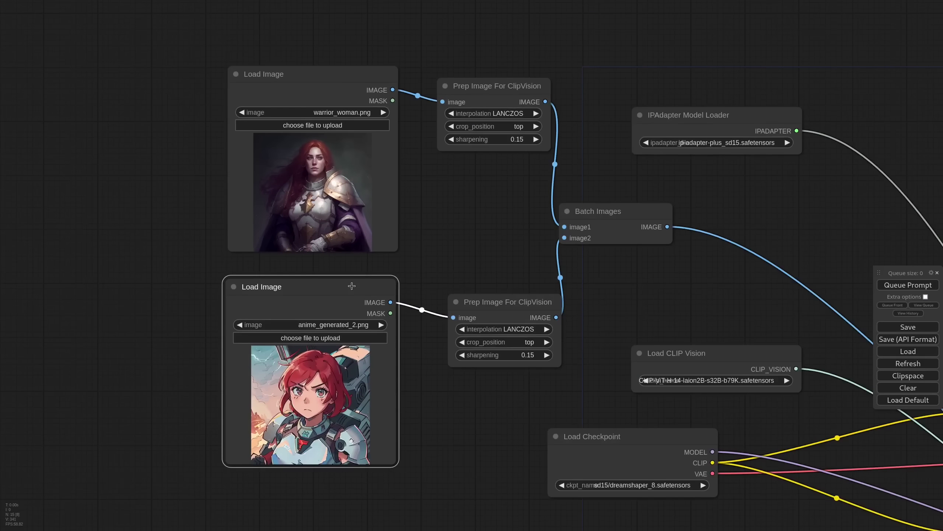
{"action": "scroll", "coordinate": [351, 286], "scroll_direction": "down", "scroll_amount": 5}
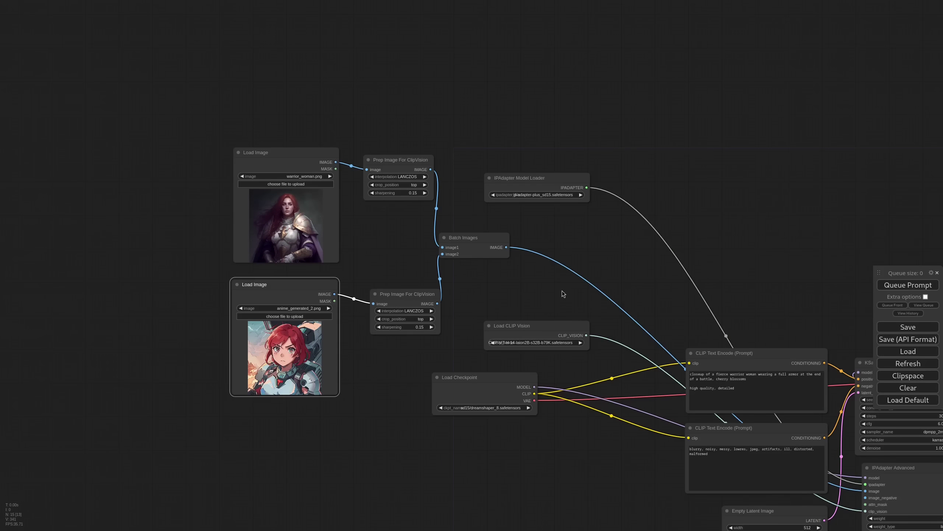
Replace the IPAdapter Advanced node with an IPAdapter Embeds node
{"action": "scroll", "coordinate": [648, 281], "scroll_direction": "down", "scroll_amount": 4}
{"action": "left_click_drag", "start_coordinate": [648, 281], "coordinate": [616, 269]}
{"action": "left_click_drag", "start_coordinate": [808, 398], "coordinate": [643, 235]}
{"action": "scroll", "coordinate": [642, 235], "scroll_direction": "up", "scroll_amount": 5}
{"action": "key", "text": "Delete"}
{"action": "double_click", "coordinate": [594, 256]}
{"action": "type", "text": "ipadapter e"}
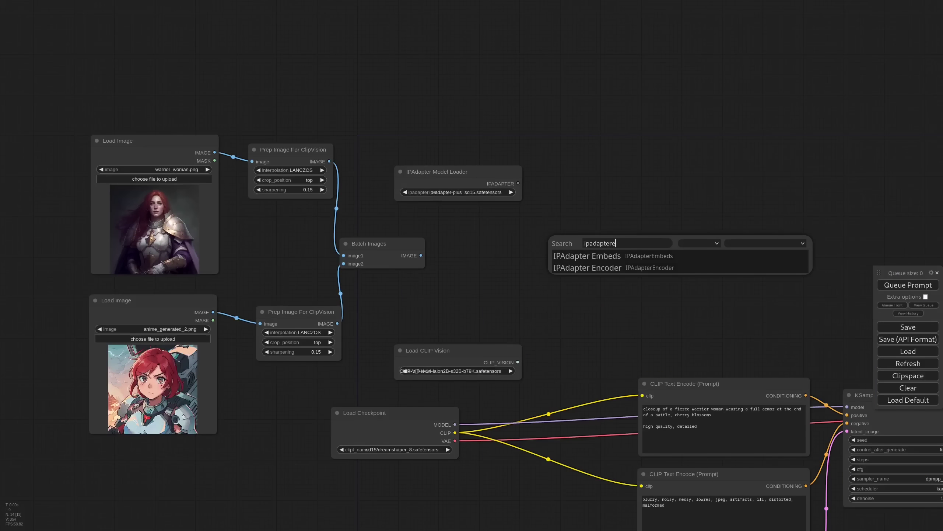
{"action": "key", "text": "Return"}
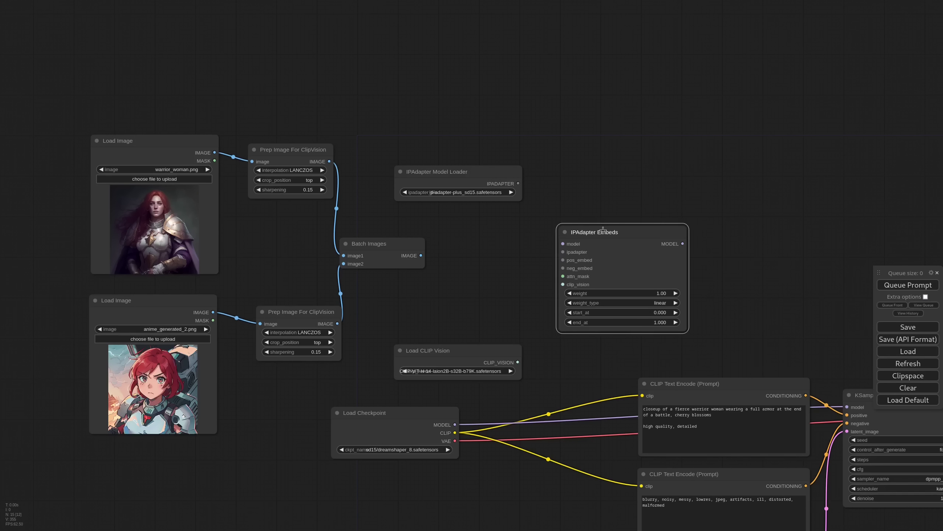
Connect the IPAdapter model, CLIP Vision and checkpoint model to IPAdapter Embeds, and its MODEL output to the KSampler
{"action": "left_click_drag", "start_coordinate": [518, 183], "coordinate": [564, 251]}
{"action": "left_click_drag", "start_coordinate": [517, 362], "coordinate": [563, 284]}
{"action": "scroll", "coordinate": [702, 312], "scroll_direction": "down", "scroll_amount": 1}
{"action": "left_click_drag", "start_coordinate": [477, 414], "coordinate": [575, 251]}
{"action": "left_click_drag", "start_coordinate": [684, 251], "coordinate": [834, 398]}
Replace the Batch Images node with two IPAdapter Encoder nodes, one for each Prep Image For ClipVision node
{"action": "scroll", "coordinate": [578, 259], "scroll_direction": "up", "scroll_amount": 5}
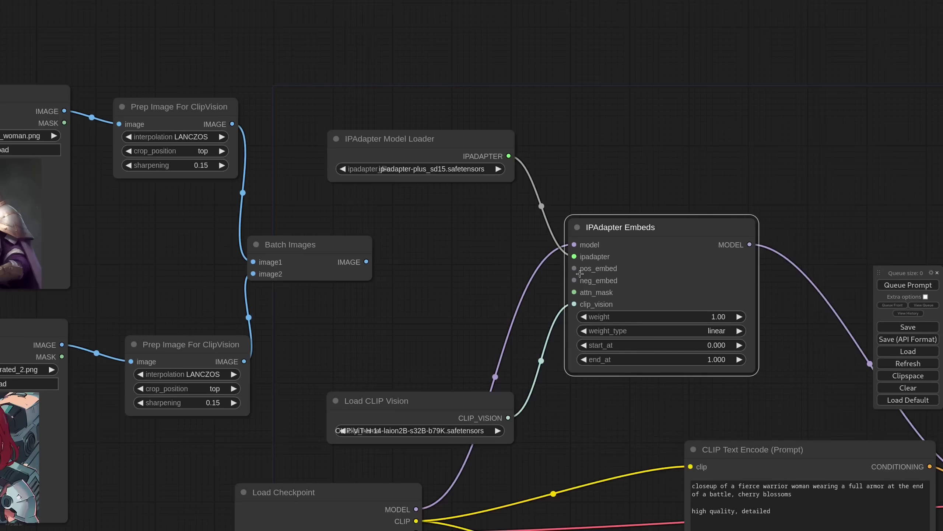
{"action": "left_click", "coordinate": [300, 245]}
{"action": "key", "text": "Delete"}
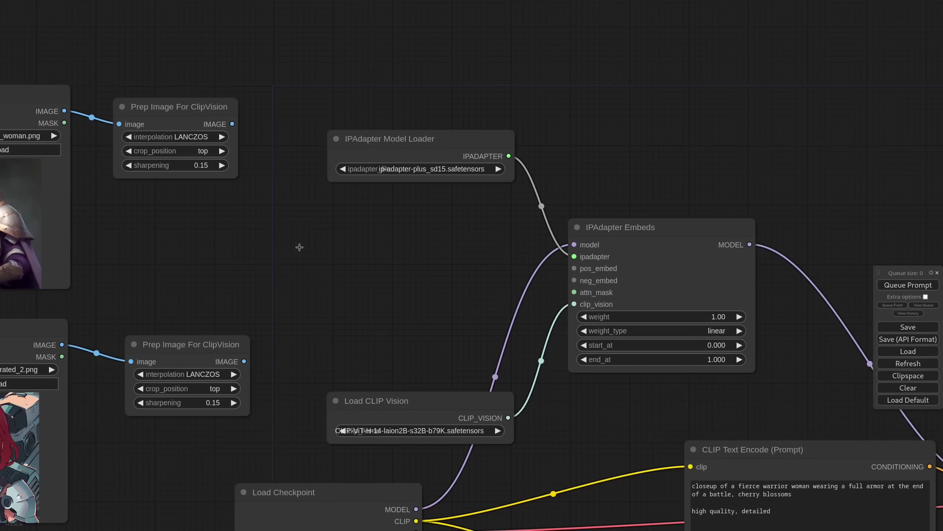
{"action": "scroll", "coordinate": [277, 273], "scroll_direction": "down", "scroll_amount": 7}
{"action": "left_click_drag", "start_coordinate": [55, 405], "coordinate": [158, 185]}
{"action": "scroll", "coordinate": [238, 247], "scroll_direction": "up", "scroll_amount": 5}
{"action": "double_click", "coordinate": [221, 255]}
{"action": "type", "text": "ipadaptere"}
{"action": "left_click", "coordinate": [197, 276]}
{"action": "left_click_drag", "start_coordinate": [259, 244], "coordinate": [223, 303]}
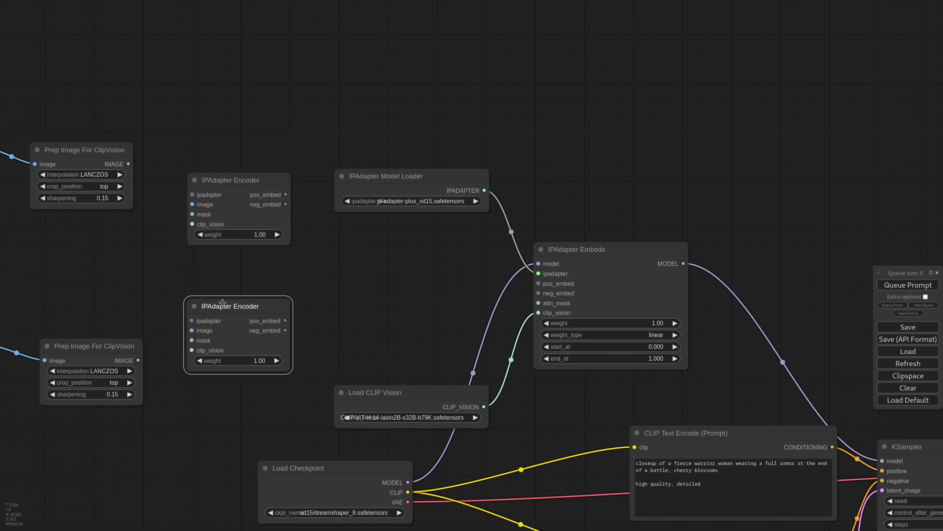
Connect the IPAdapter model, CLIP Vision and the matching prepared image to each IPAdapter Encoder
{"action": "scroll", "coordinate": [377, 264], "scroll_direction": "down", "scroll_amount": 1}
{"action": "left_click_drag", "start_coordinate": [376, 264], "coordinate": [455, 267]}
{"action": "left_click_drag", "start_coordinate": [553, 199], "coordinate": [287, 317]}
{"action": "left_click_drag", "start_coordinate": [553, 396], "coordinate": [286, 345]}
{"action": "left_click_drag", "start_coordinate": [552, 397], "coordinate": [287, 230]}
{"action": "left_click_drag", "start_coordinate": [229, 175], "coordinate": [288, 212]}
{"action": "left_click_drag", "start_coordinate": [237, 354], "coordinate": [286, 326]}
Move the IPAdapter Model Loader and Load CLIP Vision above the reference images and reposition both encoders
{"action": "left_click_drag", "start_coordinate": [535, 187], "coordinate": [211, 53]}
{"action": "scroll", "coordinate": [435, 188], "scroll_direction": "down", "scroll_amount": 2}
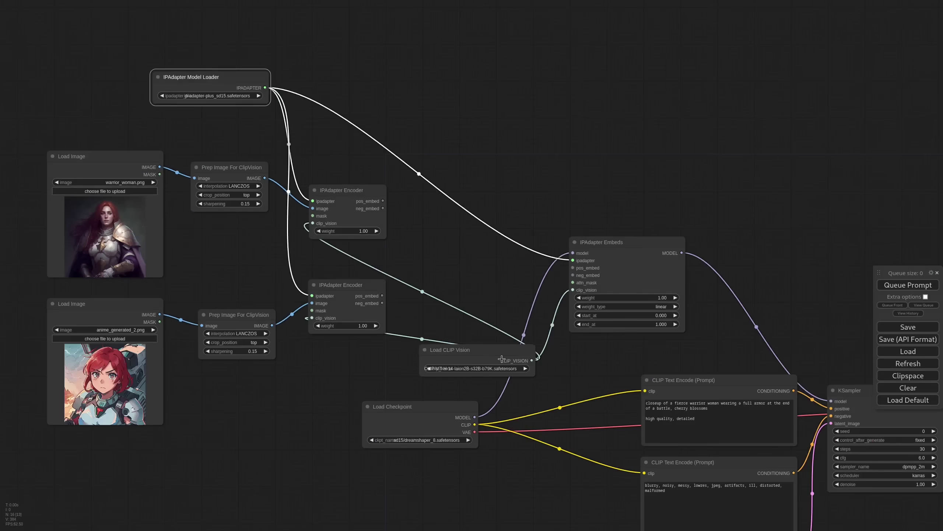
{"action": "left_click_drag", "start_coordinate": [516, 350], "coordinate": [266, 120]}
{"action": "left_click_drag", "start_coordinate": [238, 78], "coordinate": [237, 61]}
{"action": "left_click_drag", "start_coordinate": [268, 120], "coordinate": [232, 99]}
{"action": "left_click_drag", "start_coordinate": [237, 61], "coordinate": [216, 56]}
{"action": "left_click_drag", "start_coordinate": [345, 191], "coordinate": [371, 175]}
{"action": "left_click_drag", "start_coordinate": [339, 287], "coordinate": [362, 264]}
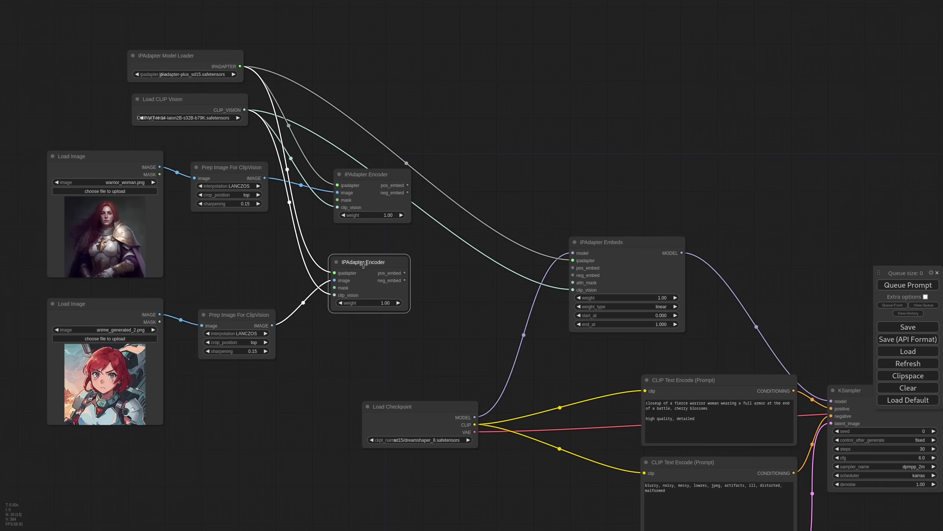
Try an IPAdapter Unified Loader as source for the first encoder, delete it and restore the separate loader connections
{"action": "scroll", "coordinate": [309, 179], "scroll_direction": "up", "scroll_amount": 5}
{"action": "double_click", "coordinate": [309, 178]}
{"action": "type", "text": "unifi"}
{"action": "left_click", "coordinate": [498, 200]}
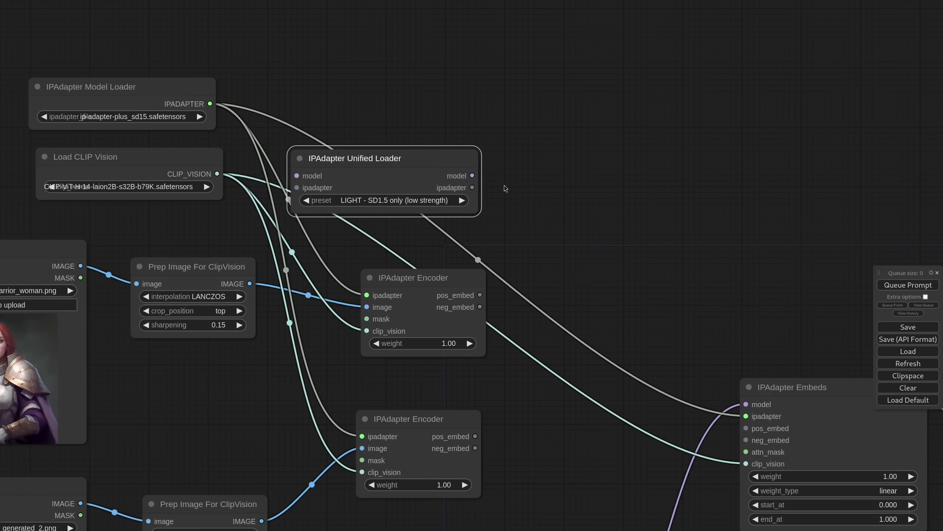
{"action": "left_click_drag", "start_coordinate": [424, 160], "coordinate": [416, 164]}
{"action": "left_click_drag", "start_coordinate": [464, 192], "coordinate": [367, 295]}
{"action": "left_click_drag", "start_coordinate": [367, 330], "coordinate": [315, 339]}
{"action": "left_click_drag", "start_coordinate": [400, 176], "coordinate": [422, 167]}
{"action": "key", "text": "Delete"}
{"action": "left_click_drag", "start_coordinate": [210, 104], "coordinate": [368, 296]}
{"action": "left_click_drag", "start_coordinate": [217, 174], "coordinate": [404, 329]}
Add an IPAdapter Combine Embeds node between the encoders and IPAdapter Embeds
{"action": "scroll", "coordinate": [407, 312], "scroll_direction": "down", "scroll_amount": 1}
{"action": "left_click_drag", "start_coordinate": [545, 389], "coordinate": [426, 330]}
{"action": "scroll", "coordinate": [426, 330], "scroll_direction": "up", "scroll_amount": 1}
{"action": "double_click", "coordinate": [437, 336]}
{"action": "type", "text": "combinee"}
{"action": "key", "text": "Return"}
{"action": "left_click_drag", "start_coordinate": [489, 324], "coordinate": [457, 279]}
Connect the encoders' pos_embed outputs to embed1 and embed2 of Combine Embeds and set its method to average
{"action": "left_click_drag", "start_coordinate": [346, 227], "coordinate": [410, 300]}
{"action": "left_click_drag", "start_coordinate": [341, 368], "coordinate": [410, 312]}
{"action": "left_click", "coordinate": [483, 360]}
{"action": "left_click", "coordinate": [505, 387]}
Feed the combined embeds into pos_embed and the first encoder's neg_embed into neg_embed of IPAdapter Embeds, and tidy the nodes
{"action": "left_click_drag", "start_coordinate": [522, 301], "coordinate": [620, 371]}
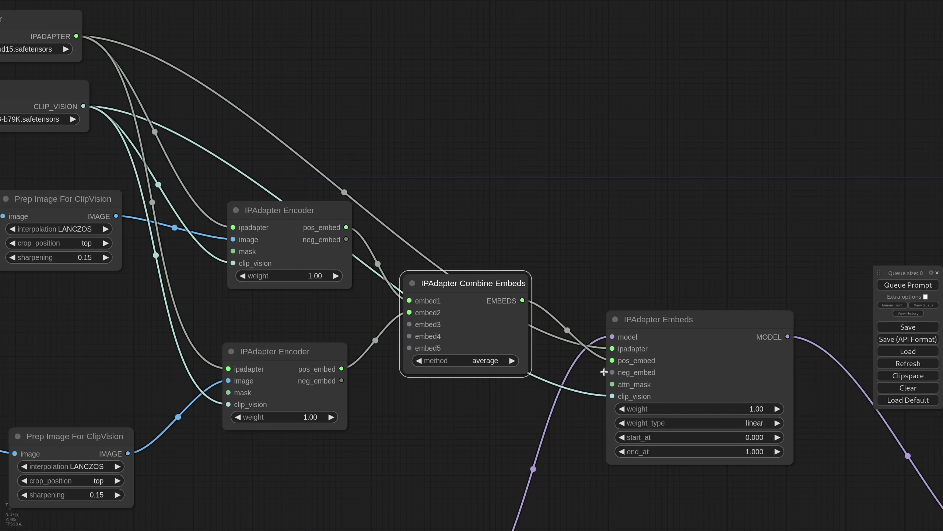
{"action": "scroll", "coordinate": [575, 374], "scroll_direction": "down", "scroll_amount": 1}
{"action": "left_click_drag", "start_coordinate": [367, 251], "coordinate": [621, 372]}
{"action": "left_click_drag", "start_coordinate": [621, 372], "coordinate": [629, 372]}
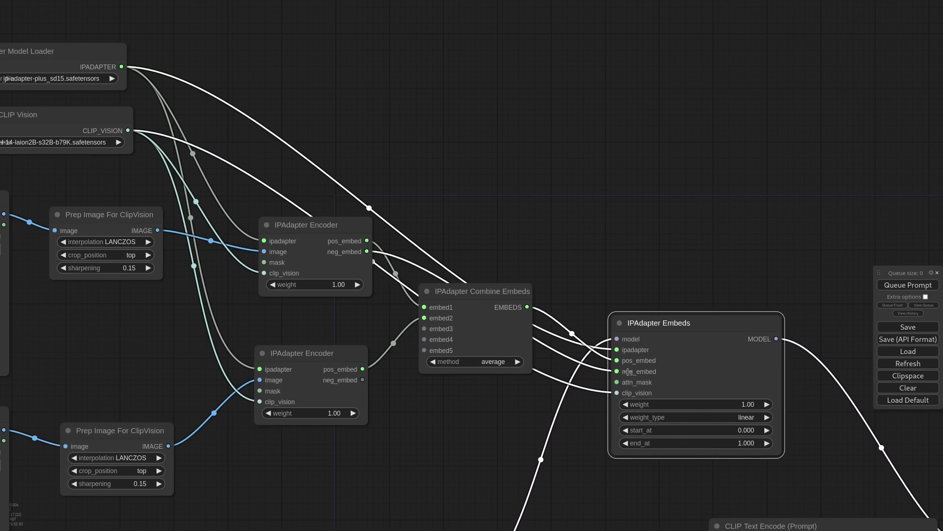
{"action": "left_click_drag", "start_coordinate": [355, 230], "coordinate": [337, 252]}
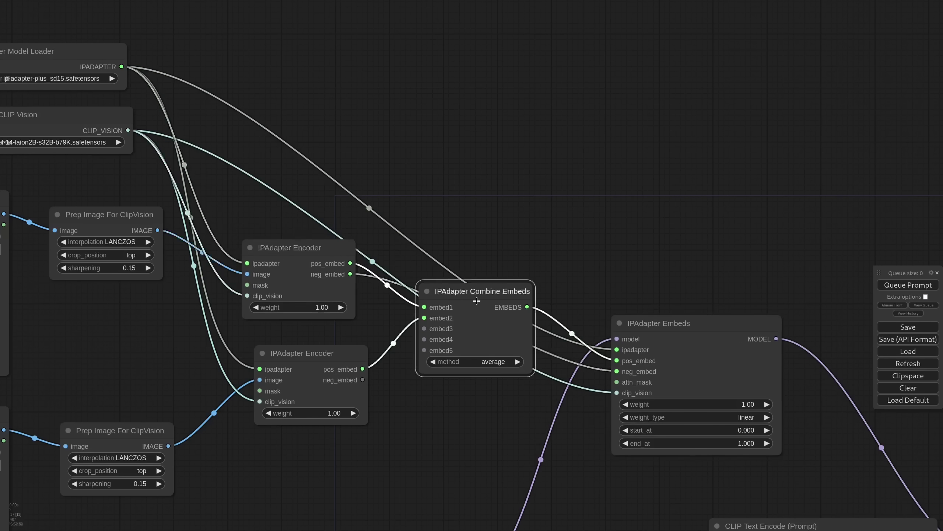
{"action": "left_click_drag", "start_coordinate": [483, 291], "coordinate": [483, 339]}
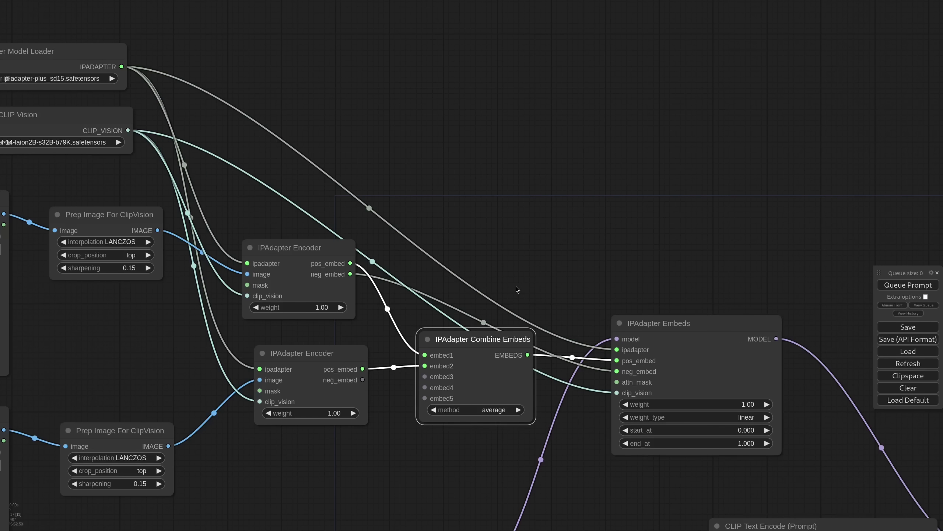
Set the IPAdapter Embeds weight to 0.8
{"action": "scroll", "coordinate": [517, 288], "scroll_direction": "down", "scroll_amount": 5}
{"action": "left_click_drag", "start_coordinate": [551, 389], "coordinate": [457, 334]}
{"action": "scroll", "coordinate": [534, 276], "scroll_direction": "up", "scroll_amount": 7}
{"action": "left_click", "coordinate": [483, 256]}
{"action": "type", "text": "0.8"}
{"action": "key", "text": "Return"}
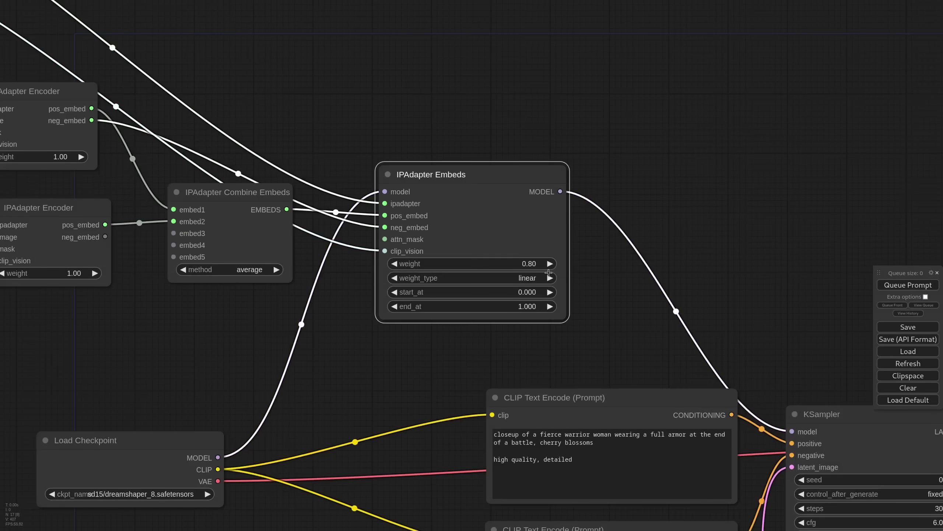
Generate an image using the averaged embeds from the two reference encoders
{"action": "scroll", "coordinate": [593, 321], "scroll_direction": "down", "scroll_amount": 5}
{"action": "scroll", "coordinate": [592, 321], "scroll_direction": "down", "scroll_amount": 1}
{"action": "left_click_drag", "start_coordinate": [766, 302], "coordinate": [544, 222]}
{"action": "left_click_drag", "start_coordinate": [544, 222], "coordinate": [535, 184]}
{"action": "key", "text": "ctrl+Return"}
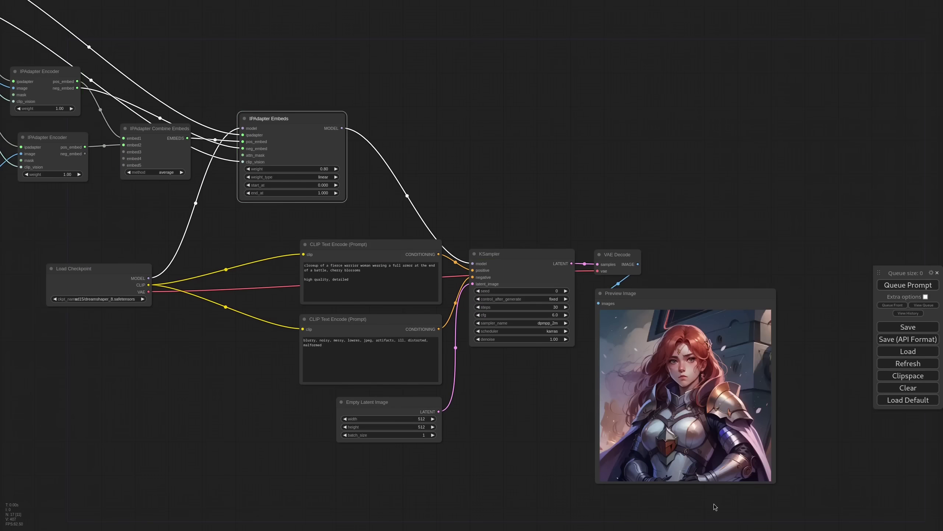
Set the weight of the warrior woman's IPAdapter Encoder to 0.6 and generate the image again
{"action": "left_click_drag", "start_coordinate": [175, 207], "coordinate": [483, 331]}
{"action": "scroll", "coordinate": [409, 242], "scroll_direction": "up", "scroll_amount": 7}
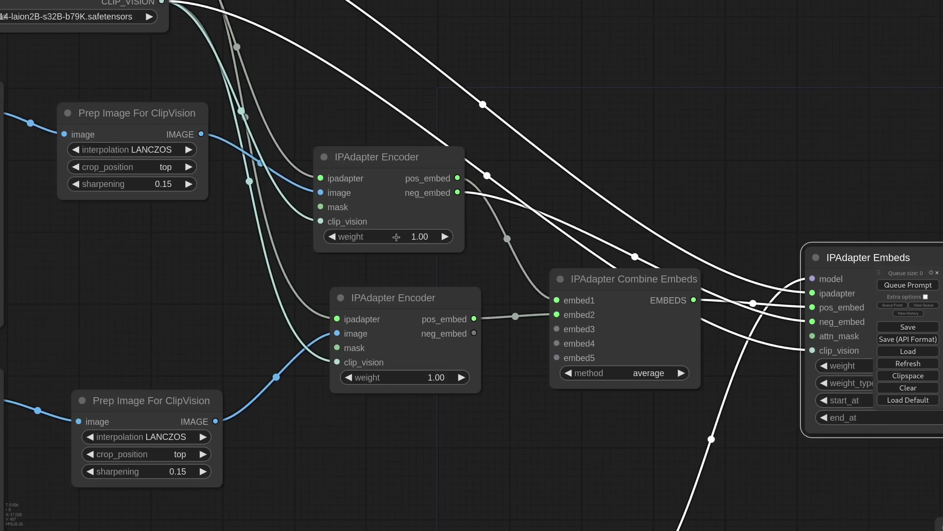
{"action": "left_click", "coordinate": [415, 238]}
{"action": "type", "text": ".6"}
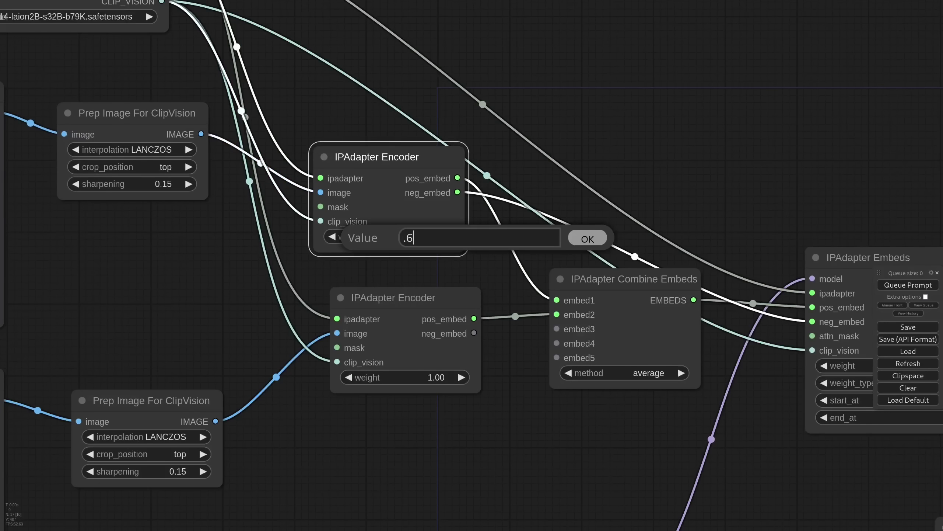
{"action": "key", "text": "Return"}
{"action": "scroll", "coordinate": [521, 293], "scroll_direction": "down", "scroll_amount": 6}
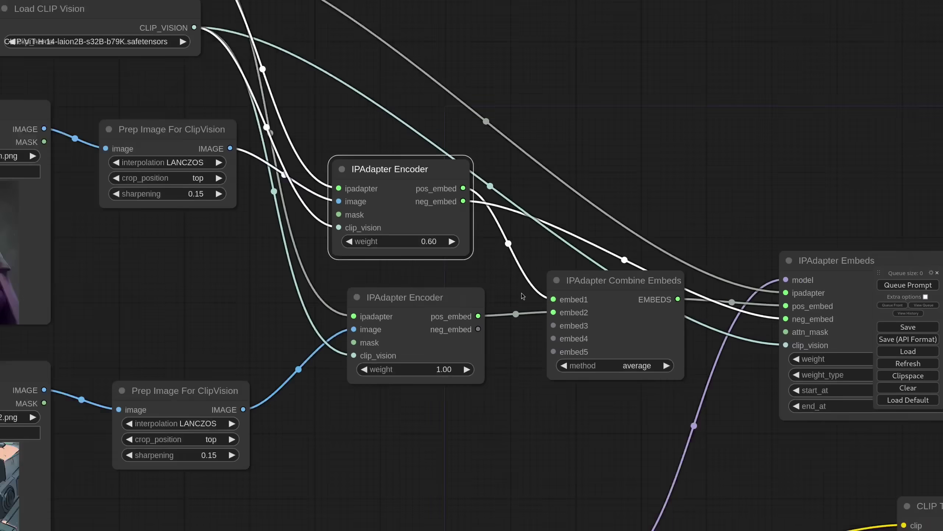
{"action": "left_click", "coordinate": [895, 286]}
{"action": "left_click_drag", "start_coordinate": [796, 381], "coordinate": [304, 160]}
{"action": "scroll", "coordinate": [735, 456], "scroll_direction": "down", "scroll_amount": 1}
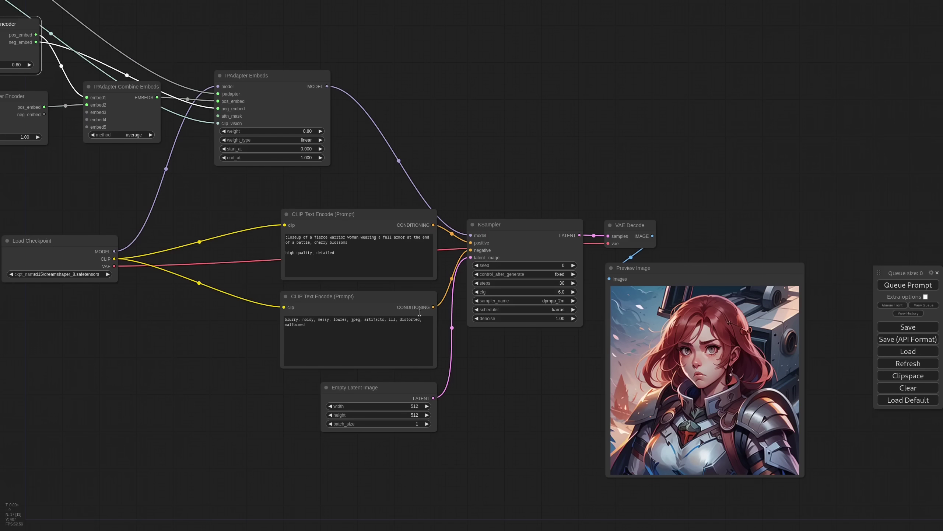
Set the method of IPAdapter Combine Embeds to norm average and generate the image
{"action": "left_click", "coordinate": [136, 135]}
{"action": "left_click", "coordinate": [150, 171]}
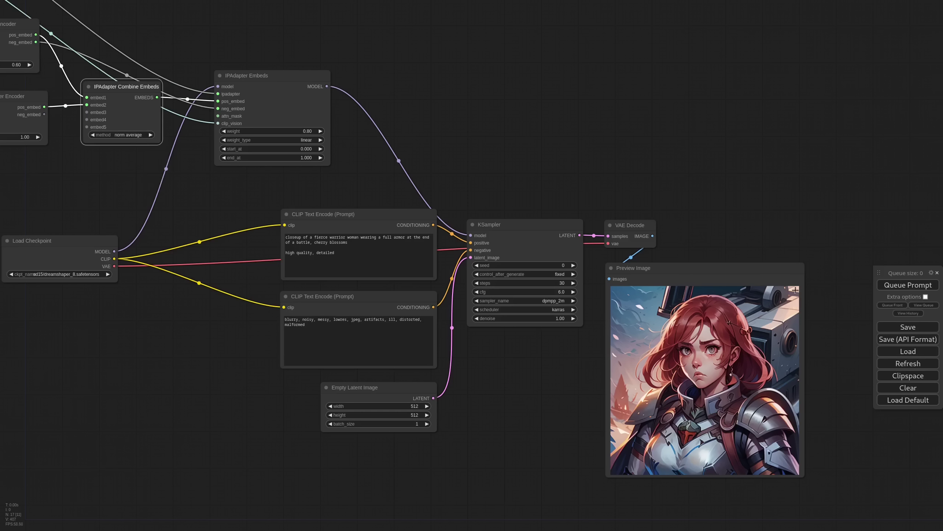
{"action": "left_click", "coordinate": [918, 285]}
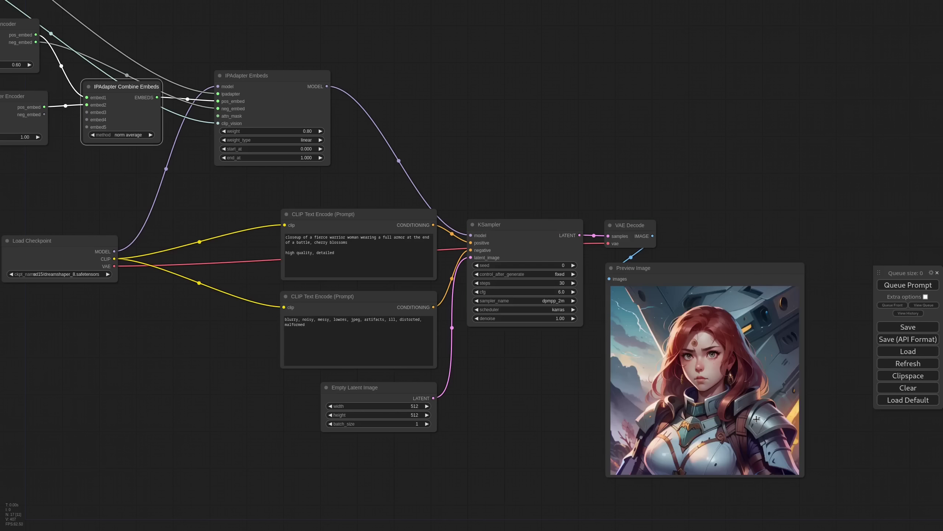
Generate the image with the Combine Embeds method set to subtract, and regenerate it with the method back on average
{"action": "left_click", "coordinate": [126, 135]}
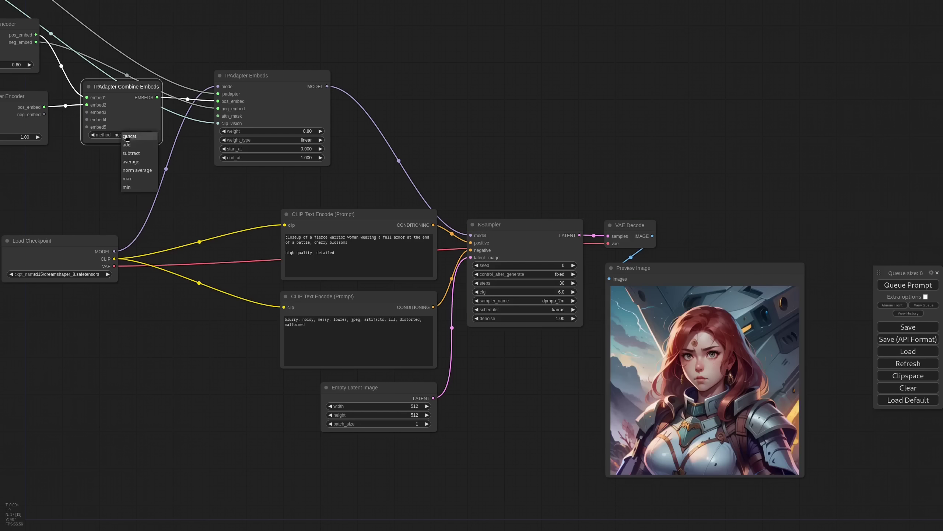
{"action": "left_click", "coordinate": [145, 152]}
{"action": "left_click", "coordinate": [908, 284]}
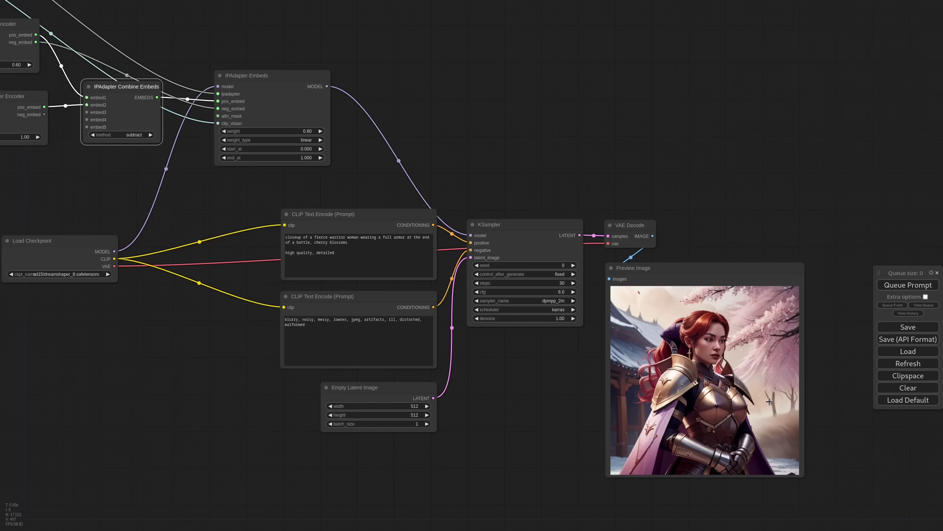
{"action": "left_click", "coordinate": [151, 134]}
{"action": "left_click", "coordinate": [909, 284]}
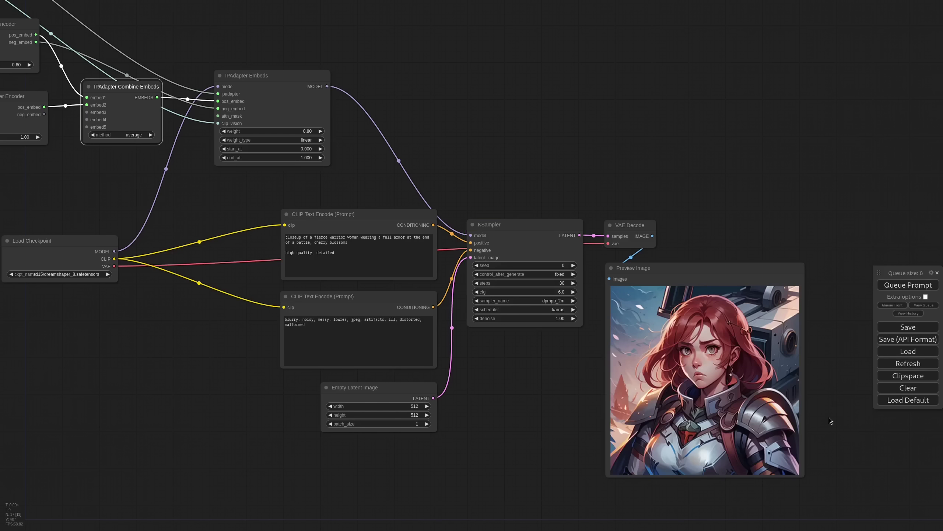
Add an IPAdapter Noise node in the empty area above the encoders and set its type to shuffle
{"action": "left_click_drag", "start_coordinate": [193, 194], "coordinate": [423, 301]}
{"action": "left_click_drag", "start_coordinate": [356, 193], "coordinate": [347, 178]}
{"action": "left_click_drag", "start_coordinate": [357, 101], "coordinate": [512, 246]}
{"action": "double_click", "coordinate": [430, 173]}
{"action": "type", "text": "ipadapter noise"}
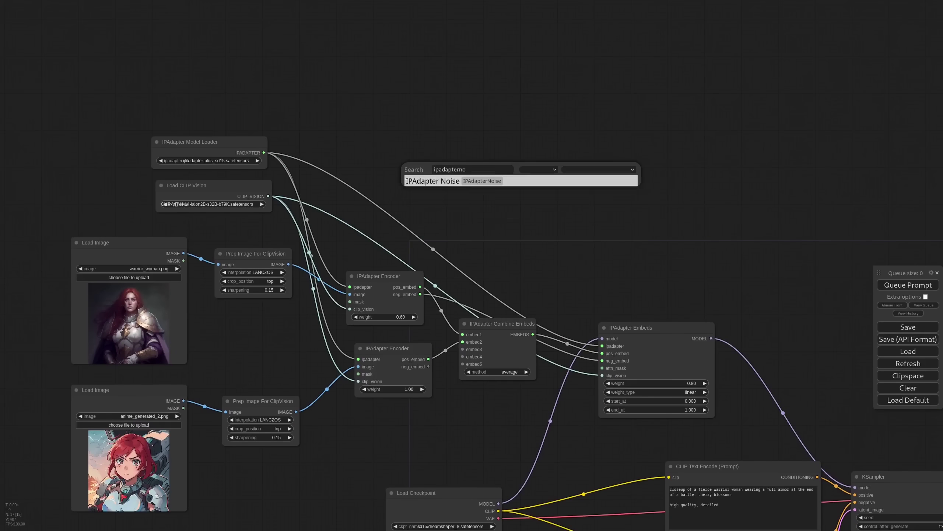
{"action": "key", "text": "Return"}
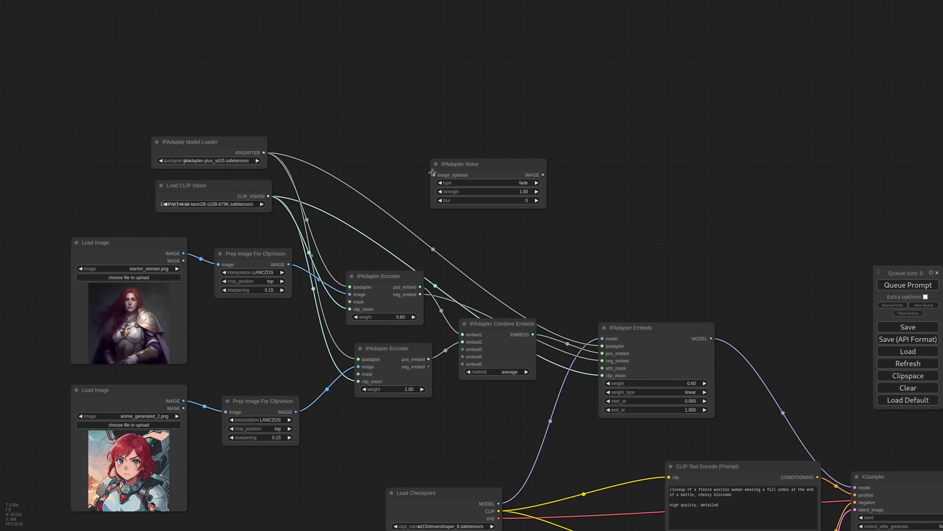
{"action": "scroll", "coordinate": [433, 172], "scroll_direction": "up", "scroll_amount": 2}
{"action": "left_click", "coordinate": [517, 183]}
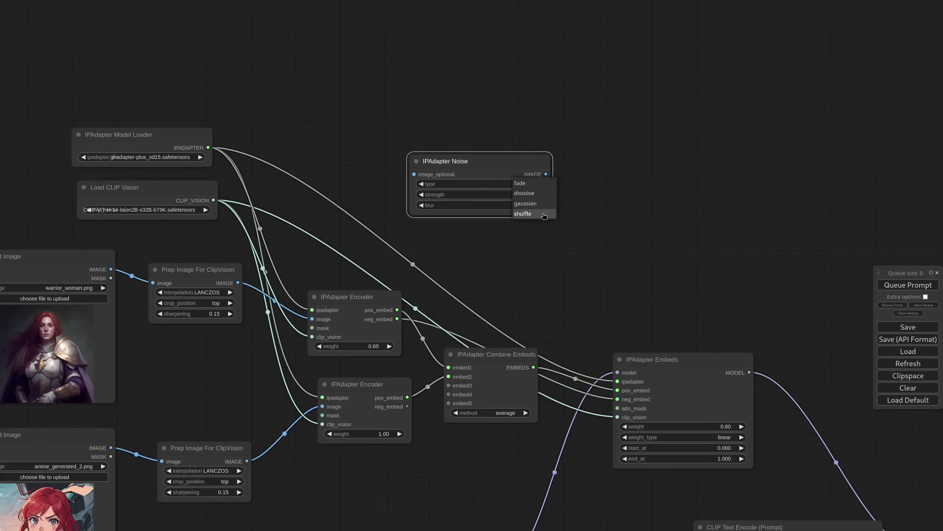
{"action": "left_click", "coordinate": [543, 215]}
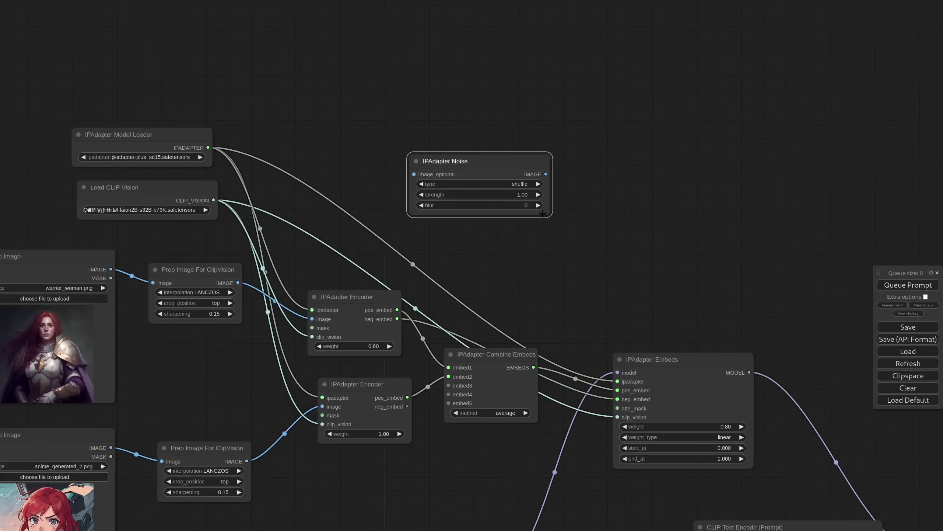
Connect the warrior_woman.png image to image_optional of the IPAdapter Noise node and set the noise strength to 0.4
{"action": "scroll", "coordinate": [543, 213], "scroll_direction": "down", "scroll_amount": 1}
{"action": "left_click_drag", "start_coordinate": [150, 264], "coordinate": [474, 179]}
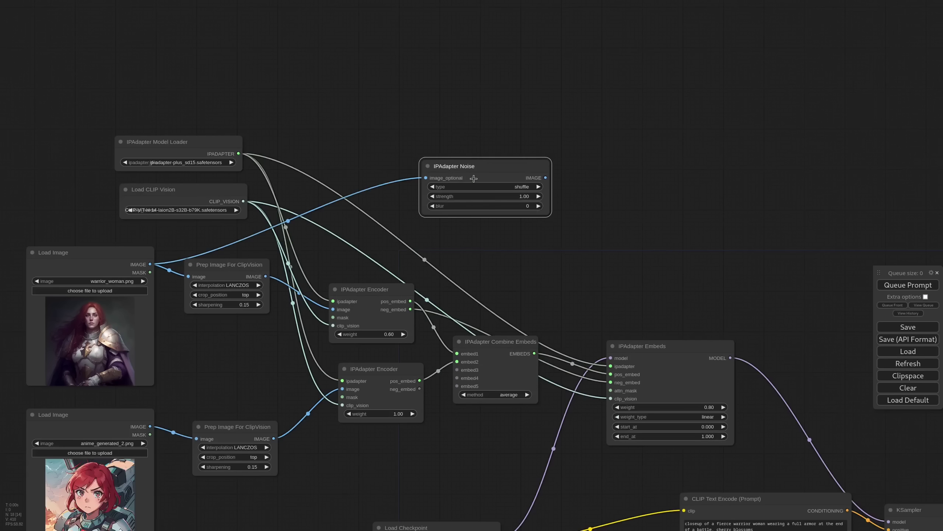
{"action": "left_click", "coordinate": [524, 195]}
{"action": "type", "text": ".4"}
{"action": "key", "text": "Return"}
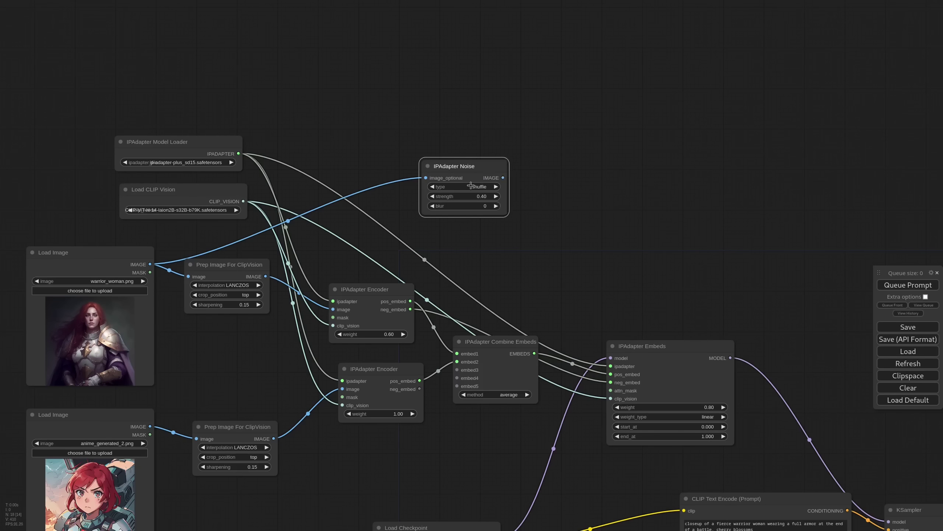
Duplicate an IPAdapter Encoder with its input connections beside the noise node and feed the noise image into it
{"action": "left_click_drag", "start_coordinate": [455, 165], "coordinate": [420, 163]}
{"action": "left_click", "coordinate": [355, 393]}
{"action": "key", "text": "ctrl+c"}
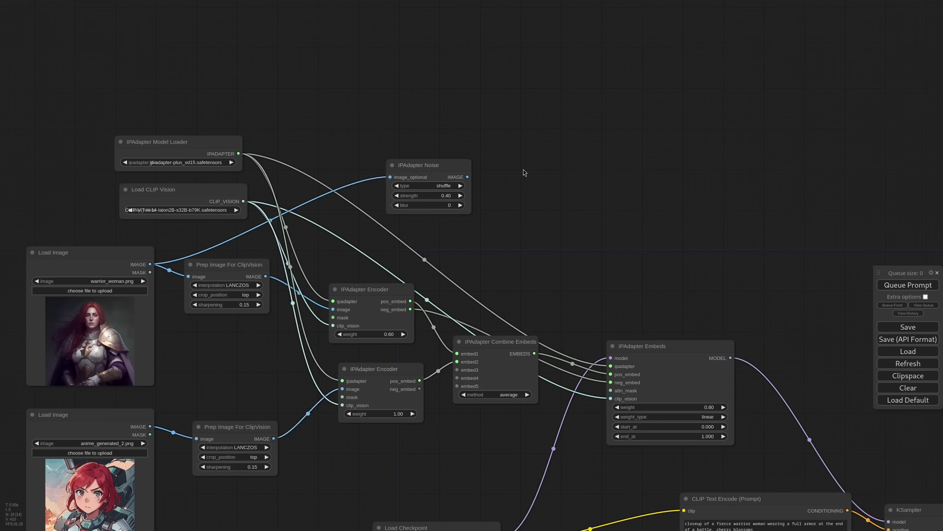
{"action": "key", "text": "ctrl+shift+v"}
{"action": "left_click_drag", "start_coordinate": [467, 177], "coordinate": [517, 186]}
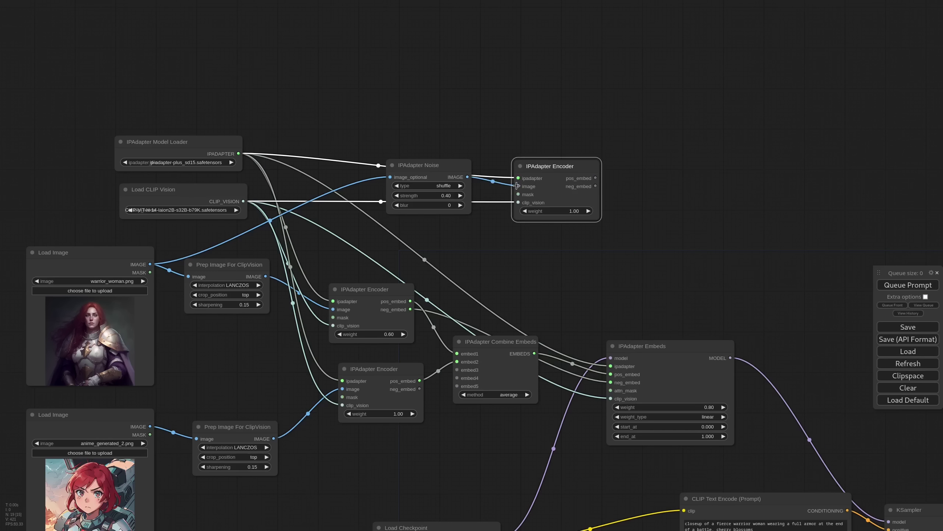
Connect the new encoder's pos_embed to neg_embed of IPAdapter Embeds, and tidy the encoder and noise nodes
{"action": "left_click_drag", "start_coordinate": [596, 178], "coordinate": [611, 383]}
{"action": "left_click_drag", "start_coordinate": [560, 175], "coordinate": [534, 249]}
{"action": "left_click_drag", "start_coordinate": [458, 172], "coordinate": [448, 196]}
{"action": "left_click_drag", "start_coordinate": [707, 300], "coordinate": [669, 228]}
{"action": "scroll", "coordinate": [595, 316], "scroll_direction": "up", "scroll_amount": 3}
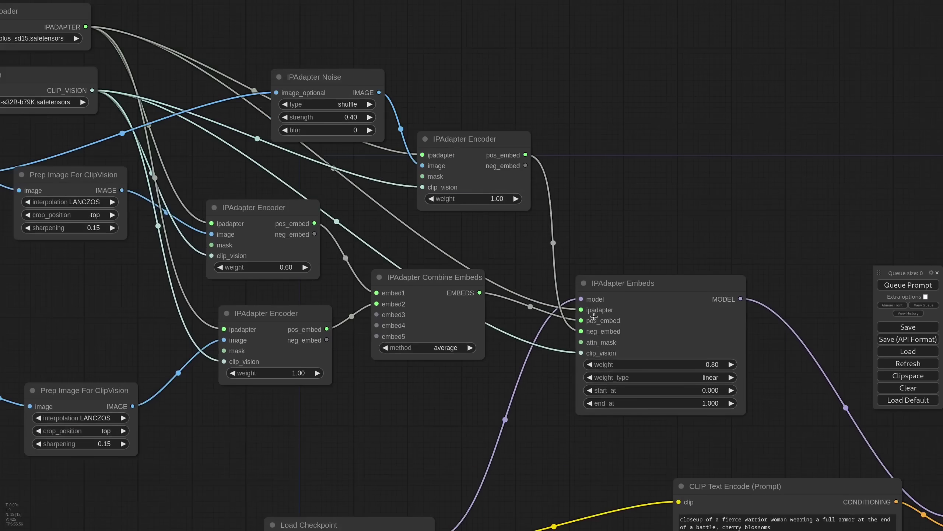
{"action": "scroll", "coordinate": [595, 316], "scroll_direction": "up", "scroll_amount": 1}
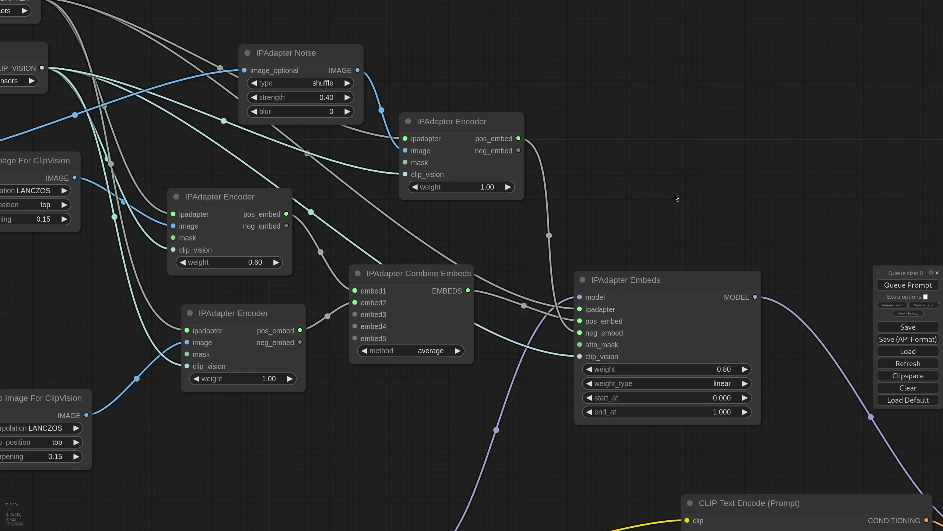
Generate the image with the noise-based negative embed and inspect the preview
{"action": "scroll", "coordinate": [656, 207], "scroll_direction": "down", "scroll_amount": 5}
{"action": "left_click_drag", "start_coordinate": [861, 274], "coordinate": [477, 81]}
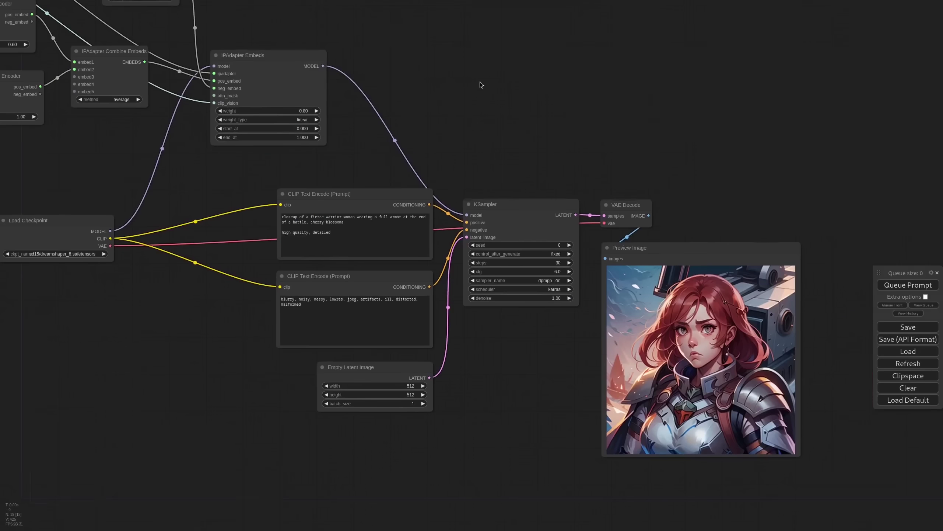
{"action": "left_click", "coordinate": [908, 285]}
{"action": "scroll", "coordinate": [819, 410], "scroll_direction": "up", "scroll_amount": 4}
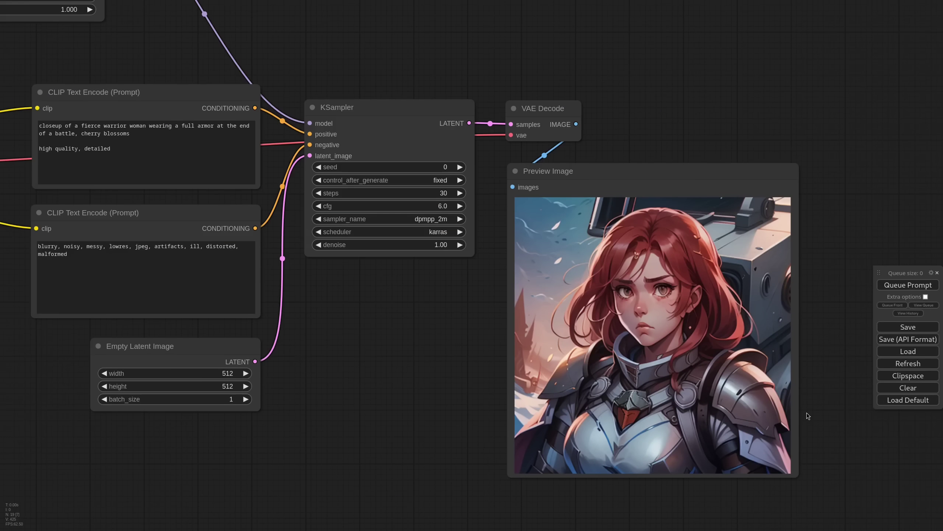
Set the weight of the warrior woman's IPAdapter Encoder to 1
{"action": "scroll", "coordinate": [384, 285], "scroll_direction": "down", "scroll_amount": 6}
{"action": "left_click_drag", "start_coordinate": [288, 80], "coordinate": [777, 203]}
{"action": "scroll", "coordinate": [418, 138], "scroll_direction": "up", "scroll_amount": 5}
{"action": "scroll", "coordinate": [418, 138], "scroll_direction": "up", "scroll_amount": 3}
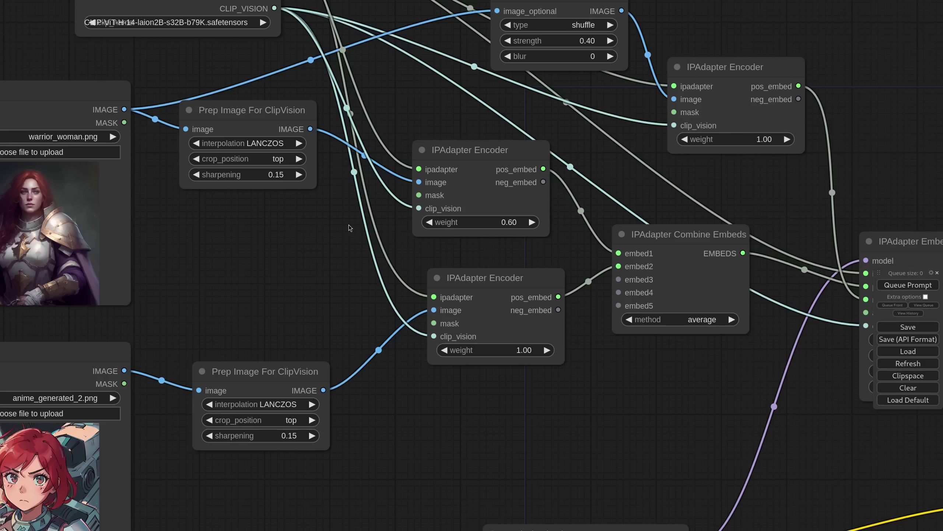
{"action": "left_click", "coordinate": [509, 222]}
{"action": "type", "text": "1"}
{"action": "key", "text": "Return"}
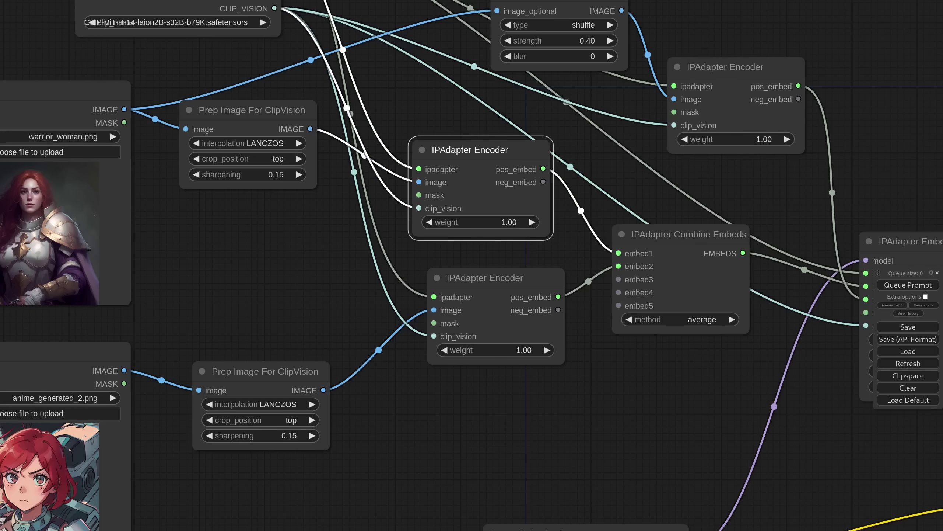
Load Hayley_Atwell_as_Peggy_Carter.jpg in the first Load Image node in place of the warrior woman
{"action": "left_click_drag", "start_coordinate": [229, 251], "coordinate": [499, 238]}
{"action": "left_click", "coordinate": [297, 124]}
{"action": "type", "text": "peg"}
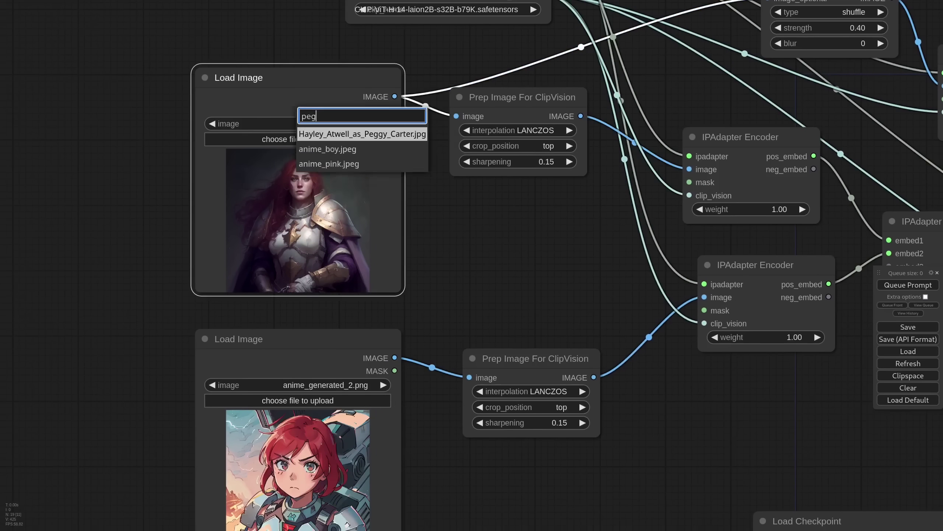
{"action": "type", "text": "g"}
{"action": "key", "text": "Return"}
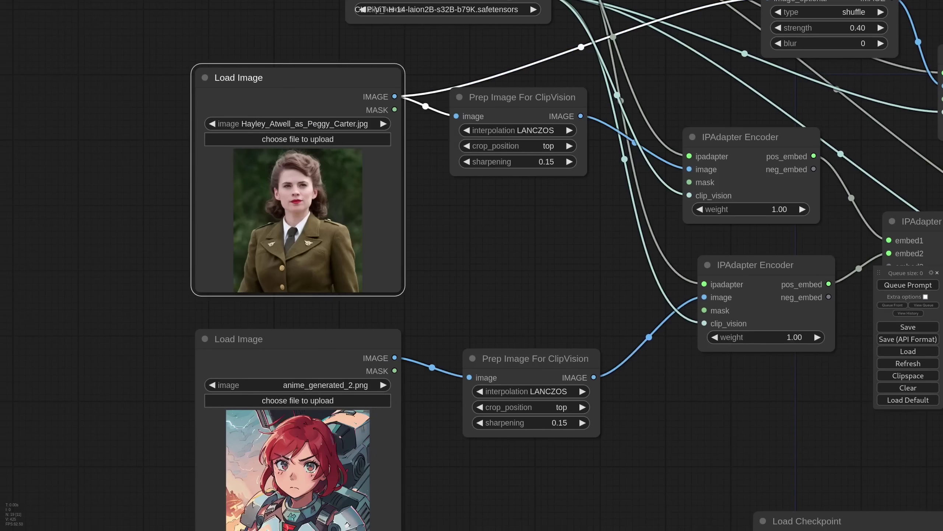
Load cap-america.jpg in the second Load Image node in place of the anime picture
{"action": "left_click_drag", "start_coordinate": [479, 319], "coordinate": [483, 238]}
{"action": "left_click", "coordinate": [318, 305]}
{"action": "type", "text": "cap"}
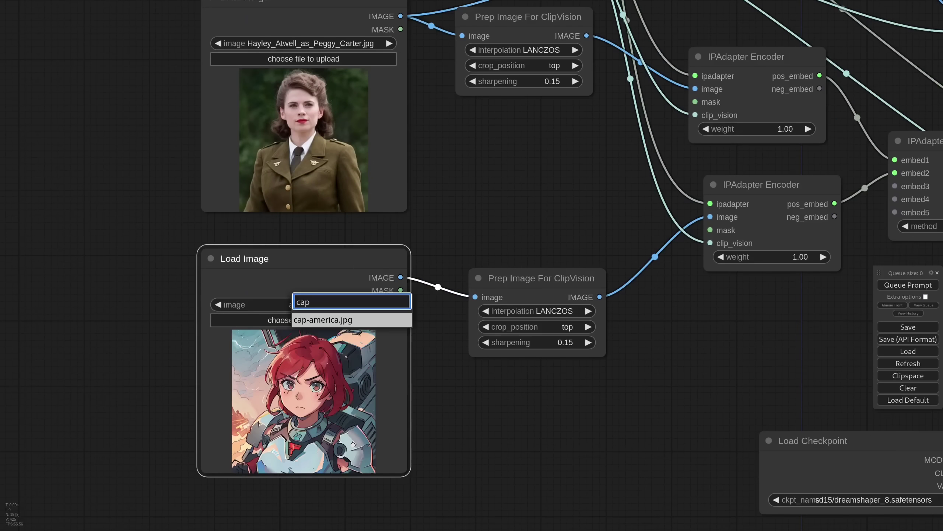
{"action": "key", "text": "Return"}
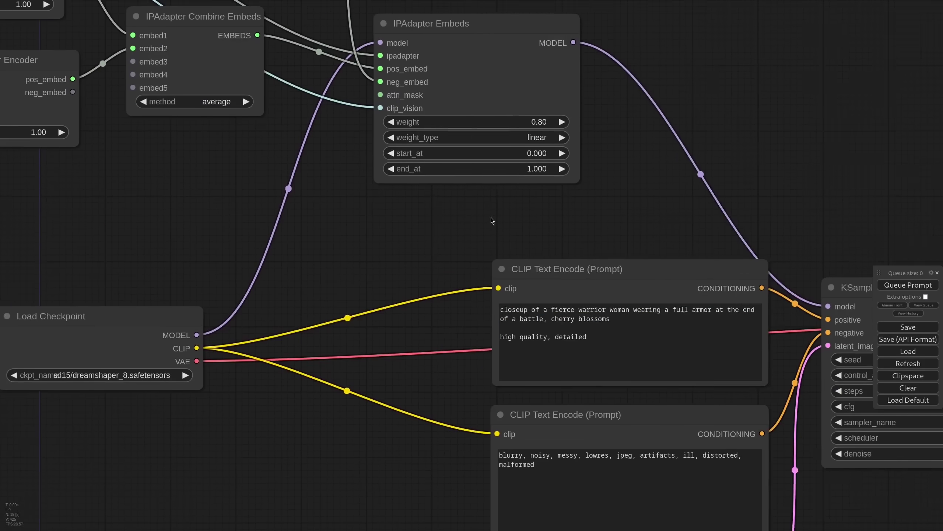
Replace the positive prompt's description with "closeup cinematic shot of a superhero woman in 1950", keeping "high quality, detailed", and generate the image
{"action": "left_click_drag", "start_coordinate": [604, 316], "coordinate": [490, 303]}
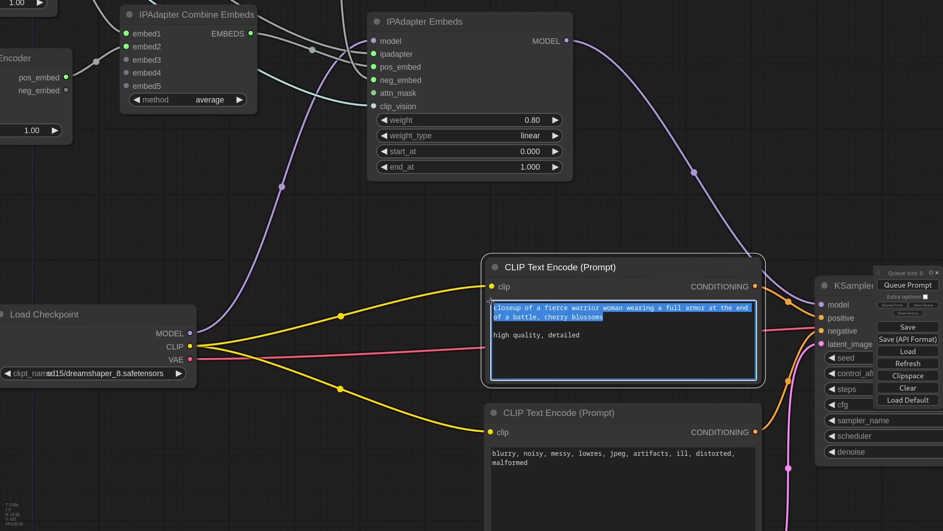
{"action": "type", "text": "closeup cinematic"}
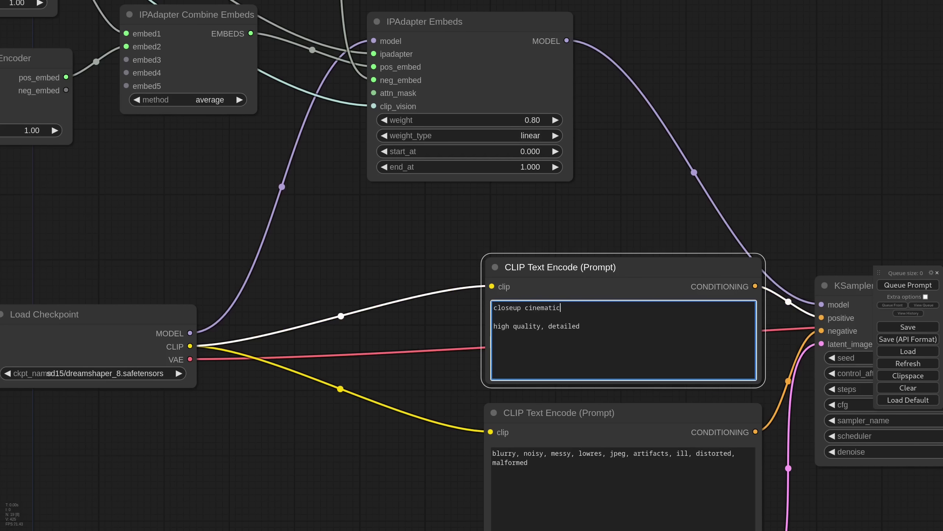
{"action": "type", "text": " shot of a superhero woman in 1950"}
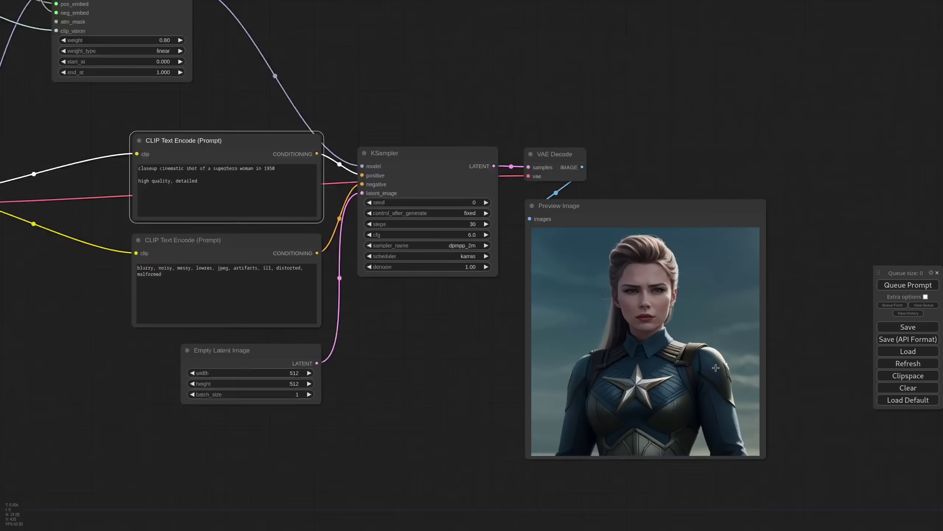
{"action": "scroll", "coordinate": [712, 398], "scroll_direction": "up", "scroll_amount": 2}
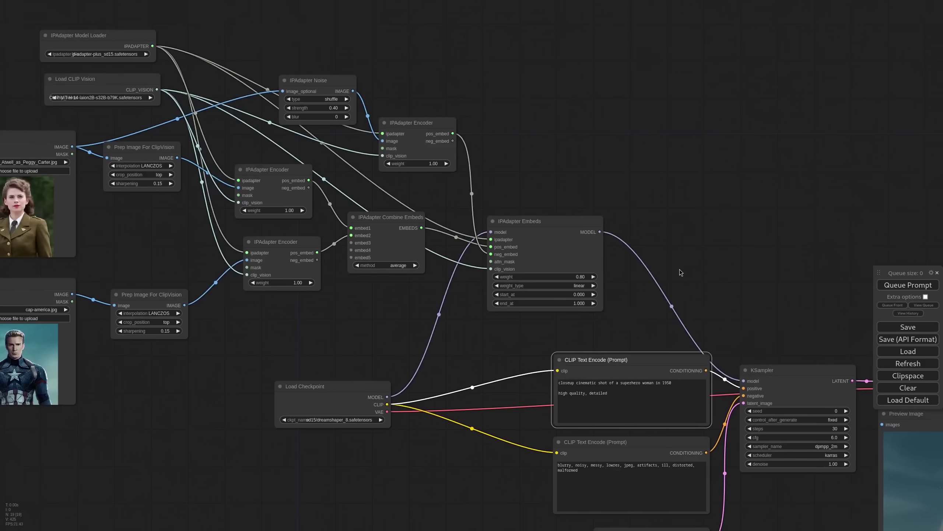
Paint a mask over the face in the cap-america.jpg image with the thickest brush and save it to the node
{"action": "left_click_drag", "start_coordinate": [160, 387], "coordinate": [482, 376]}
{"action": "scroll", "coordinate": [340, 372], "scroll_direction": "up", "scroll_amount": 4}
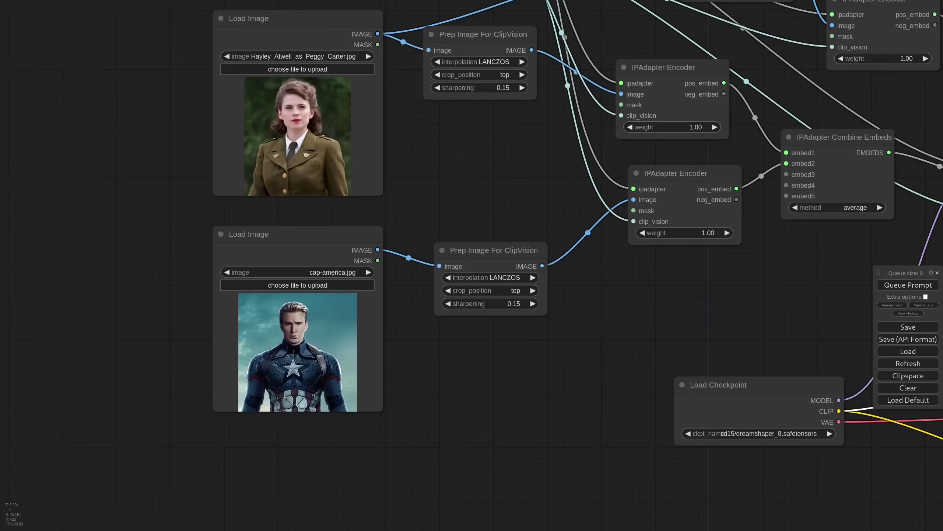
{"action": "right_click", "coordinate": [367, 352]}
{"action": "left_click", "coordinate": [386, 488]}
{"action": "left_click_drag", "start_coordinate": [147, 473], "coordinate": [201, 472]}
{"action": "mouse_move", "coordinate": [456, 204]}
{"action": "left_mouse_down"}
{"action": "mouse_move", "coordinate": [456, 151]}
{"action": "mouse_move", "coordinate": [487, 204]}
{"action": "left_mouse_up"}
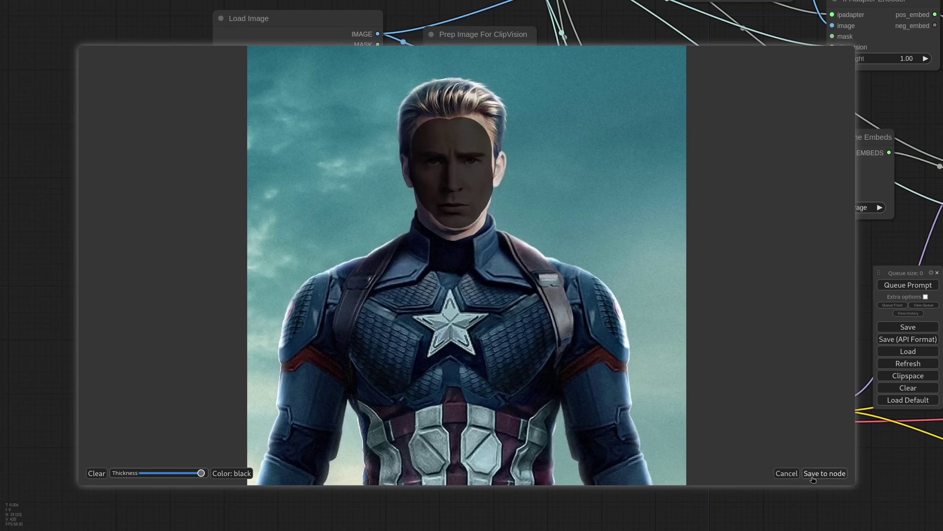
{"action": "left_click", "coordinate": [824, 473]}
Add an InvertMask node below the second Prep Image node and connect the masked image's MASK output to it
{"action": "double_click", "coordinate": [461, 351]}
{"action": "type", "text": "invert"}
{"action": "left_click", "coordinate": [465, 374]}
{"action": "left_click_drag", "start_coordinate": [545, 341], "coordinate": [513, 342]}
{"action": "left_click_drag", "start_coordinate": [378, 261], "coordinate": [453, 357]}
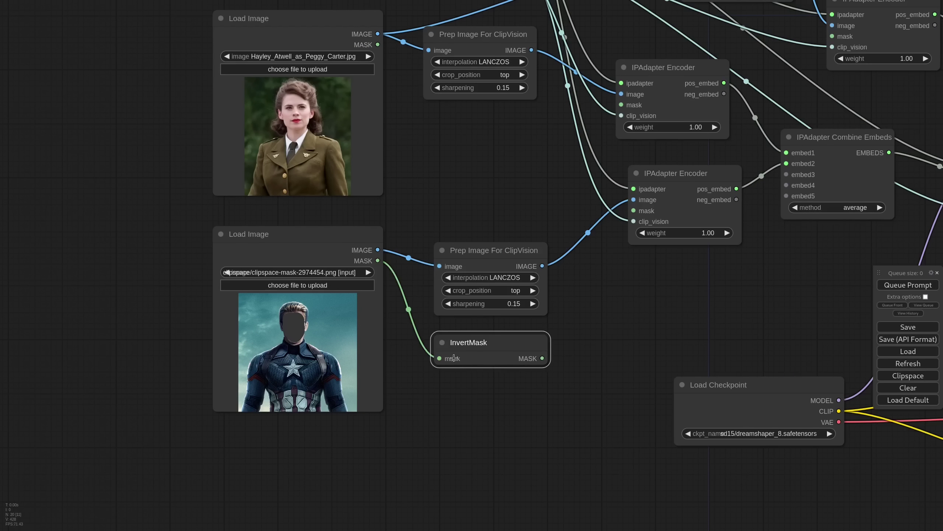
Add a Mask Blur node below the InvertMask node and set its amount to 10
{"action": "double_click", "coordinate": [471, 389]}
{"action": "type", "text": "maskb"}
{"action": "left_click", "coordinate": [475, 410]}
{"action": "scroll", "coordinate": [600, 348], "scroll_direction": "up", "scroll_amount": 1}
{"action": "left_click_drag", "start_coordinate": [588, 385], "coordinate": [539, 387]}
{"action": "left_click_drag", "start_coordinate": [597, 427], "coordinate": [521, 418]}
{"action": "left_click", "coordinate": [515, 413]}
{"action": "type", "text": "10"}
{"action": "key", "text": "Return"}
Route the inverted mask through Mask Blur into the second IPAdapter Encoder's mask input and generate the image
{"action": "left_click_drag", "start_coordinate": [537, 359], "coordinate": [415, 402]}
{"action": "left_click_drag", "start_coordinate": [541, 402], "coordinate": [637, 197]}
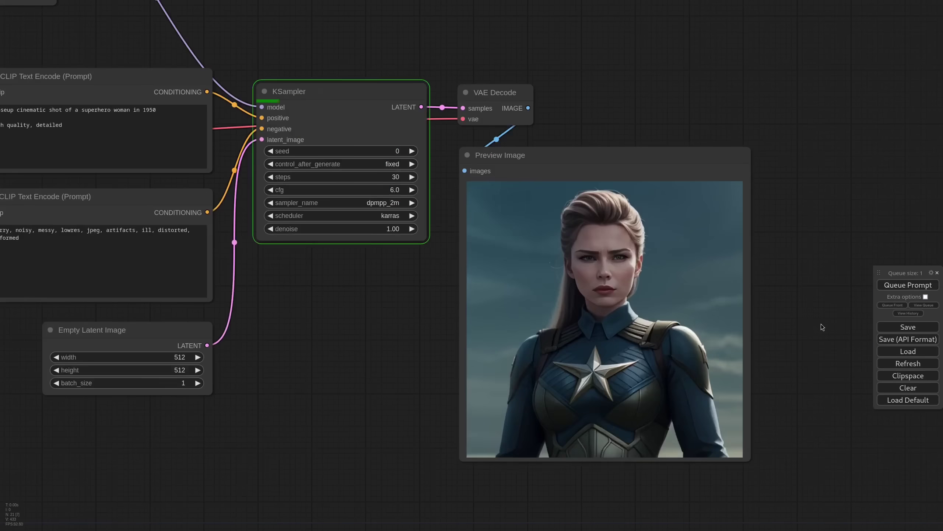
{"action": "scroll", "coordinate": [661, 446], "scroll_direction": "up", "scroll_amount": 2}
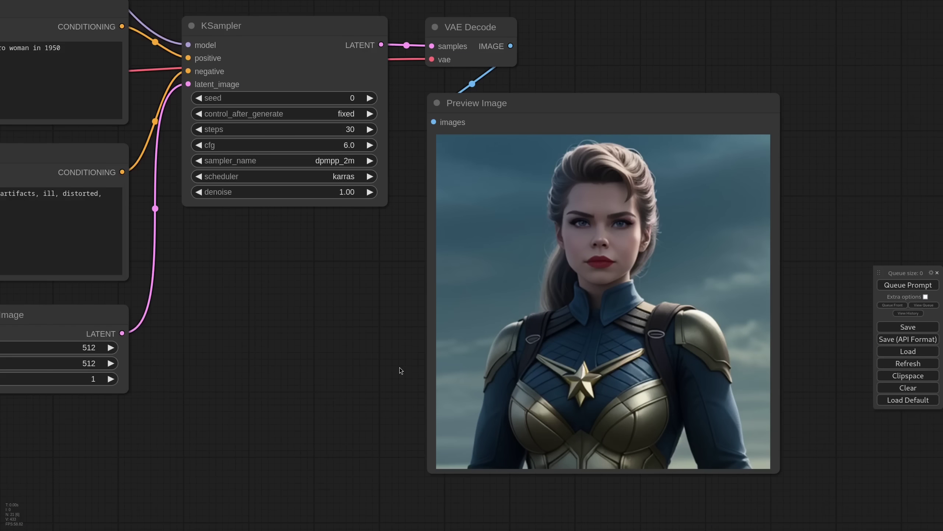
Load skull_shield.png in the second Load Image node in place of the masked superhero picture
{"action": "scroll", "coordinate": [400, 367], "scroll_direction": "down", "scroll_amount": 8}
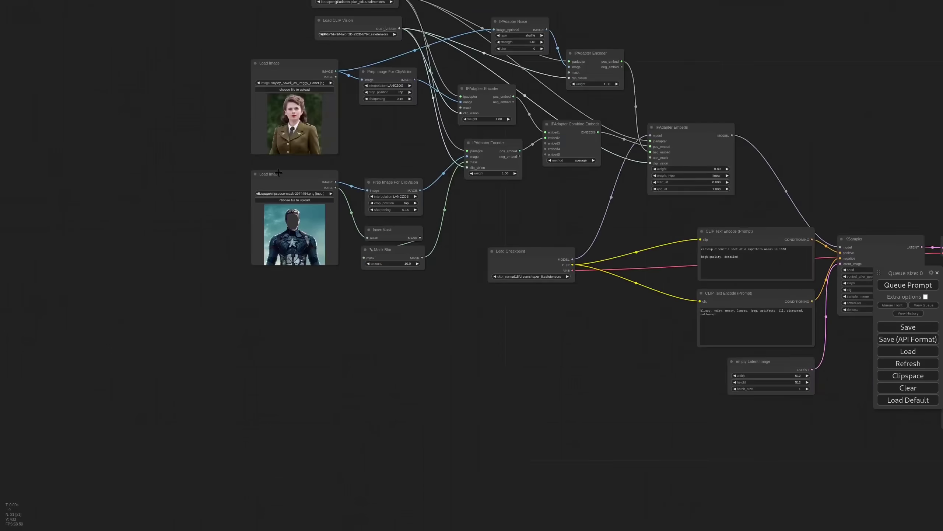
{"action": "scroll", "coordinate": [288, 197], "scroll_direction": "up", "scroll_amount": 7}
{"action": "left_click", "coordinate": [312, 201]}
{"action": "type", "text": "skull"}
{"action": "key", "text": "Return"}
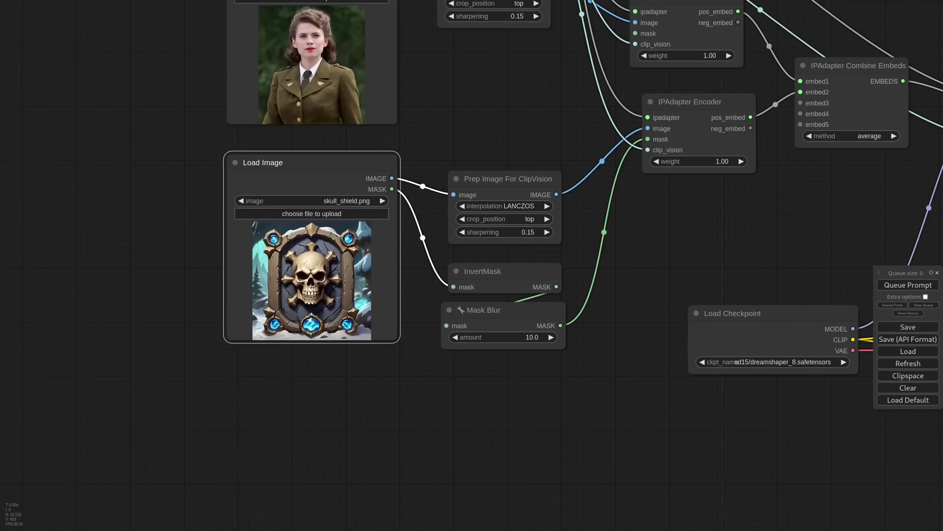
Set the first IPAdapter Encoder's weight to 0.6 and generate the image
{"action": "left_click_drag", "start_coordinate": [525, 115], "coordinate": [481, 221]}
{"action": "left_click", "coordinate": [665, 163]}
{"action": "type", "text": ".6"}
{"action": "key", "text": "Return"}
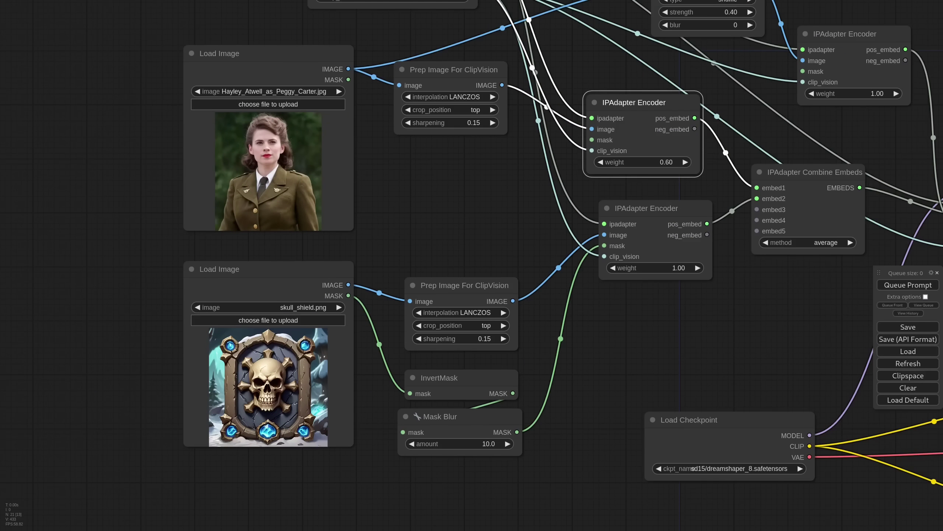
{"action": "scroll", "coordinate": [589, 349], "scroll_direction": "down", "scroll_amount": 5}
{"action": "left_click_drag", "start_coordinate": [787, 349], "coordinate": [307, 205]}
{"action": "left_click_drag", "start_coordinate": [519, 370], "coordinate": [431, 360]}
{"action": "scroll", "coordinate": [747, 386], "scroll_direction": "up", "scroll_amount": 4}
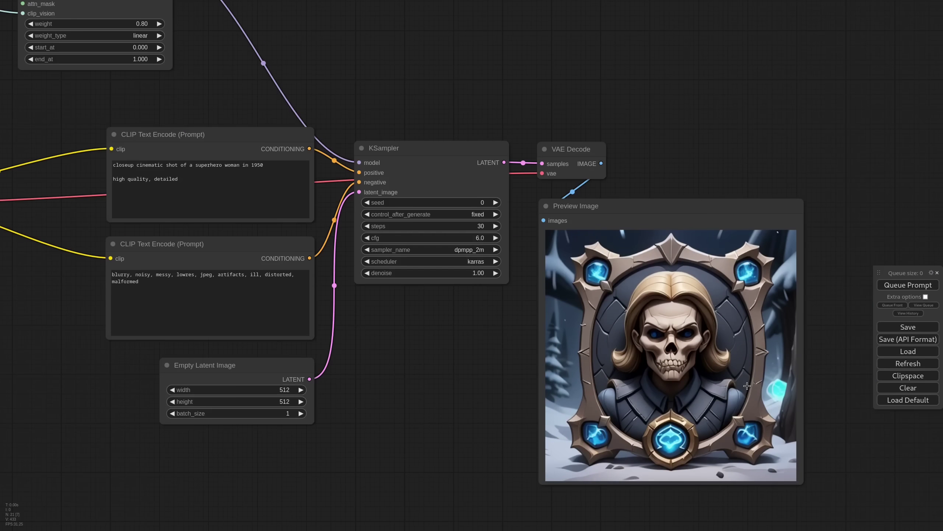
{"action": "scroll", "coordinate": [754, 418], "scroll_direction": "up", "scroll_amount": 2}
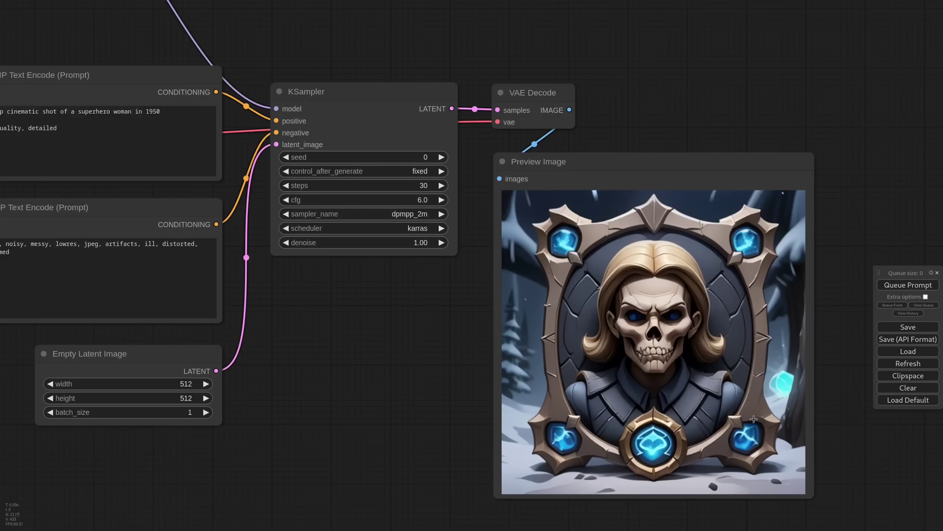
Paint a mask over the four corner gems of the skull_shield.png image and save it to the node
{"action": "scroll", "coordinate": [696, 379], "scroll_direction": "down", "scroll_amount": 5}
{"action": "left_click_drag", "start_coordinate": [252, 353], "coordinate": [846, 401]}
{"action": "scroll", "coordinate": [313, 221], "scroll_direction": "up", "scroll_amount": 5}
{"action": "right_click", "coordinate": [309, 220]}
{"action": "left_click", "coordinate": [345, 379]}
{"action": "scroll", "coordinate": [371, 160], "scroll_direction": "down", "scroll_amount": 2}
{"action": "left_click_drag", "start_coordinate": [371, 163], "coordinate": [376, 167]}
{"action": "left_click_drag", "start_coordinate": [554, 164], "coordinate": [557, 168]}
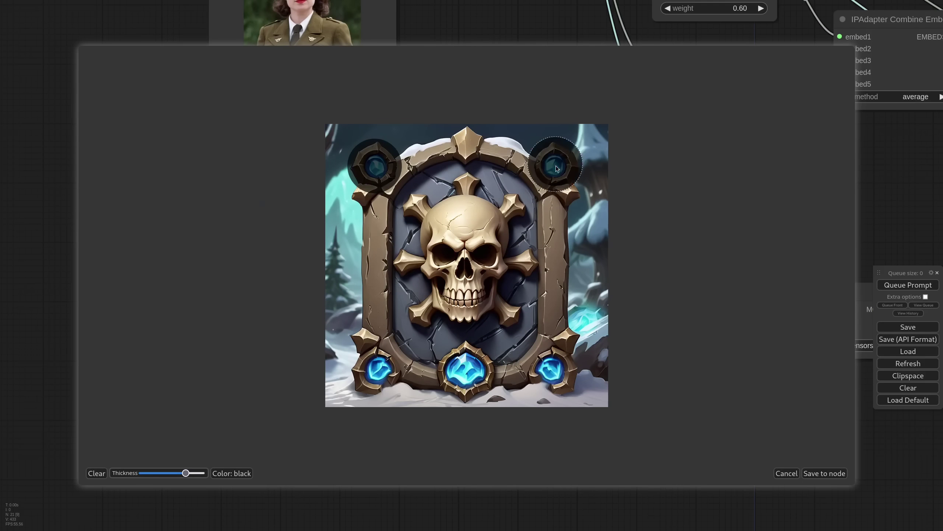
{"action": "left_click", "coordinate": [554, 371]}
{"action": "left_click", "coordinate": [375, 371]}
{"action": "left_click", "coordinate": [816, 472]}
Generate a new image using the masked skull shield reference
{"action": "left_click_drag", "start_coordinate": [850, 229], "coordinate": [293, 244]}
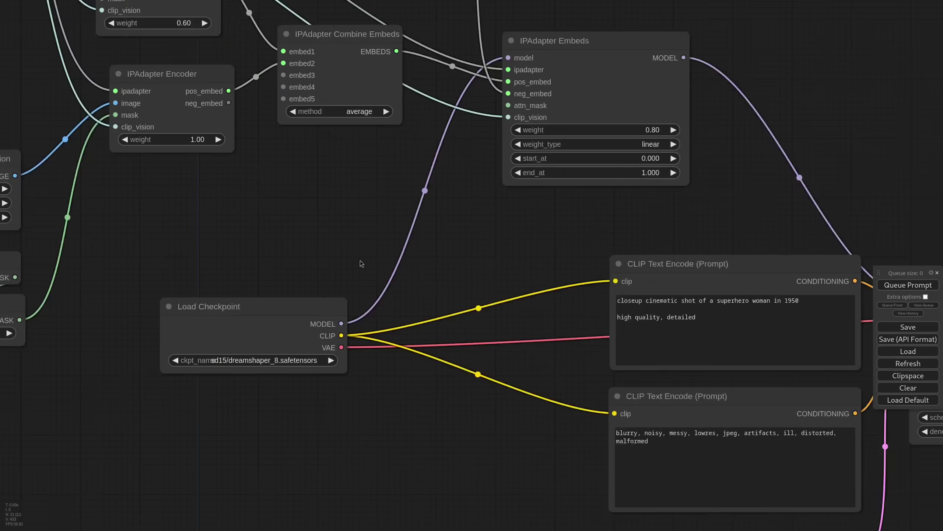
{"action": "scroll", "coordinate": [385, 259], "scroll_direction": "down", "scroll_amount": 3}
{"action": "left_click", "coordinate": [895, 288]}
{"action": "left_click_drag", "start_coordinate": [850, 472], "coordinate": [423, 356]}
Switch the checkpoint to realisticVisionV51_v51VAE.safetensors and generate the image
{"action": "scroll", "coordinate": [403, 292], "scroll_direction": "down", "scroll_amount": 1}
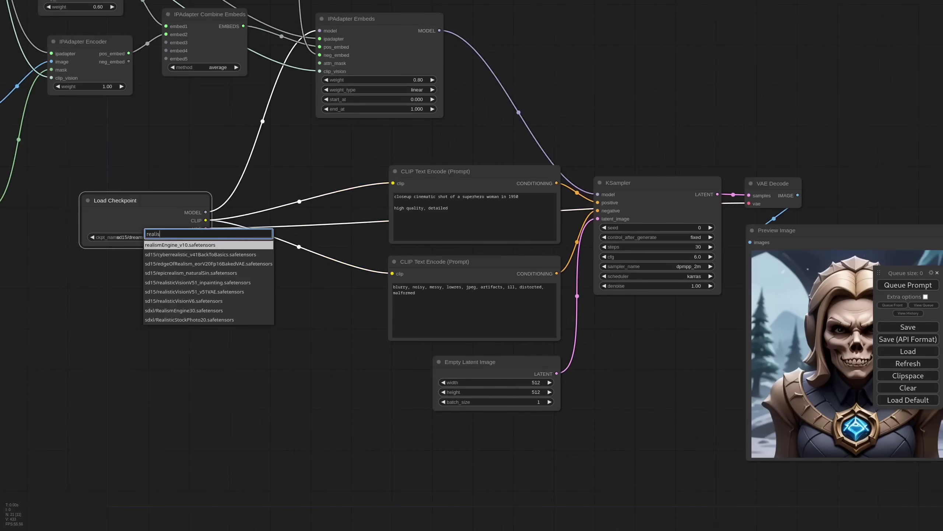
{"action": "left_click", "coordinate": [137, 239]}
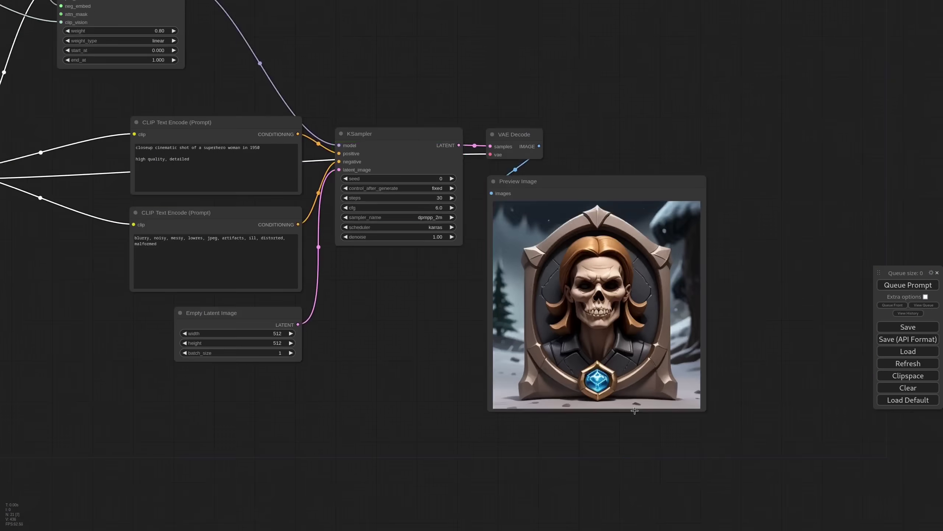
{"action": "scroll", "coordinate": [632, 349], "scroll_direction": "up", "scroll_amount": 4}
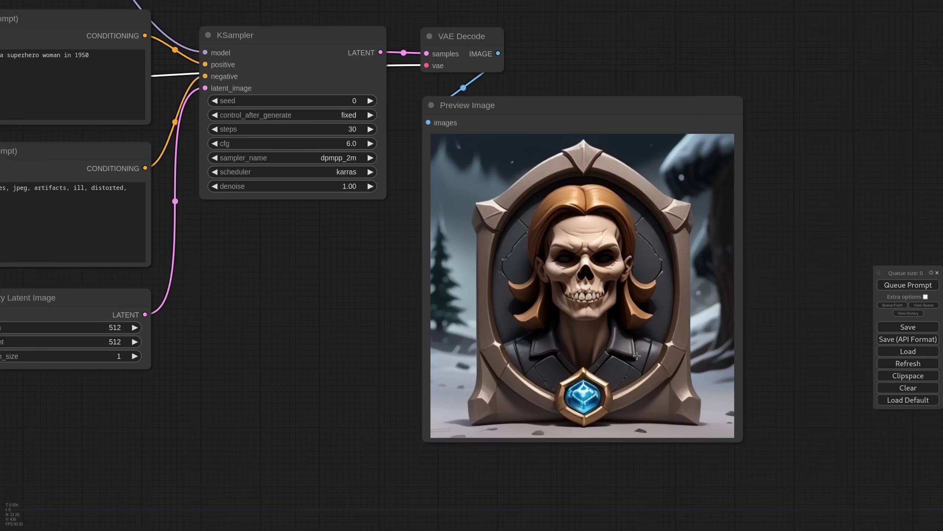
{"action": "scroll", "coordinate": [637, 355], "scroll_direction": "down", "scroll_amount": 5}
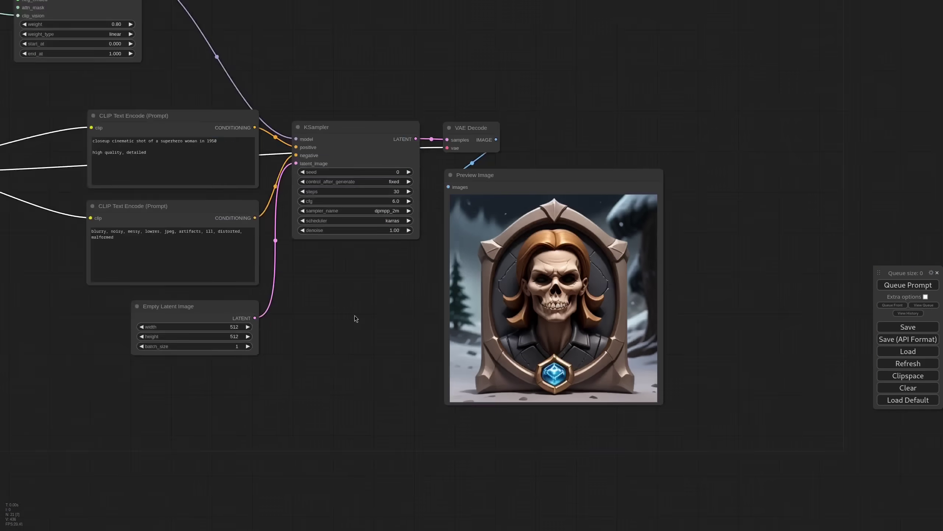
Change the IPAdapter Combine Embeds method to concat and generate the image
{"action": "scroll", "coordinate": [417, 239], "scroll_direction": "up", "scroll_amount": 4}
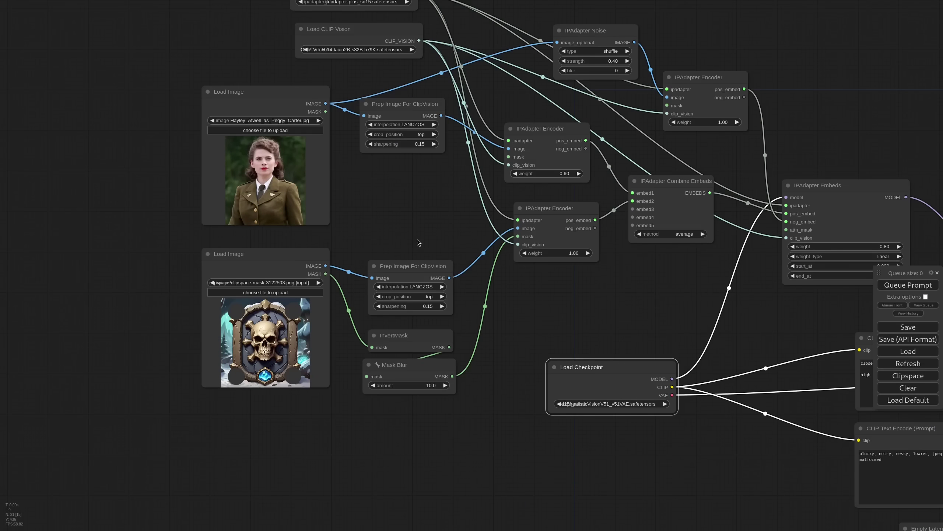
{"action": "left_click_drag", "start_coordinate": [619, 267], "coordinate": [340, 274]}
{"action": "scroll", "coordinate": [436, 232], "scroll_direction": "up", "scroll_amount": 4}
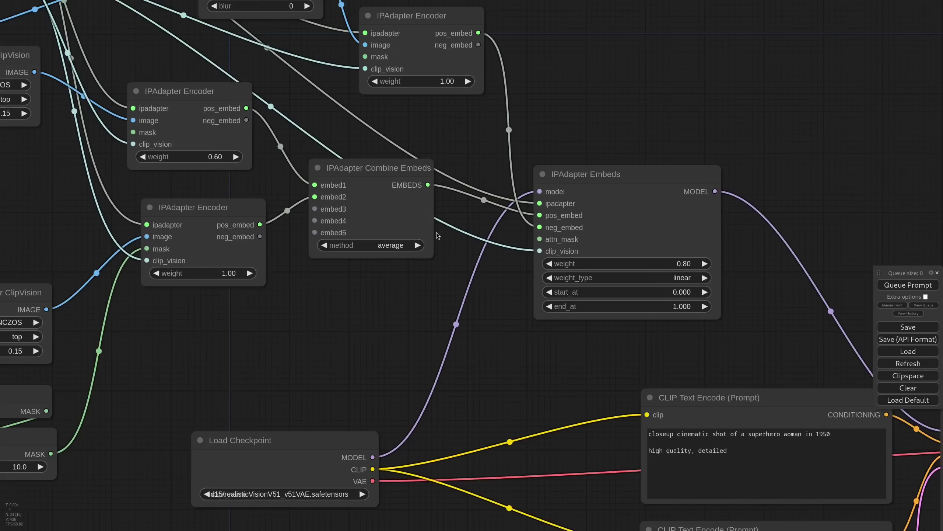
{"action": "left_click", "coordinate": [390, 243]}
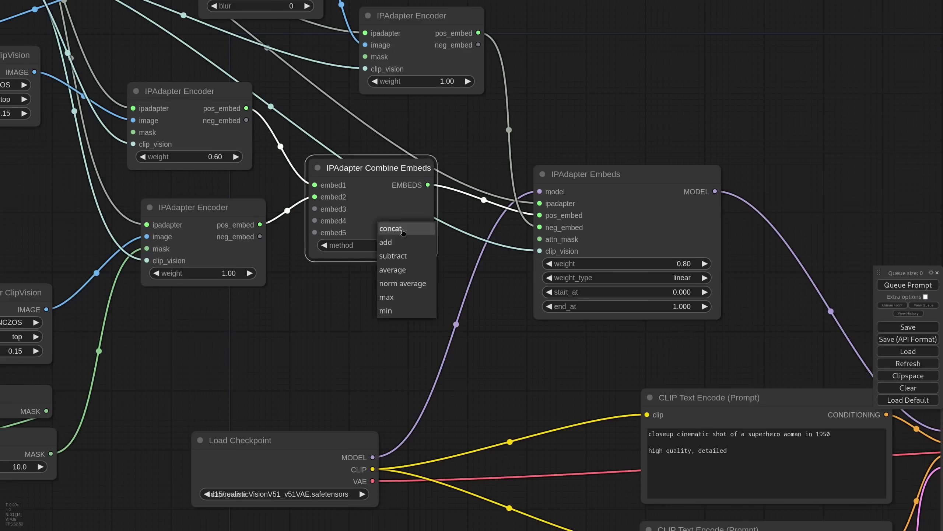
{"action": "left_click", "coordinate": [392, 229]}
{"action": "scroll", "coordinate": [391, 318], "scroll_direction": "down", "scroll_amount": 10}
{"action": "left_click", "coordinate": [912, 286]}
{"action": "left_click_drag", "start_coordinate": [838, 507], "coordinate": [739, 417]}
{"action": "scroll", "coordinate": [709, 405], "scroll_direction": "up", "scroll_amount": 4}
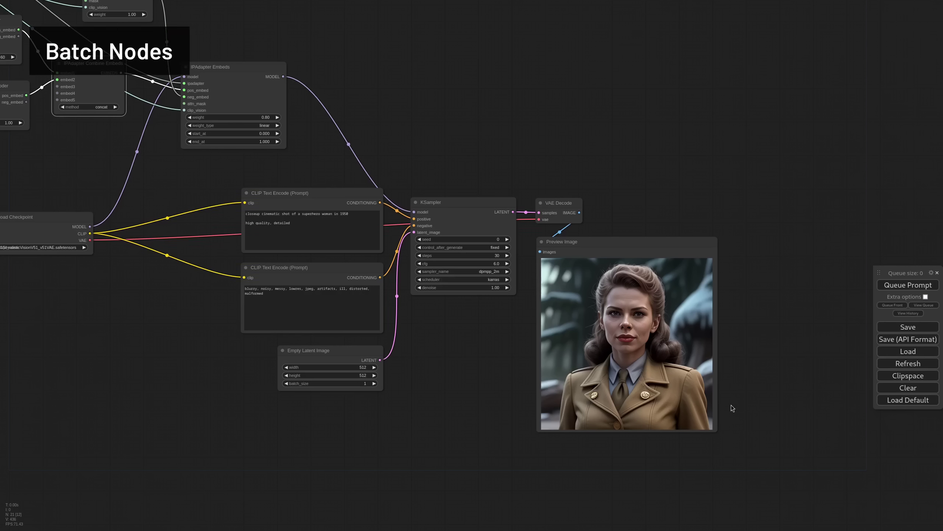
Delete the reference image, IPAdapter and mask nodes, keeping only the basic text-to-image workflow
{"action": "scroll", "coordinate": [731, 404], "scroll_direction": "down", "scroll_amount": 6}
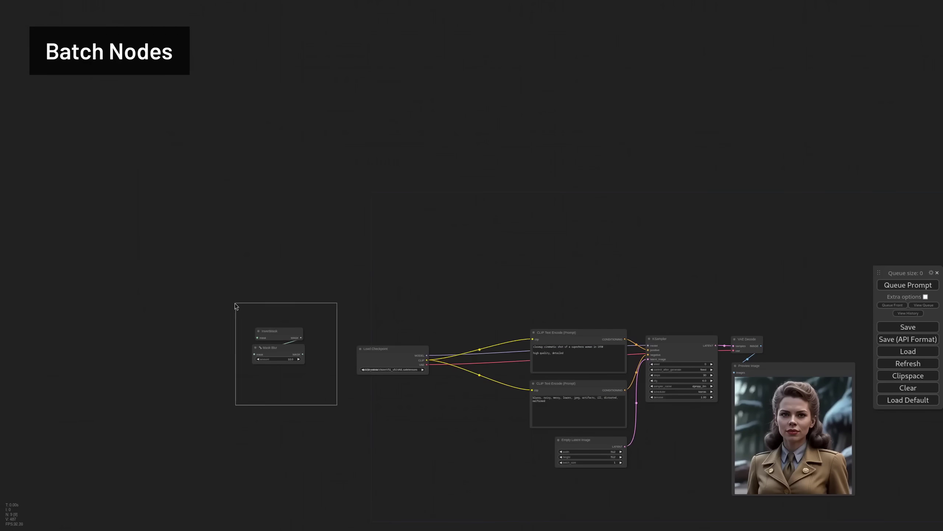
{"action": "left_click_drag", "start_coordinate": [337, 404], "coordinate": [235, 303]}
{"action": "key", "text": "Delete"}
Add an IPAdapter Batch (Adv.) node in the empty area above the prompt and KSampler nodes
{"action": "scroll", "coordinate": [674, 433], "scroll_direction": "up", "scroll_amount": 5}
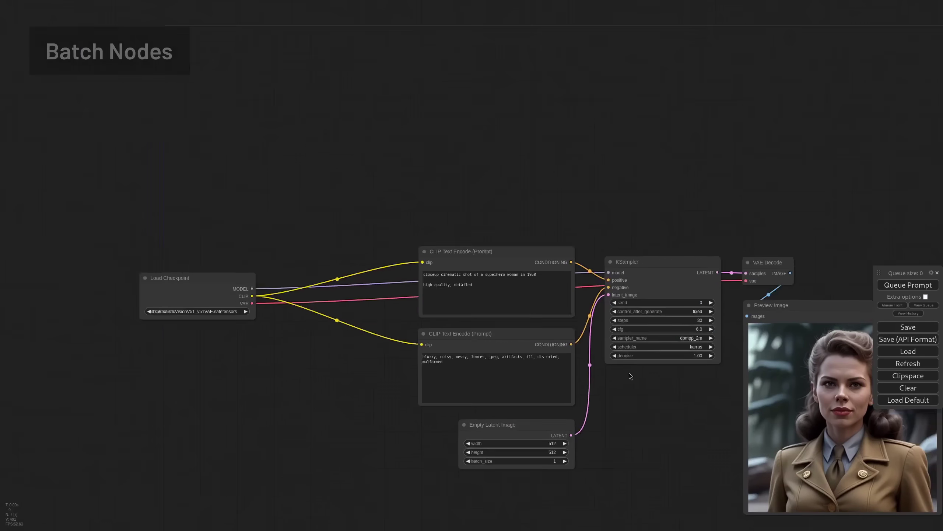
{"action": "left_click_drag", "start_coordinate": [687, 417], "coordinate": [581, 341]}
{"action": "scroll", "coordinate": [729, 363], "scroll_direction": "up", "scroll_amount": 3}
{"action": "left_click_drag", "start_coordinate": [518, 110], "coordinate": [548, 304]}
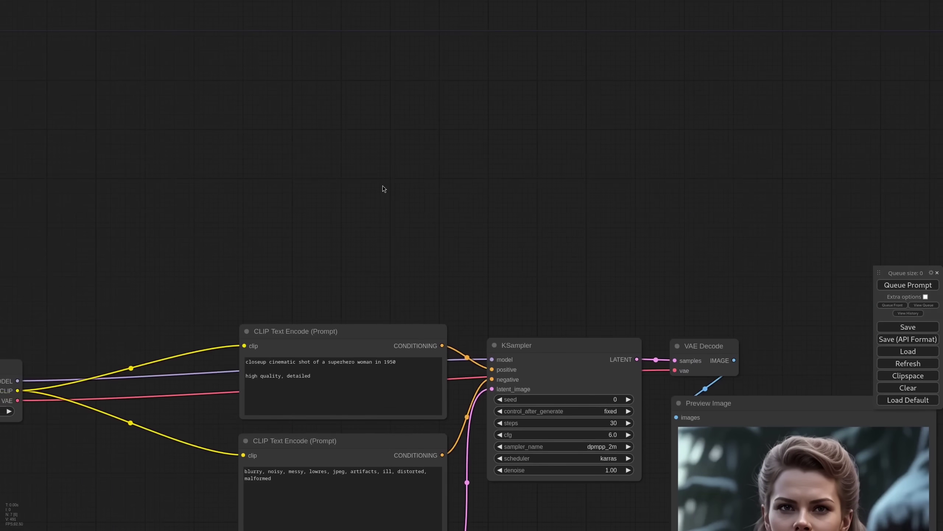
{"action": "double_click", "coordinate": [383, 185]}
{"action": "type", "text": "ipadapter"}
{"action": "left_click", "coordinate": [423, 216]}
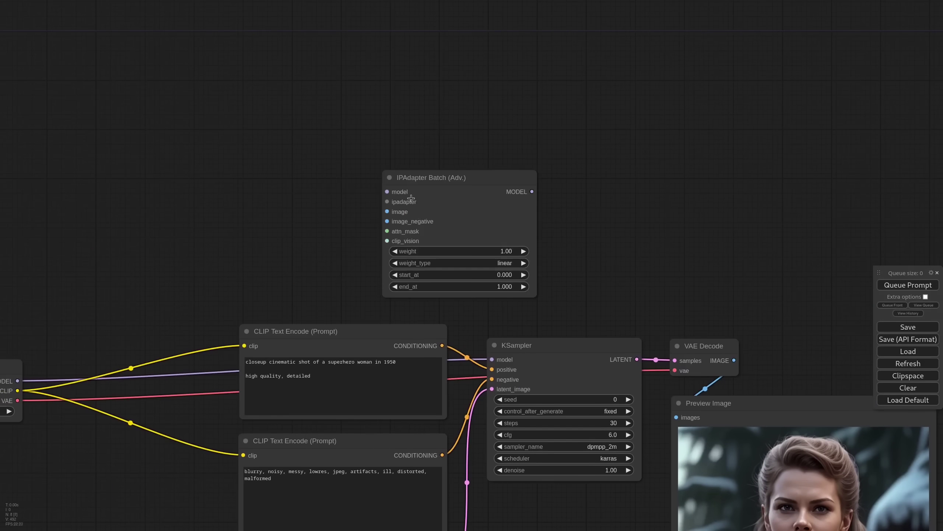
{"action": "scroll", "coordinate": [424, 218], "scroll_direction": "up", "scroll_amount": 2}
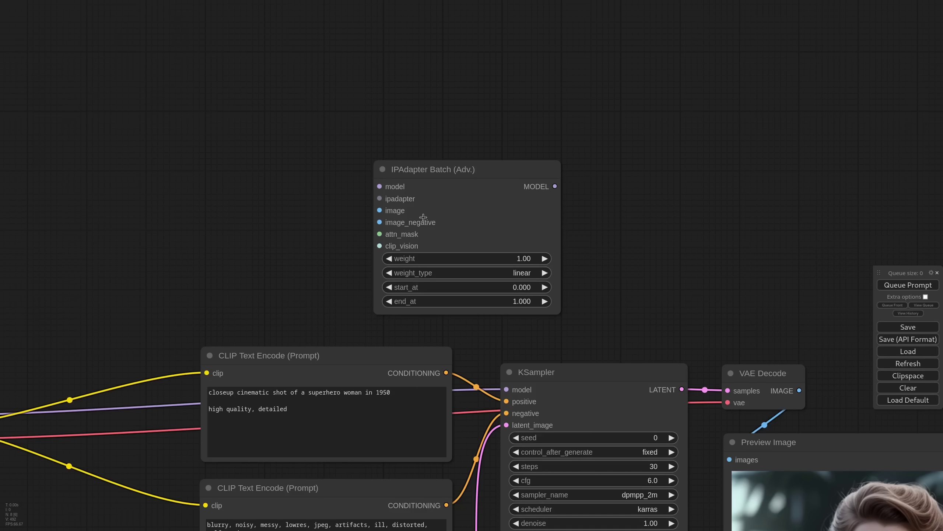
{"action": "scroll", "coordinate": [424, 217], "scroll_direction": "down", "scroll_amount": 2}
Add a Load Image node beside the IPAdapter Batch node and load comicbook_girl.jpg in it
{"action": "left_click_drag", "start_coordinate": [327, 168], "coordinate": [571, 252]}
{"action": "double_click", "coordinate": [324, 192]}
{"action": "type", "text": "load image"}
{"action": "key", "text": "Return"}
{"action": "left_click_drag", "start_coordinate": [389, 185], "coordinate": [330, 85]}
{"action": "left_click", "coordinate": [362, 163]}
{"action": "left_click", "coordinate": [371, 168]}
Duplicate the Load Image node, place the copy below the original and load cyberpunk-2077.jpg in it
{"action": "key", "text": "ctrl+c"}
{"action": "key", "text": "ctrl+v"}
{"action": "left_click_drag", "start_coordinate": [346, 294], "coordinate": [335, 260]}
{"action": "left_click", "coordinate": [364, 295]}
Add a Batch Images node, feed both loaded images into it and connect its output to the IPAdapter Batch image input
{"action": "double_click", "coordinate": [440, 233]}
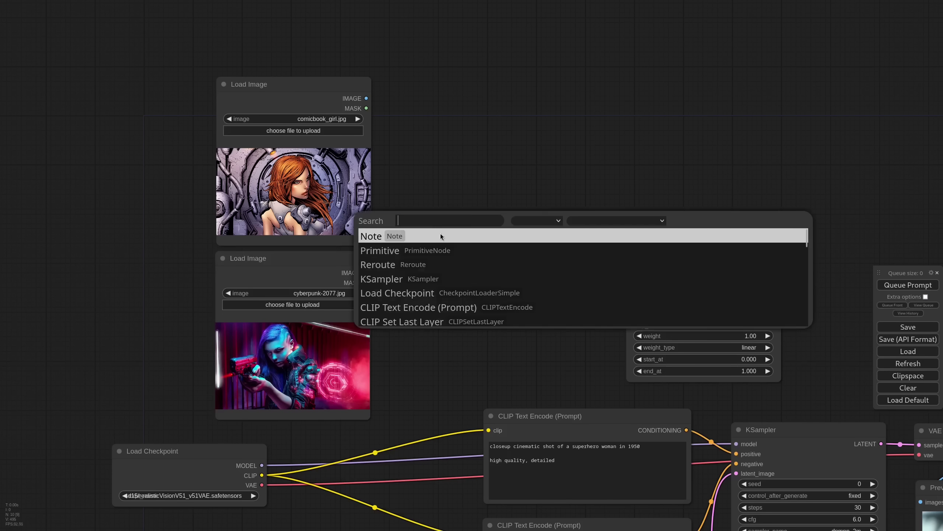
{"action": "type", "text": "imagebatch"}
{"action": "key", "text": "Return"}
{"action": "left_click_drag", "start_coordinate": [472, 229], "coordinate": [454, 222]}
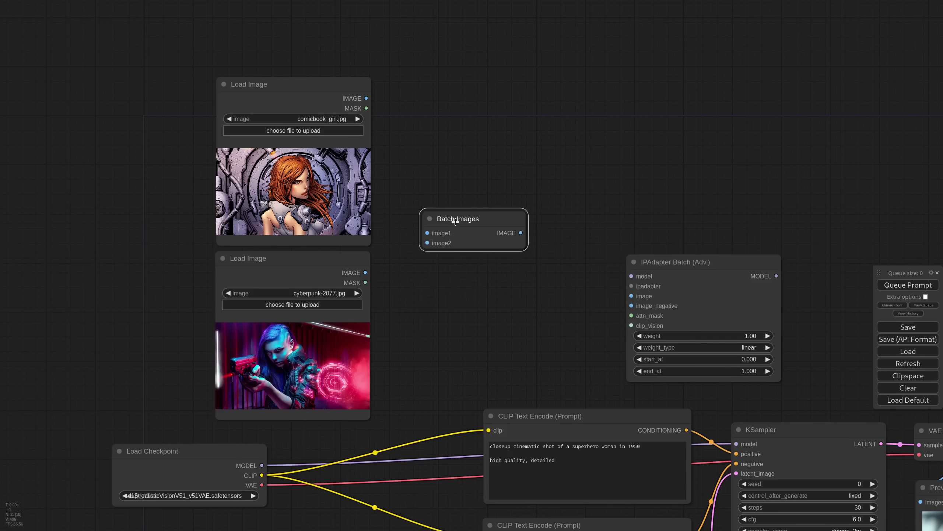
{"action": "left_click_drag", "start_coordinate": [367, 98], "coordinate": [427, 232]}
{"action": "left_click_drag", "start_coordinate": [366, 273], "coordinate": [428, 243]}
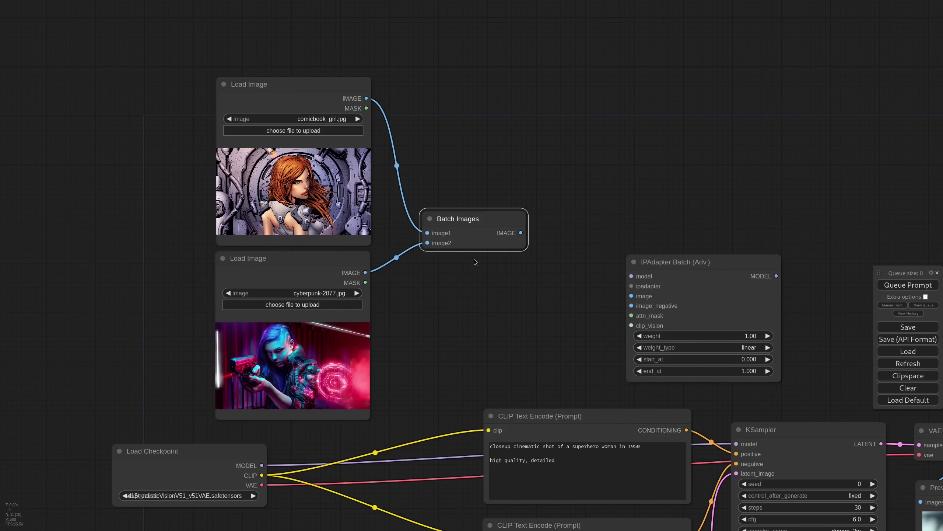
{"action": "left_click_drag", "start_coordinate": [521, 232], "coordinate": [636, 294]}
Add an IPAdapter Unified Loader above the IPAdapter Batch node with the STANDARD (medium strength) preset
{"action": "double_click", "coordinate": [619, 192]}
{"action": "type", "text": "unified"}
{"action": "key", "text": "Return"}
{"action": "left_click_drag", "start_coordinate": [702, 193], "coordinate": [678, 186]}
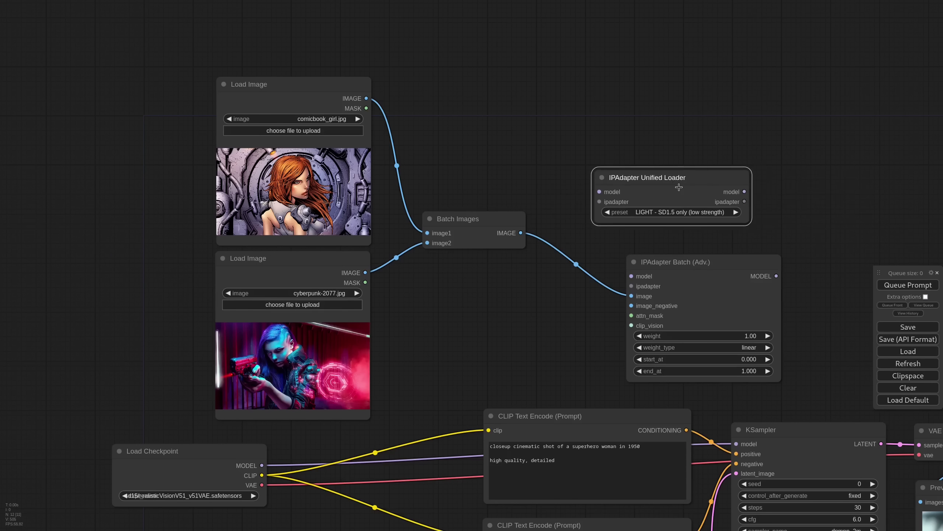
{"action": "left_click", "coordinate": [666, 219]}
{"action": "left_click", "coordinate": [702, 218]}
Wire the checkpoint model through the Unified Loader and IPAdapter Batch node to the KSampler, including the loader's ipadapter link
{"action": "scroll", "coordinate": [665, 237], "scroll_direction": "down", "scroll_amount": 3}
{"action": "left_click_drag", "start_coordinate": [666, 237], "coordinate": [628, 226]}
{"action": "left_click_drag", "start_coordinate": [681, 381], "coordinate": [579, 192]}
{"action": "left_click_drag", "start_coordinate": [688, 192], "coordinate": [603, 262]}
{"action": "left_click_drag", "start_coordinate": [712, 255], "coordinate": [703, 384]}
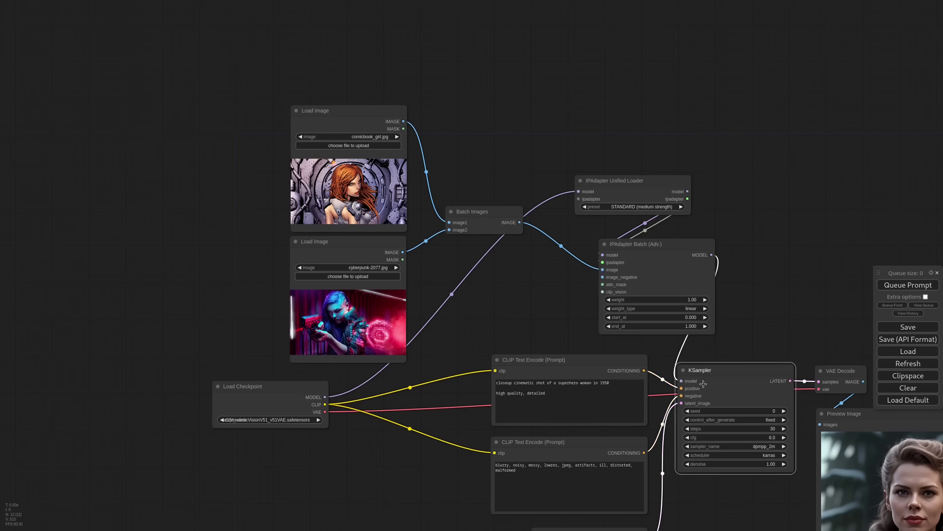
Set the Empty Latent Image batch size to 2 and generate the images
{"action": "left_click_drag", "start_coordinate": [701, 498], "coordinate": [668, 361]}
{"action": "scroll", "coordinate": [619, 438], "scroll_direction": "up", "scroll_amount": 4}
{"action": "left_click", "coordinate": [598, 430]}
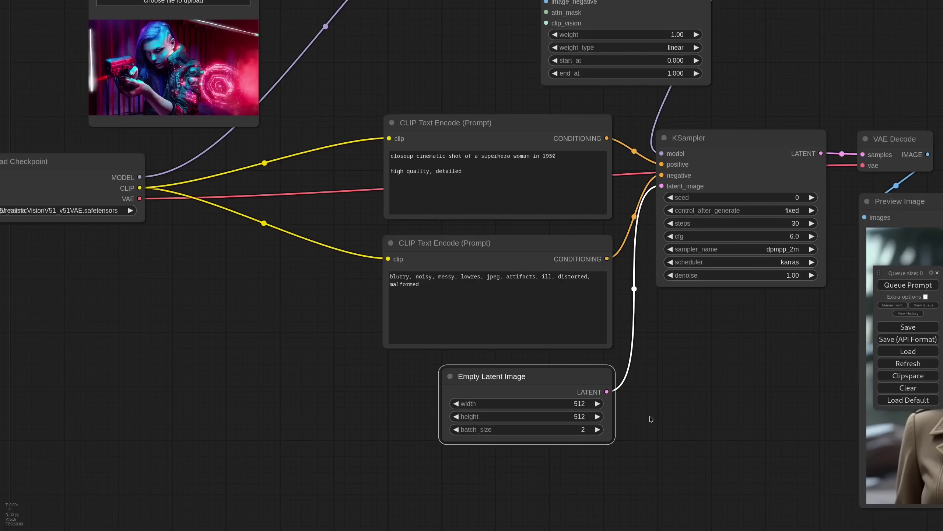
{"action": "scroll", "coordinate": [702, 401], "scroll_direction": "down", "scroll_amount": 5}
{"action": "left_click_drag", "start_coordinate": [734, 381], "coordinate": [487, 354]}
{"action": "key", "text": "ctrl+Return"}
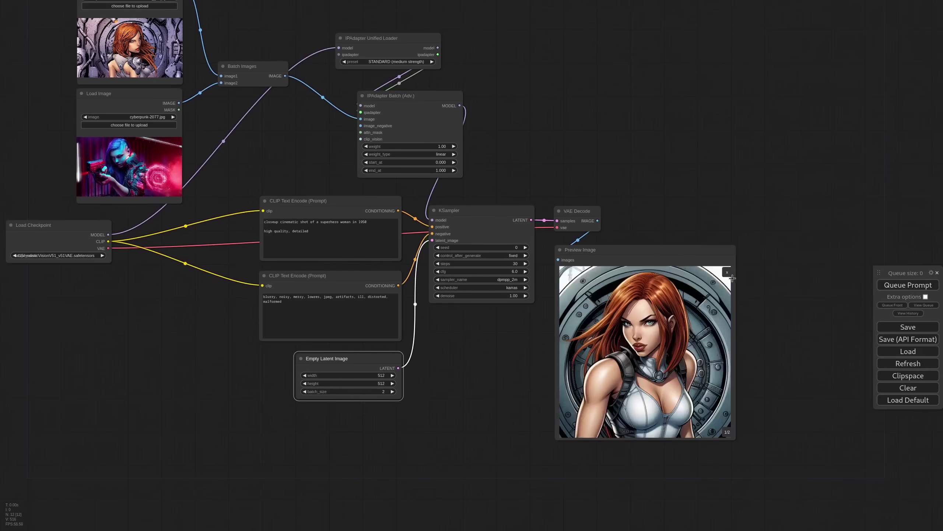
Return the preview to showing both generated images and widen the Preview Image node to fit them side by side
{"action": "left_click", "coordinate": [728, 273]}
{"action": "left_click_drag", "start_coordinate": [734, 438], "coordinate": [896, 438]}
{"action": "left_click_drag", "start_coordinate": [827, 470], "coordinate": [752, 468]}
{"action": "scroll", "coordinate": [743, 462], "scroll_direction": "up", "scroll_amount": 2}
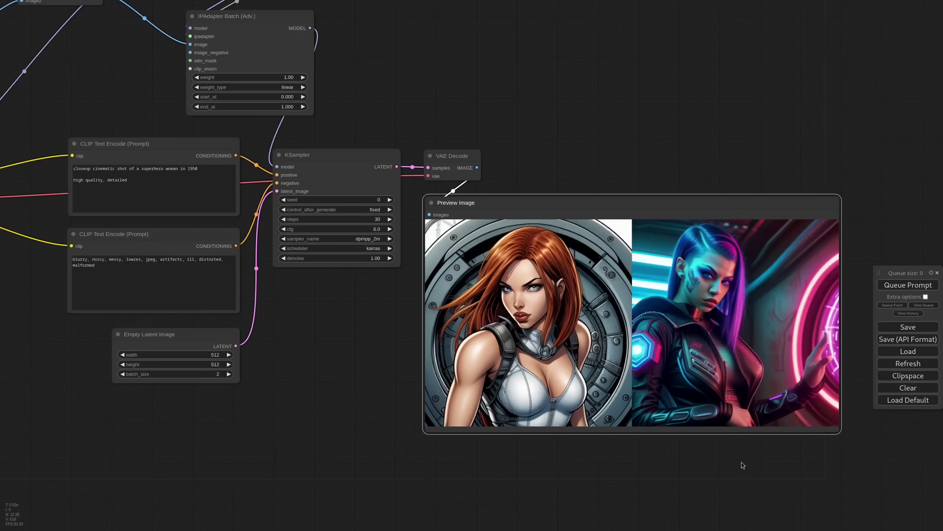
Change the positive prompt's description to "closeup cinematic shot of a cyberpunk woman" and generate the images
{"action": "scroll", "coordinate": [742, 461], "scroll_direction": "down", "scroll_amount": 4}
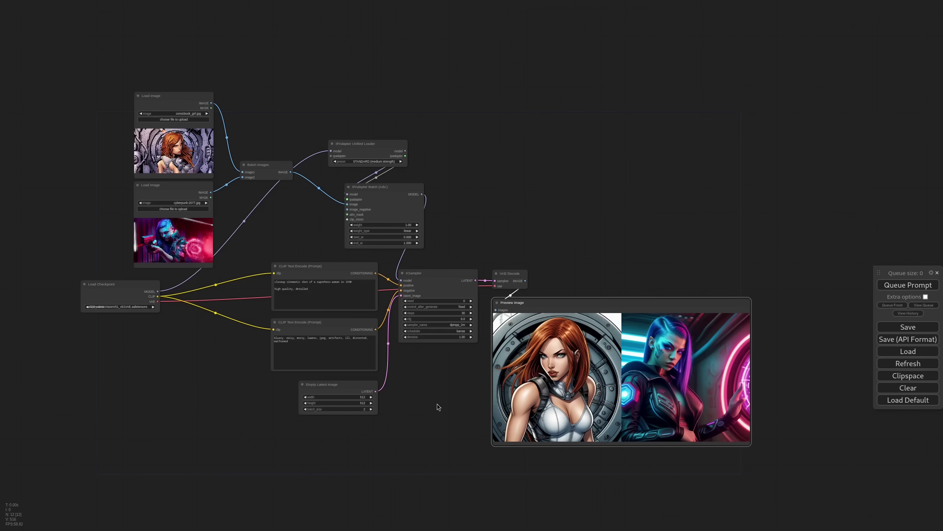
{"action": "scroll", "coordinate": [336, 294], "scroll_direction": "up", "scroll_amount": 10}
{"action": "left_click_drag", "start_coordinate": [313, 302], "coordinate": [366, 303]}
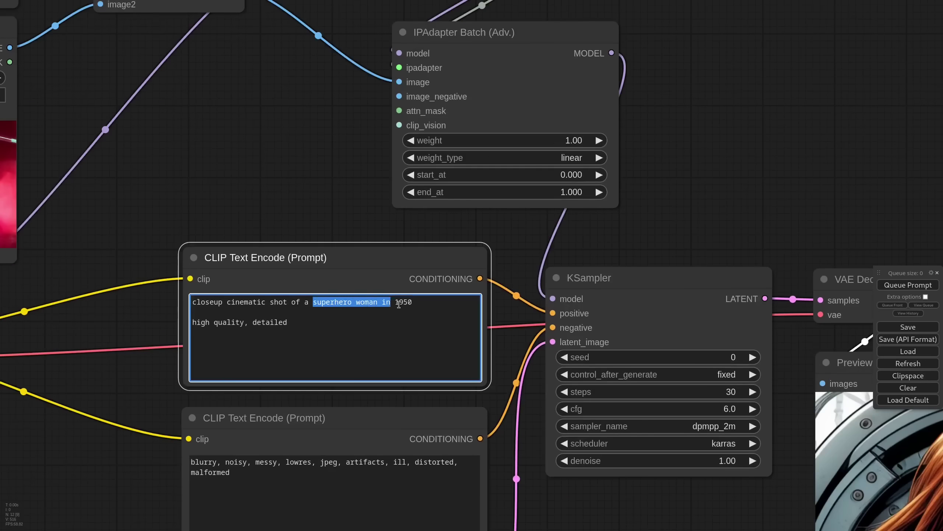
{"action": "type", "text": "cyberpunk wo"}
{"action": "key", "text": "ctrl+shift+Right"}
{"action": "key", "text": "ctrl+shift+Right"}
{"action": "key", "text": "BackSpace"}
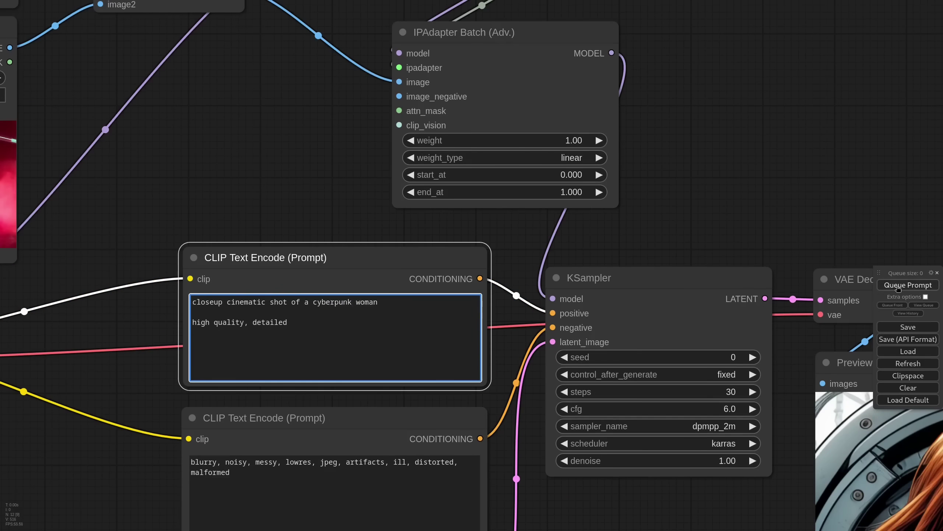
{"action": "scroll", "coordinate": [817, 238], "scroll_direction": "down", "scroll_amount": 7}
{"action": "left_click_drag", "start_coordinate": [817, 238], "coordinate": [392, 156]}
{"action": "scroll", "coordinate": [565, 367], "scroll_direction": "up", "scroll_amount": 2}
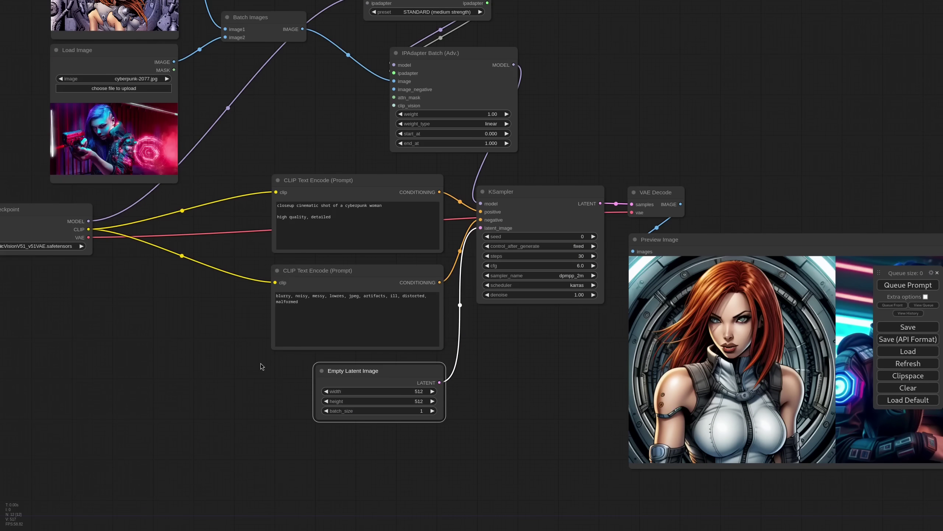
Delete the IPAdapter Batch (Adv.) node from the workflow
{"action": "left_click_drag", "start_coordinate": [312, 94], "coordinate": [370, 260]}
{"action": "left_click", "coordinate": [501, 223]}
{"action": "key", "text": "Delete"}
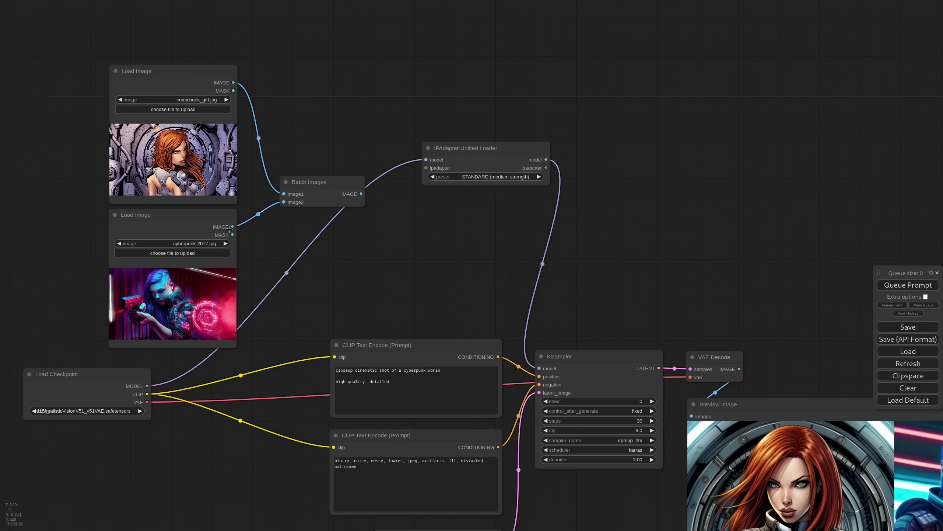
Delete the cyberpunk Load Image node and the Batch Images node, and move the remaining Load Image node toward the IPAdapter Unified Loader
{"action": "left_click", "coordinate": [211, 221]}
{"action": "key", "text": "Delete"}
{"action": "left_click", "coordinate": [310, 184]}
{"action": "key", "text": "Delete"}
{"action": "left_click_drag", "start_coordinate": [187, 71], "coordinate": [300, 142]}
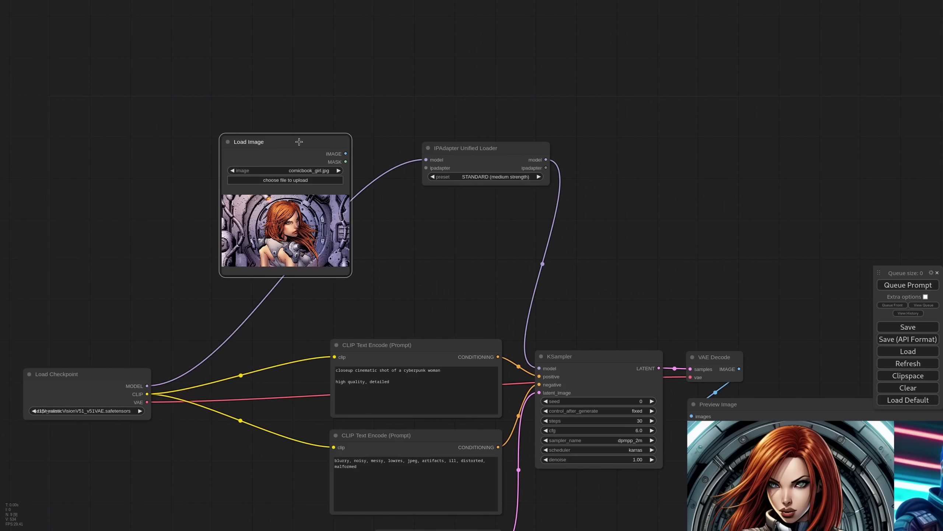
Add an IPAdapter node, wire it to the Unified Loader's model and ipadapter outputs, and feed its model output to the KSampler
{"action": "double_click", "coordinate": [511, 246]}
{"action": "type", "text": "ipadapter"}
{"action": "key", "text": "Return"}
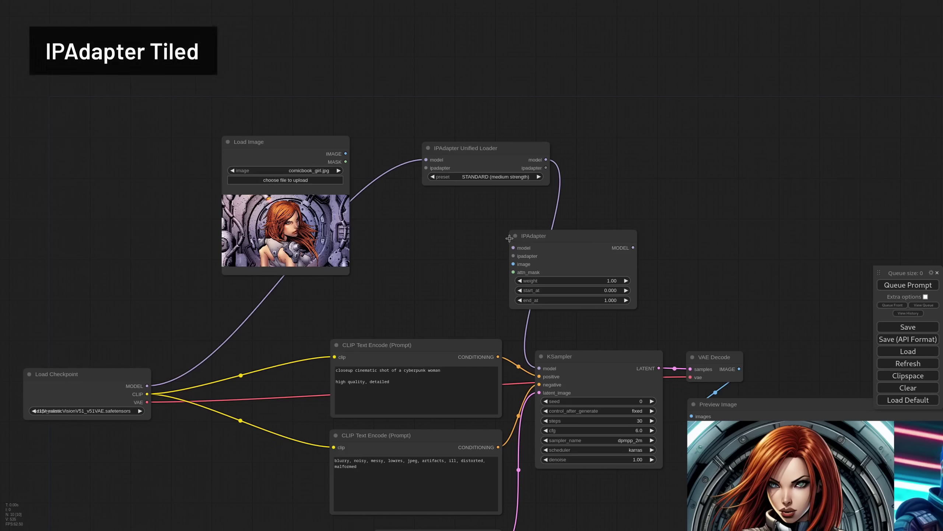
{"action": "left_click", "coordinate": [558, 237]}
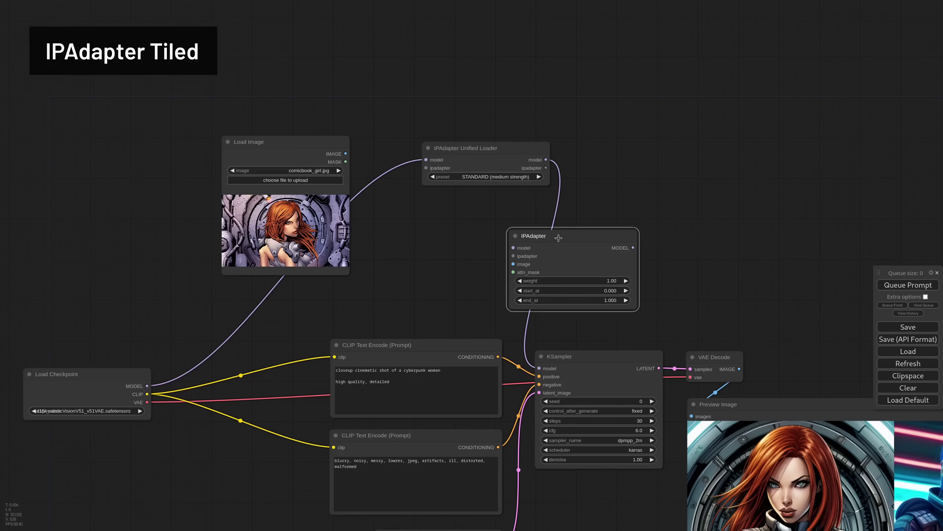
{"action": "left_click_drag", "start_coordinate": [546, 160], "coordinate": [514, 256]}
{"action": "left_click_drag", "start_coordinate": [633, 248], "coordinate": [540, 368]}
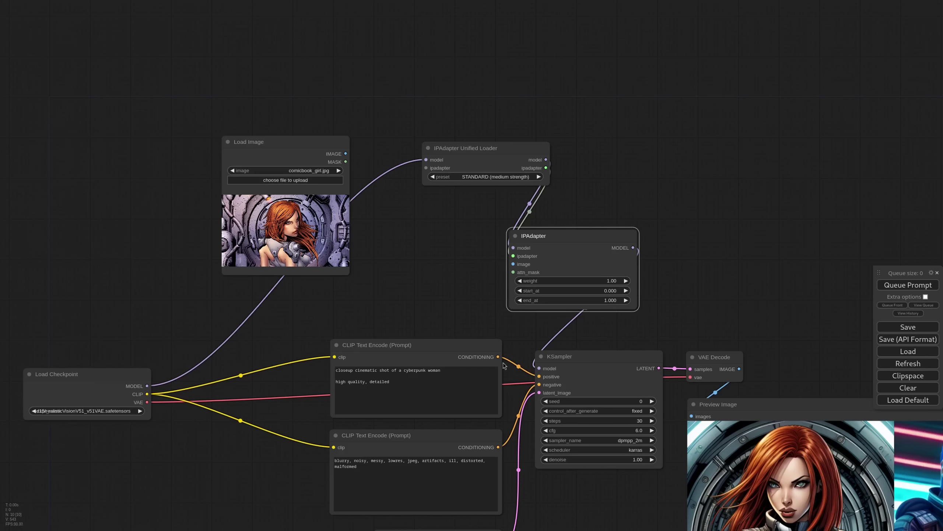
Load girl_sitting.png as the reference, connect it to the IPAdapter image input, and tidy the Load Image and Unified Loader nodes
{"action": "left_click", "coordinate": [302, 171]}
{"action": "left_click", "coordinate": [327, 186]}
{"action": "left_click_drag", "start_coordinate": [260, 142], "coordinate": [355, 199]}
{"action": "left_click_drag", "start_coordinate": [440, 211], "coordinate": [514, 264]}
{"action": "left_click_drag", "start_coordinate": [520, 148], "coordinate": [458, 119]}
{"action": "left_click_drag", "start_coordinate": [434, 198], "coordinate": [465, 188]}
{"action": "scroll", "coordinate": [670, 359], "scroll_direction": "up", "scroll_amount": 3}
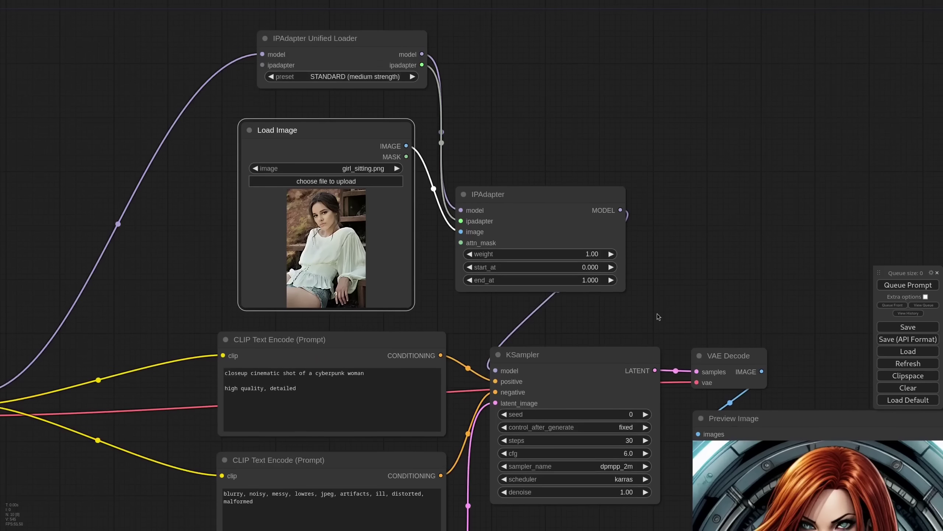
Change the positive prompt's description to "woman sitting on a bench in the park" and generate the image
{"action": "left_click_drag", "start_coordinate": [368, 374], "coordinate": [224, 373]}
{"action": "type", "text": "woman sitting on a bench in the park"}
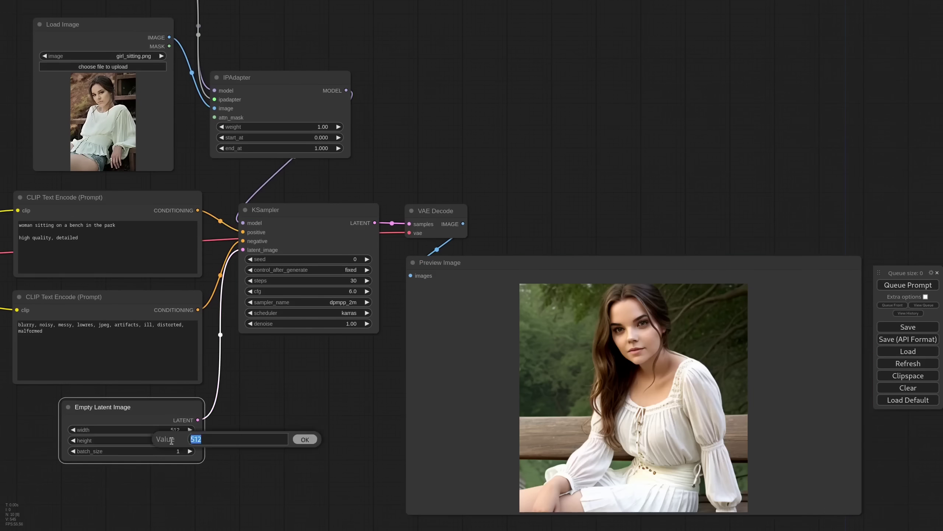
Set the latent height to 768 and the KSampler seed to 2, and narrow the Preview Image node to fit the portrait
{"action": "key", "text": "Return"}
{"action": "left_click_drag", "start_coordinate": [862, 513], "coordinate": [583, 515]}
{"action": "left_click_drag", "start_coordinate": [313, 382], "coordinate": [497, 382]}
{"action": "left_click", "coordinate": [453, 356]}
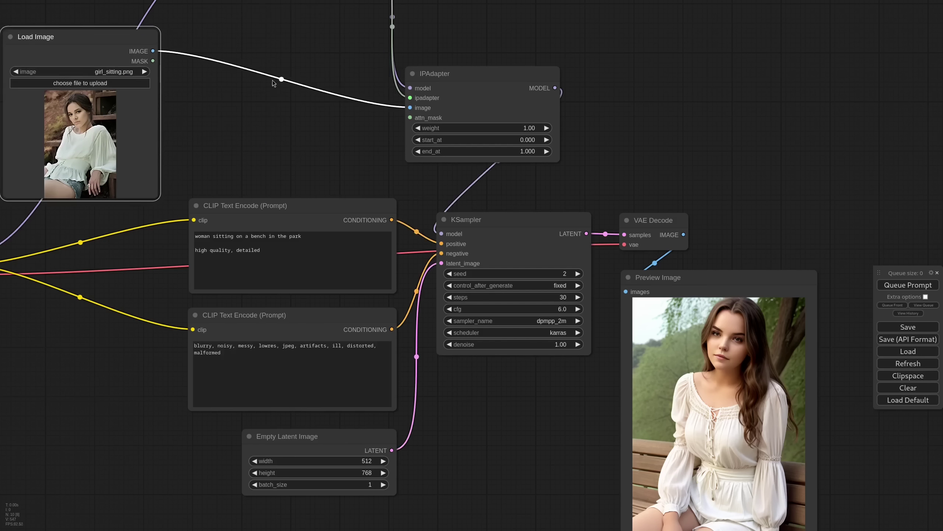
Insert a Prep Image For ClipVision node between the Load Image and IPAdapter nodes
{"action": "double_click", "coordinate": [208, 74]}
{"action": "type", "text": "prepim"}
{"action": "left_click", "coordinate": [310, 104]}
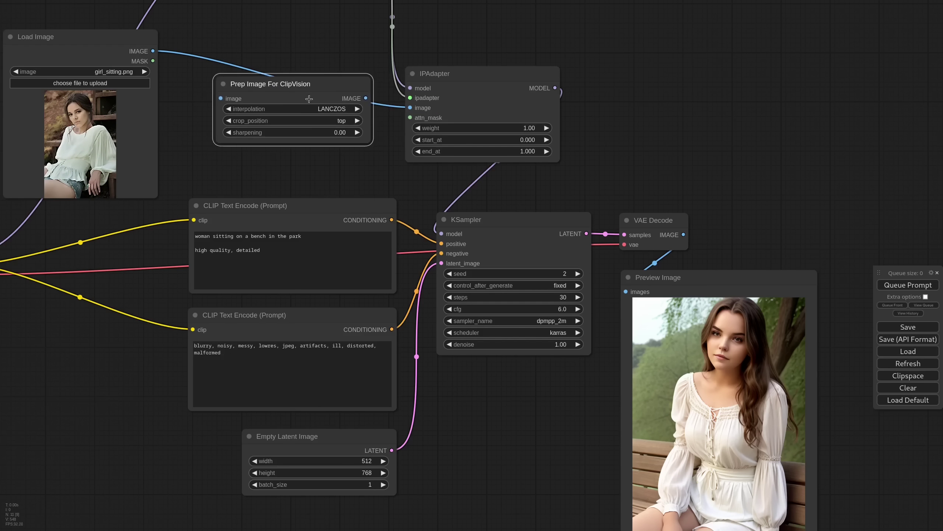
Generate the image with the prepared reference and an IPAdapter weight of 0.80
{"action": "left_click", "coordinate": [908, 285]}
{"action": "left_click_drag", "start_coordinate": [783, 200], "coordinate": [760, 177]}
{"action": "left_click_drag", "start_coordinate": [761, 177], "coordinate": [744, 145]}
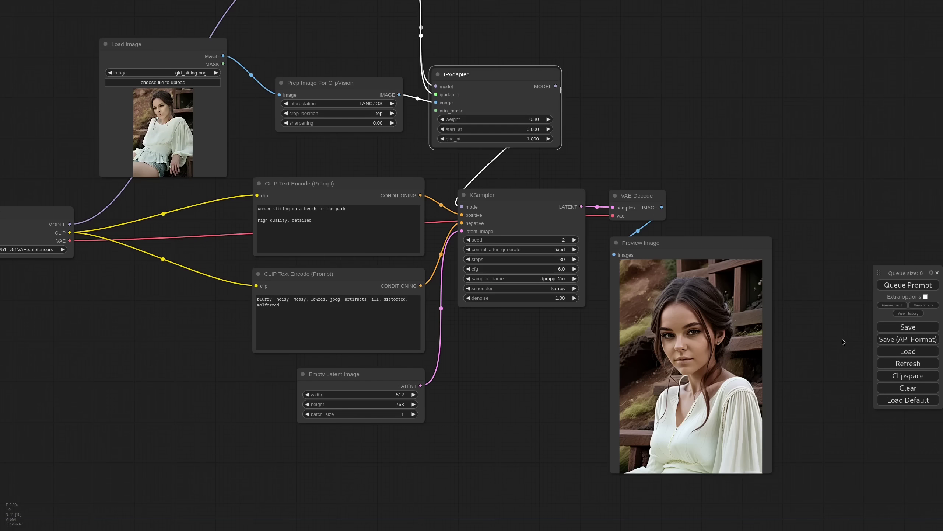
Set the Prep Image For ClipVision crop position to pad and generate the image
{"action": "left_click", "coordinate": [419, 109]}
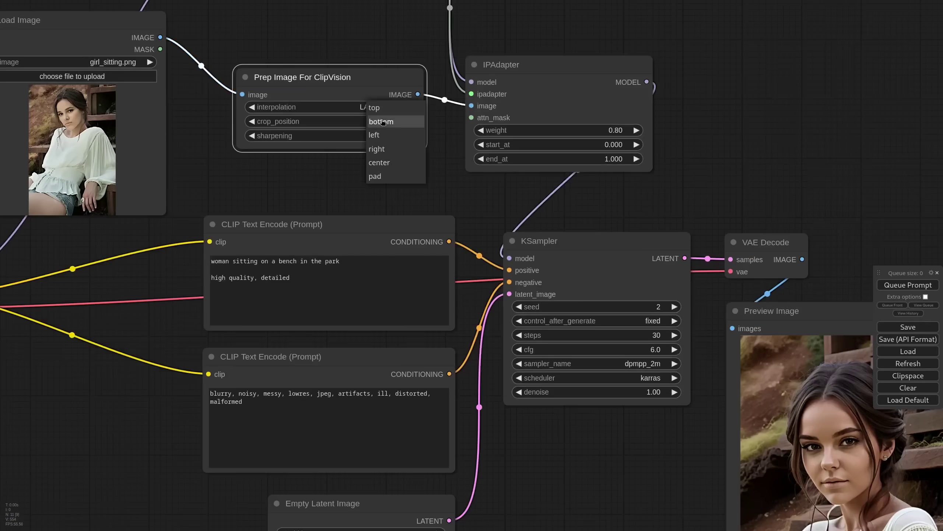
{"action": "left_click", "coordinate": [431, 177]}
{"action": "left_click", "coordinate": [907, 286]}
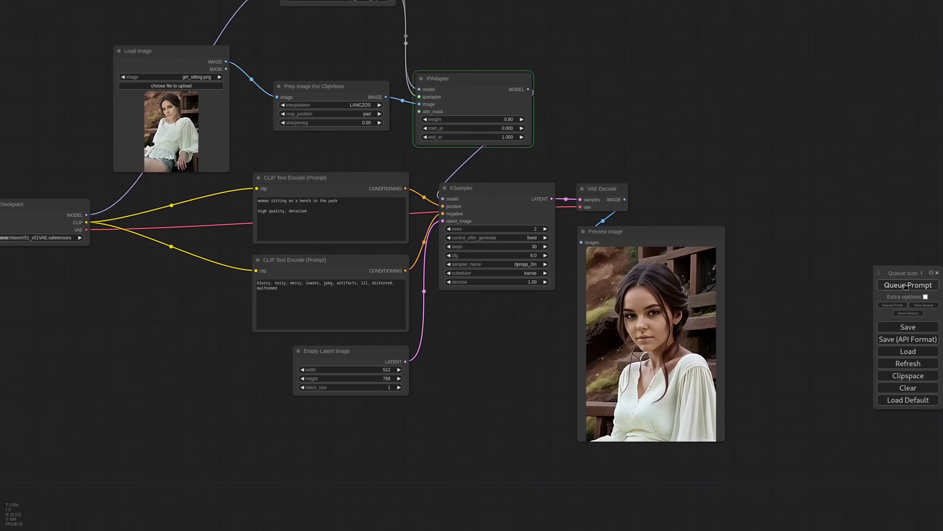
Check the padded reference image in a temporary Preview Image node and delete that node
{"action": "scroll", "coordinate": [284, 70], "scroll_direction": "up", "scroll_amount": 2}
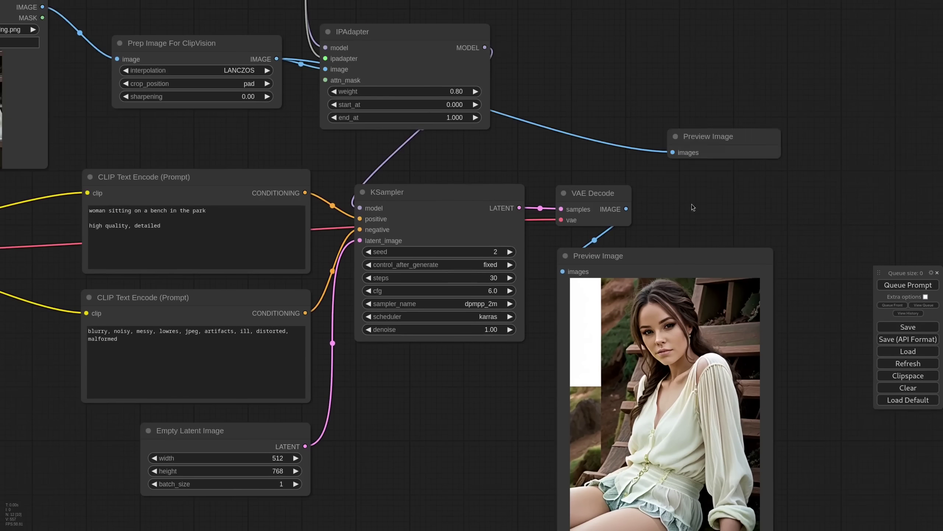
{"action": "left_click_drag", "start_coordinate": [673, 146], "coordinate": [719, 100]}
{"action": "left_click_drag", "start_coordinate": [834, 299], "coordinate": [800, 252]}
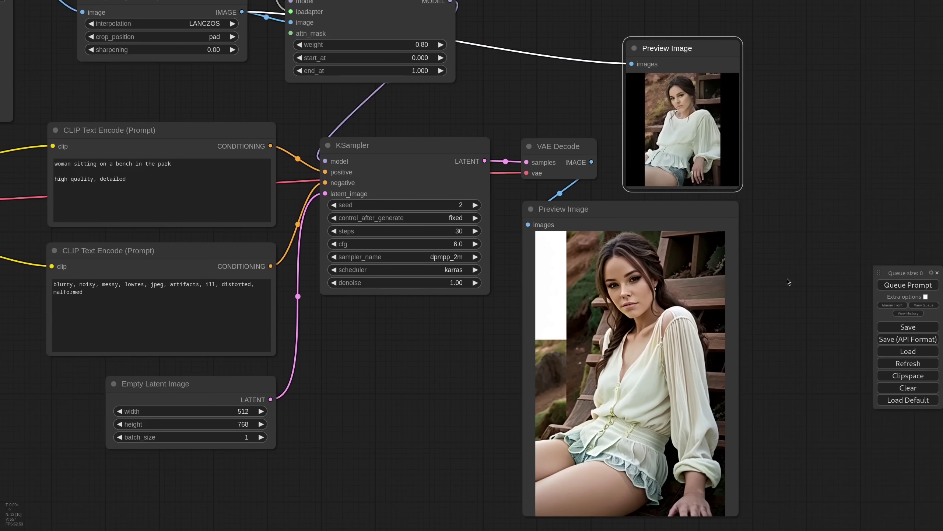
{"action": "key", "text": "Delete"}
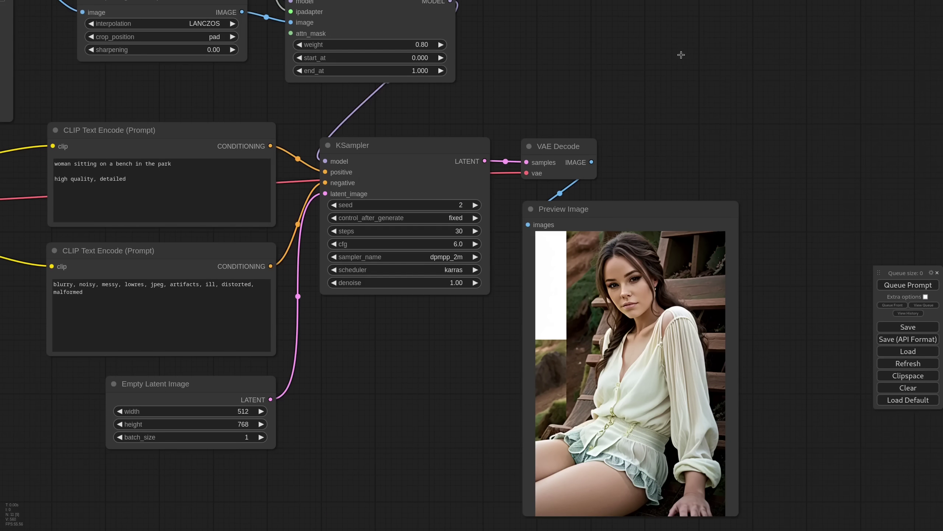
Add an IPAdapter Tiled node and place it beside the Unified Loader
{"action": "left_click_drag", "start_coordinate": [536, 120], "coordinate": [708, 308]}
{"action": "double_click", "coordinate": [577, 131]}
{"action": "type", "text": "ipadapter"}
{"action": "scroll", "coordinate": [577, 131], "scroll_direction": "down", "scroll_amount": 5}
{"action": "type", "text": "tiled"}
{"action": "key", "text": "Return"}
{"action": "left_click_drag", "start_coordinate": [634, 128], "coordinate": [565, 81]}
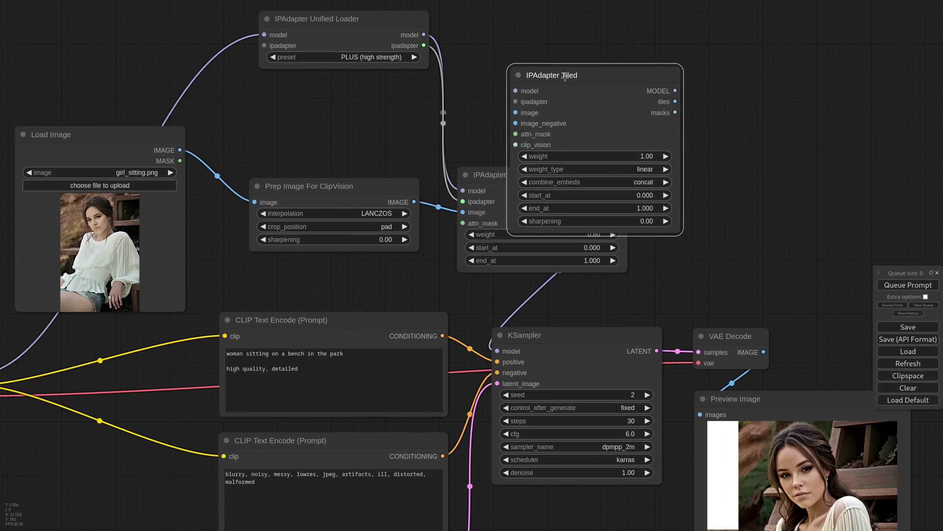
Wire the IPAdapter Tiled node to the Unified Loader, the prepared image and the KSampler, and set its weight to 0.8
{"action": "left_click_drag", "start_coordinate": [424, 34], "coordinate": [537, 93]}
{"action": "left_click_drag", "start_coordinate": [424, 45], "coordinate": [552, 102]}
{"action": "left_click_drag", "start_coordinate": [463, 213], "coordinate": [518, 112]}
{"action": "left_click_drag", "start_coordinate": [674, 91], "coordinate": [498, 351]}
{"action": "left_click", "coordinate": [609, 157]}
{"action": "type", "text": "0.8"}
{"action": "key", "text": "Return"}
Delete the old IPAdapter node and move the IPAdapter Tiled node into its place
{"action": "left_click", "coordinate": [480, 177]}
{"action": "key", "text": "Delete"}
{"action": "left_click_drag", "start_coordinate": [534, 153], "coordinate": [518, 197]}
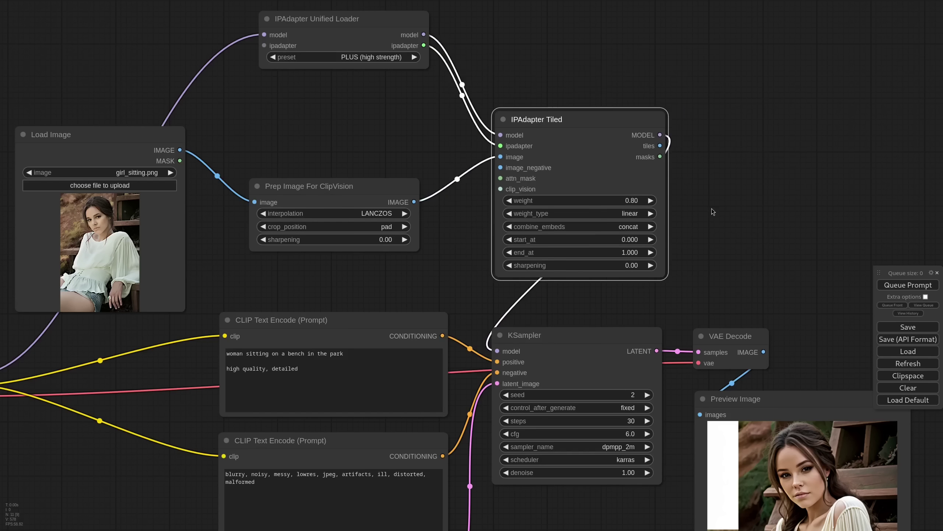
Replace the Prep Image For ClipVision node with a direct link from Load Image to IPAdapter Tiled, and generate the image
{"action": "left_click_drag", "start_coordinate": [180, 150], "coordinate": [500, 157]}
{"action": "left_click", "coordinate": [308, 186]}
{"action": "key", "text": "Delete"}
{"action": "left_click_drag", "start_coordinate": [100, 136], "coordinate": [338, 114]}
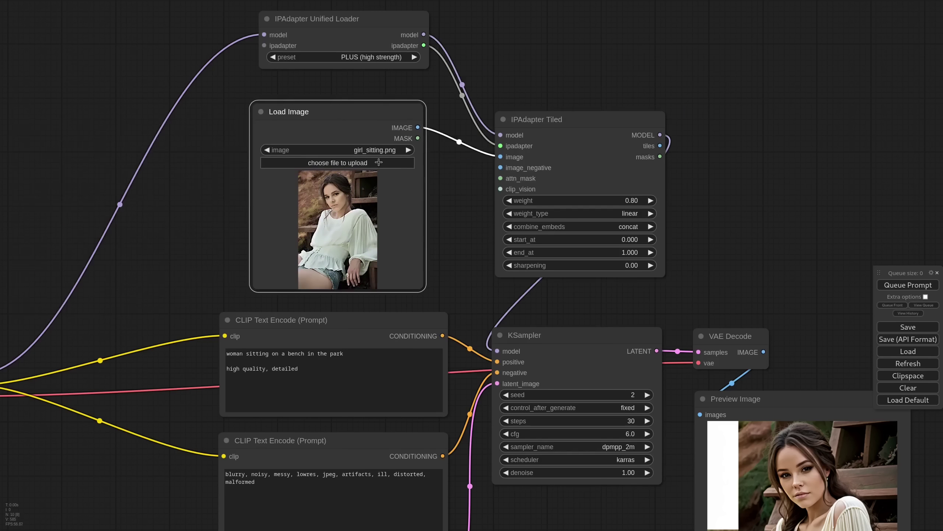
{"action": "key", "text": "ctrl+Return"}
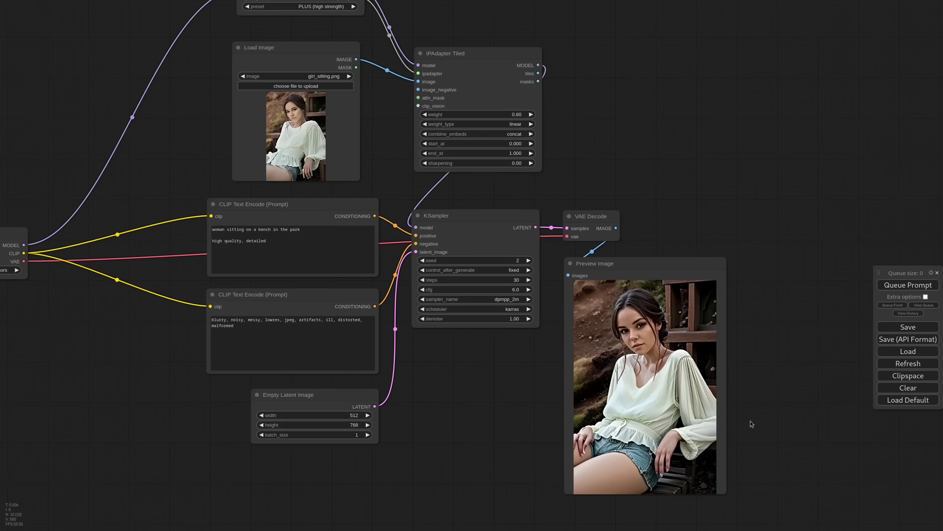
{"action": "left_click_drag", "start_coordinate": [752, 392], "coordinate": [748, 379]}
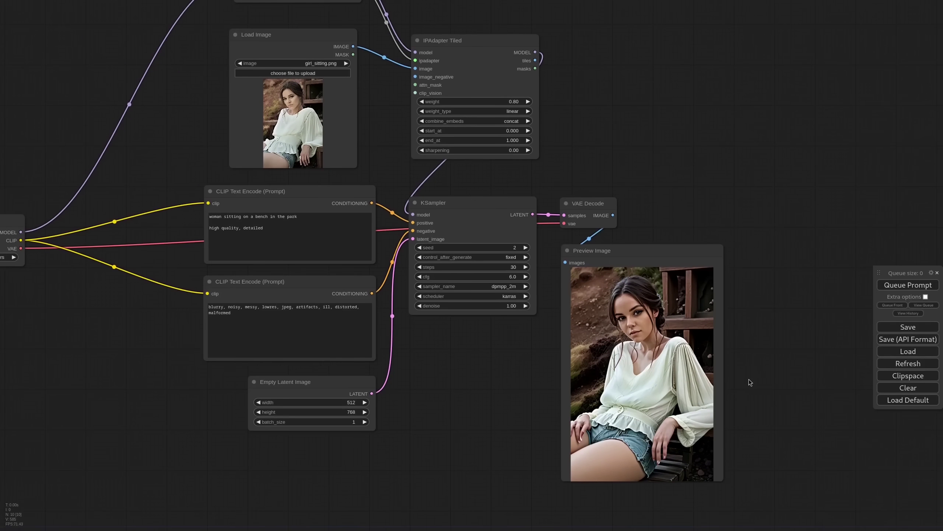
Move the Load Image node below the KSampler and attach a Preview Image node to the tiles output of IPAdapter Tiled
{"action": "left_click_drag", "start_coordinate": [276, 38], "coordinate": [461, 335]}
{"action": "scroll", "coordinate": [667, 405], "scroll_direction": "up", "scroll_amount": 5}
{"action": "scroll", "coordinate": [785, 369], "scroll_direction": "down", "scroll_amount": 1}
{"action": "left_click_drag", "start_coordinate": [785, 368], "coordinate": [745, 395]}
{"action": "scroll", "coordinate": [793, 290], "scroll_direction": "down", "scroll_amount": 5}
{"action": "left_click_drag", "start_coordinate": [566, 124], "coordinate": [632, 105]}
{"action": "left_click", "coordinate": [649, 122]}
Add a Mask Preview node, connect it to the masks output of IPAdapter Tiled, and run the workflow
{"action": "double_click", "coordinate": [695, 142]}
{"action": "type", "text": "maskpr"}
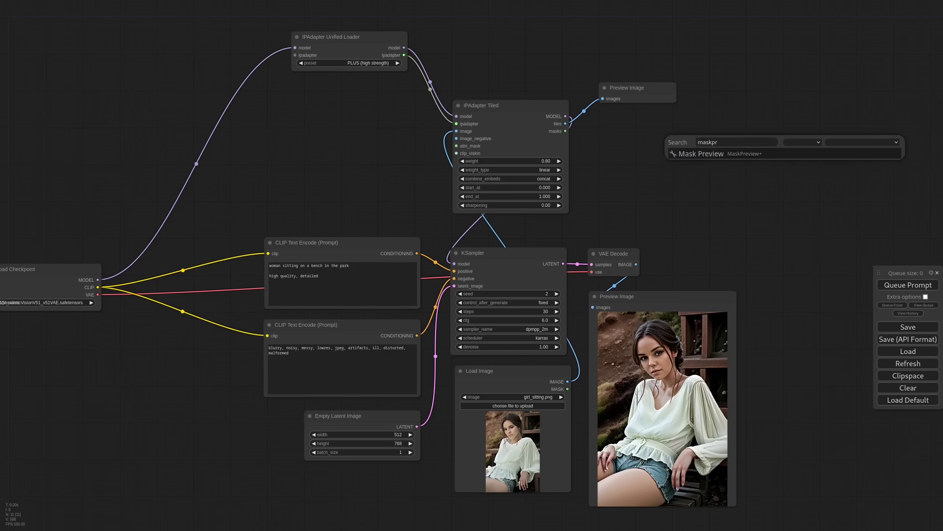
{"action": "key", "text": "Return"}
{"action": "left_click_drag", "start_coordinate": [565, 132], "coordinate": [727, 86]}
{"action": "left_click", "coordinate": [919, 285]}
Examine the individual reference tiles and their masks in the Preview Image and Mask Preview nodes
{"action": "scroll", "coordinate": [727, 77], "scroll_direction": "up", "scroll_amount": 8}
{"action": "left_click", "coordinate": [543, 183]}
{"action": "left_click", "coordinate": [651, 181]}
{"action": "left_click", "coordinate": [604, 222]}
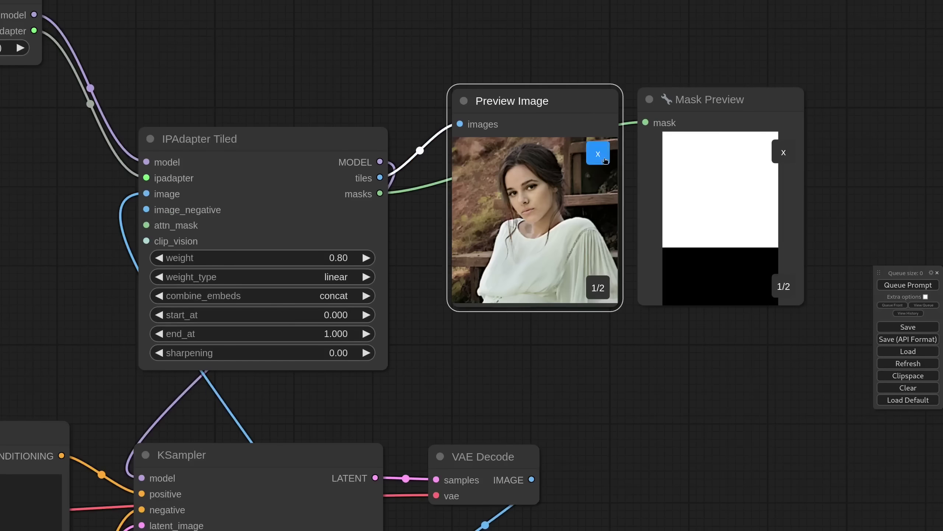
{"action": "left_click", "coordinate": [598, 154]}
{"action": "left_click", "coordinate": [538, 241]}
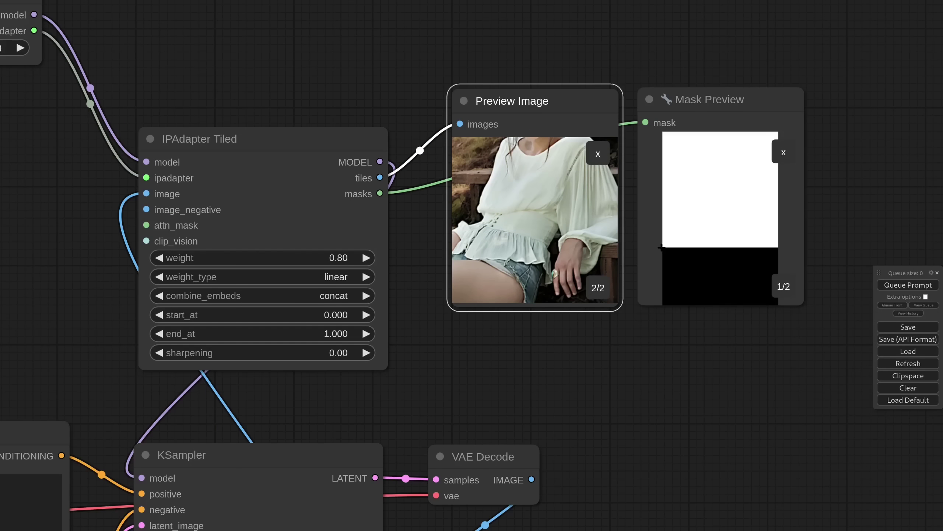
{"action": "key", "text": "Escape"}
{"action": "scroll", "coordinate": [661, 247], "scroll_direction": "down", "scroll_amount": 7}
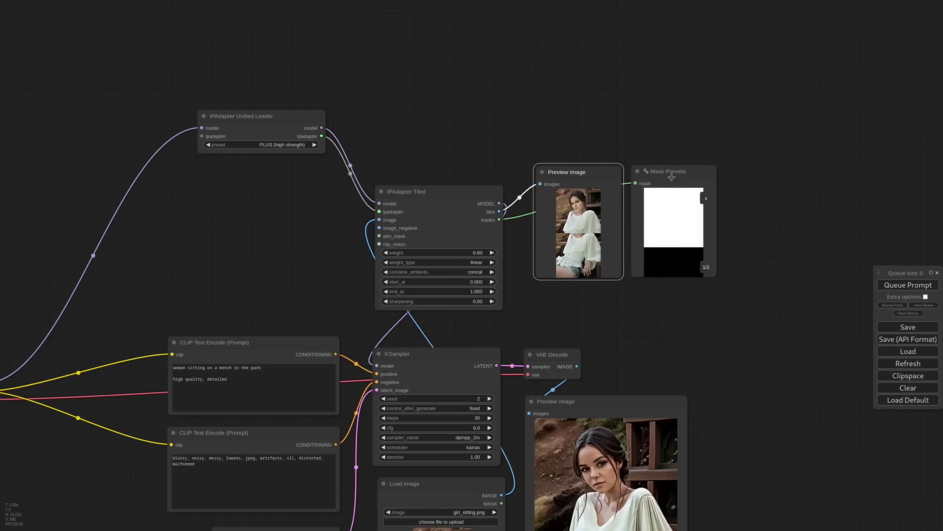
Copy the generated image of the seated woman to the clipspace
{"action": "scroll", "coordinate": [757, 209], "scroll_direction": "down", "scroll_amount": 3}
{"action": "left_click_drag", "start_coordinate": [706, 419], "coordinate": [745, 299]}
{"action": "right_click", "coordinate": [686, 298]}
{"action": "left_click", "coordinate": [704, 434]}
{"action": "left_click_drag", "start_coordinate": [748, 217], "coordinate": [852, 349]}
{"action": "scroll", "coordinate": [544, 236], "scroll_direction": "up", "scroll_amount": 3}
Add a second Load Image node below the Unified Loader and paste the clipspace image into it
{"action": "double_click", "coordinate": [542, 231]}
{"action": "type", "text": "loadi"}
{"action": "key", "text": "Down"}
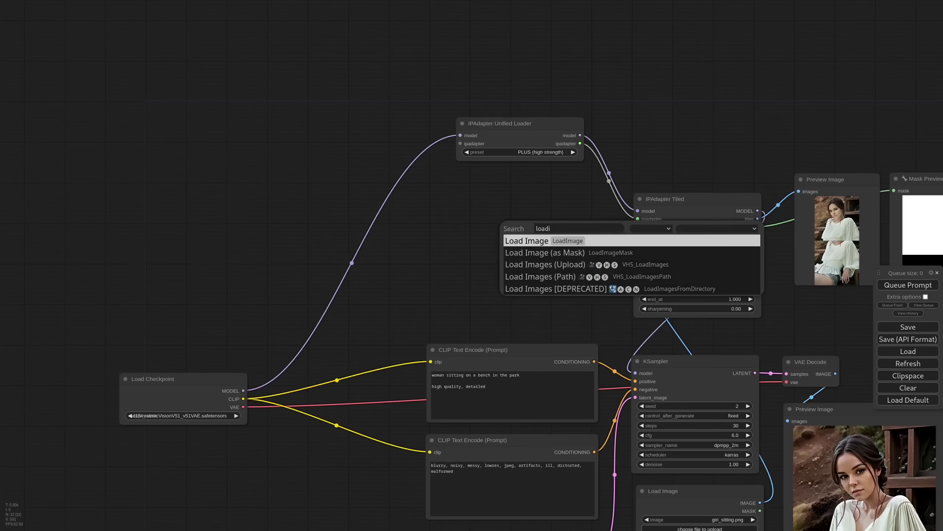
{"action": "key", "text": "Return"}
{"action": "left_click_drag", "start_coordinate": [591, 230], "coordinate": [514, 187]}
{"action": "right_click", "coordinate": [531, 246]}
{"action": "left_click", "coordinate": [547, 387]}
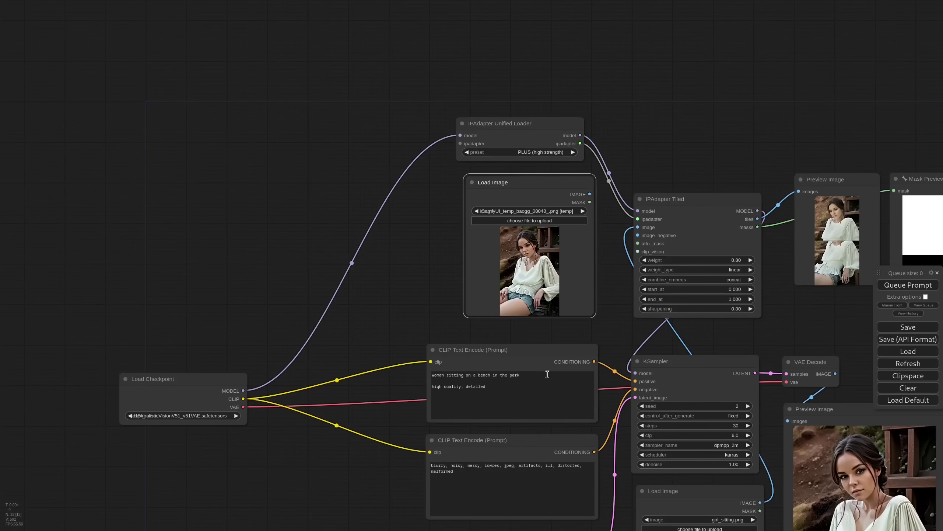
Paint a mask over the woman in the pasted image with the mask editor and save it to the node
{"action": "scroll", "coordinate": [531, 276], "scroll_direction": "up", "scroll_amount": 5}
{"action": "right_click", "coordinate": [535, 243]}
{"action": "left_click", "coordinate": [575, 391]}
{"action": "mouse_move", "coordinate": [431, 157]}
{"action": "left_mouse_down"}
{"action": "mouse_move", "coordinate": [452, 175]}
{"action": "mouse_move", "coordinate": [474, 246]}
{"action": "mouse_move", "coordinate": [425, 393]}
{"action": "mouse_move", "coordinate": [504, 254]}
{"action": "mouse_move", "coordinate": [435, 398]}
{"action": "left_mouse_up"}
{"action": "left_click", "coordinate": [824, 473]}
{"action": "scroll", "coordinate": [688, 245], "scroll_direction": "down", "scroll_amount": 5}
Connect the painted mask to the attn_mask input of IPAdapter Tiled and generate the image
{"action": "left_click_drag", "start_coordinate": [664, 180], "coordinate": [717, 225]}
{"action": "left_click_drag", "start_coordinate": [694, 258], "coordinate": [453, 208]}
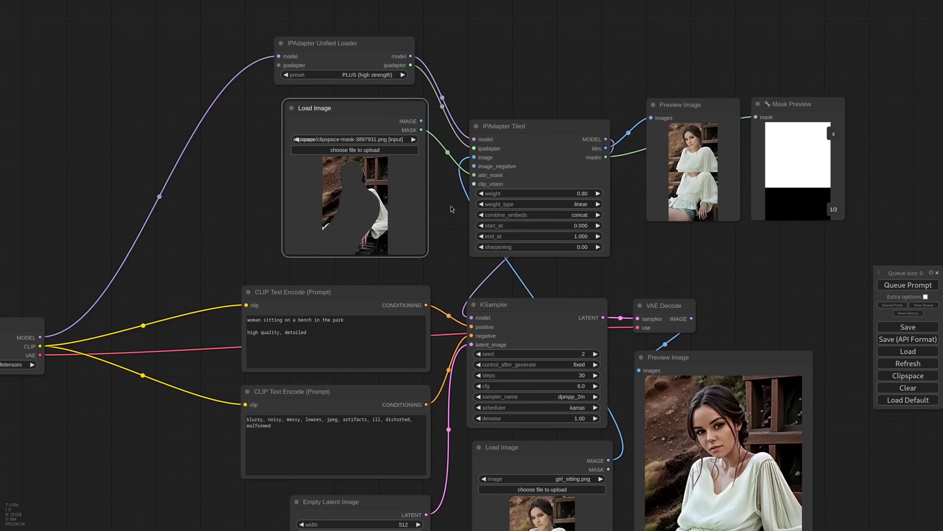
{"action": "left_click", "coordinate": [896, 286]}
{"action": "left_click_drag", "start_coordinate": [821, 329], "coordinate": [744, 238]}
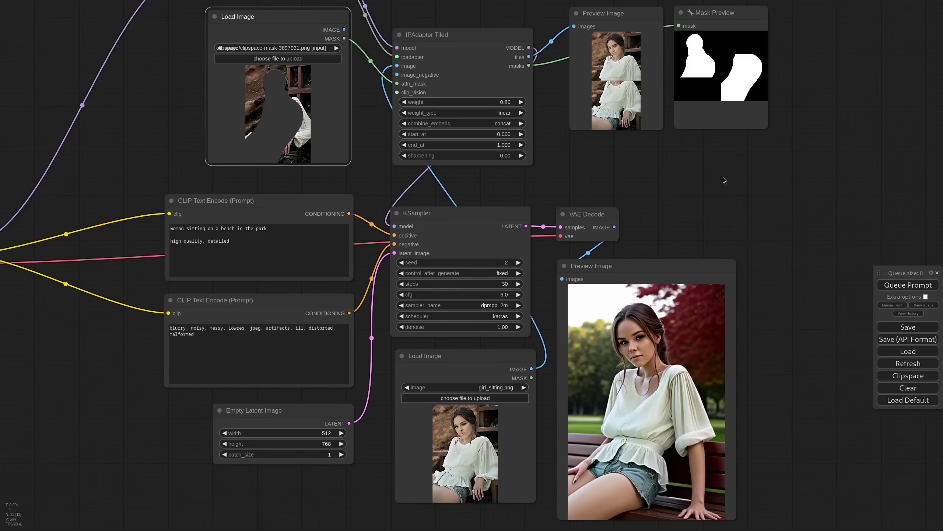
Inspect the first tiled attention mask enlarged in the Mask Preview and the newly generated image
{"action": "left_click", "coordinate": [705, 75]}
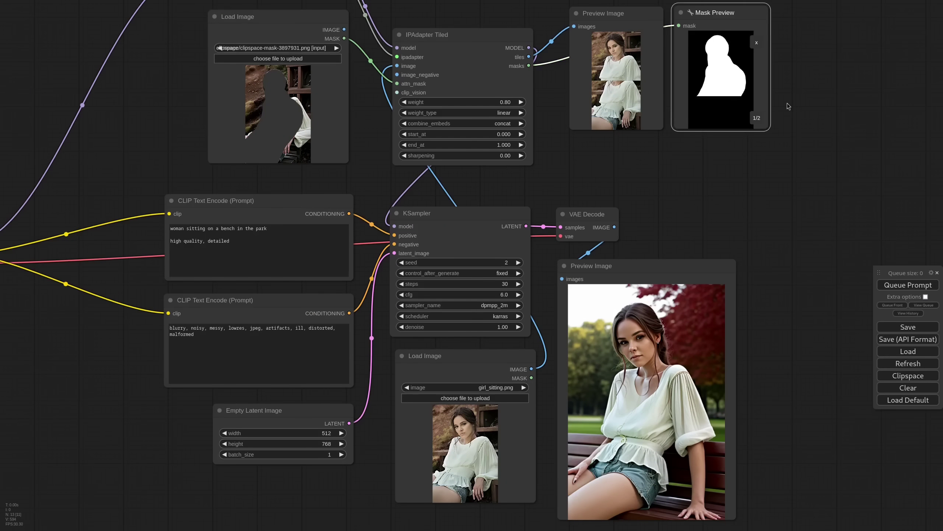
{"action": "left_click_drag", "start_coordinate": [703, 207], "coordinate": [771, 165]}
{"action": "scroll", "coordinate": [729, 174], "scroll_direction": "down", "scroll_amount": 2}
{"action": "scroll", "coordinate": [744, 187], "scroll_direction": "up", "scroll_amount": 4}
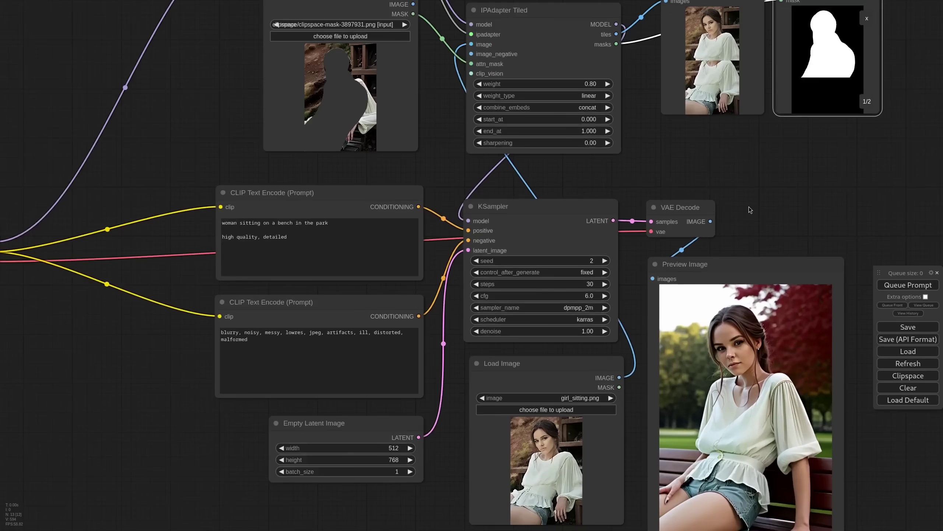
{"action": "left_click_drag", "start_coordinate": [749, 207], "coordinate": [771, 158]}
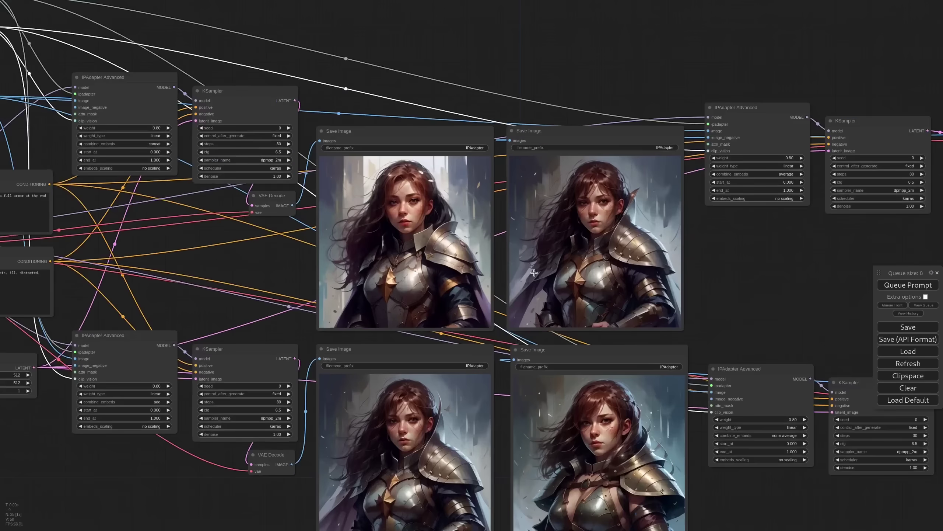
Compare the armored woman portraits produced by the concat, add, average and norm average combine_embeds options of the IPAdapter Advanced nodes
{"action": "scroll", "coordinate": [314, 100], "scroll_direction": "up", "scroll_amount": 2}
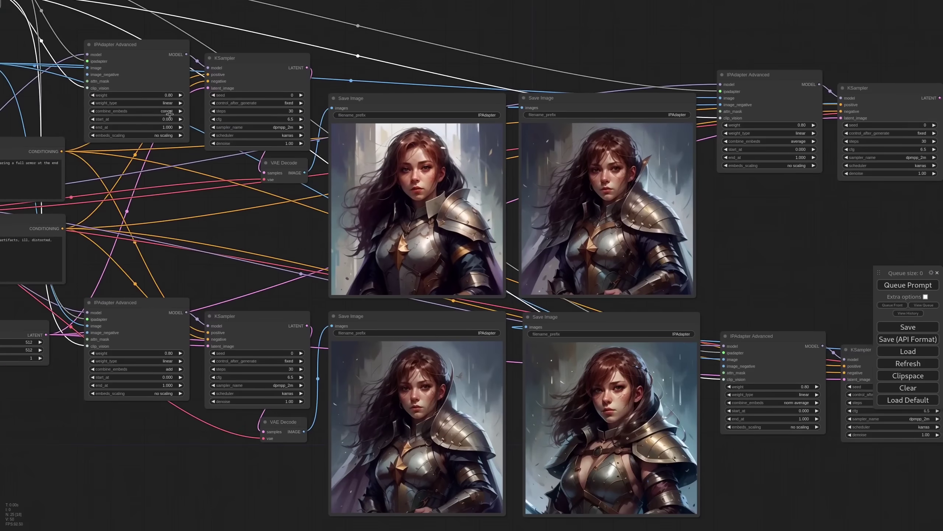
{"action": "left_click", "coordinate": [146, 95]}
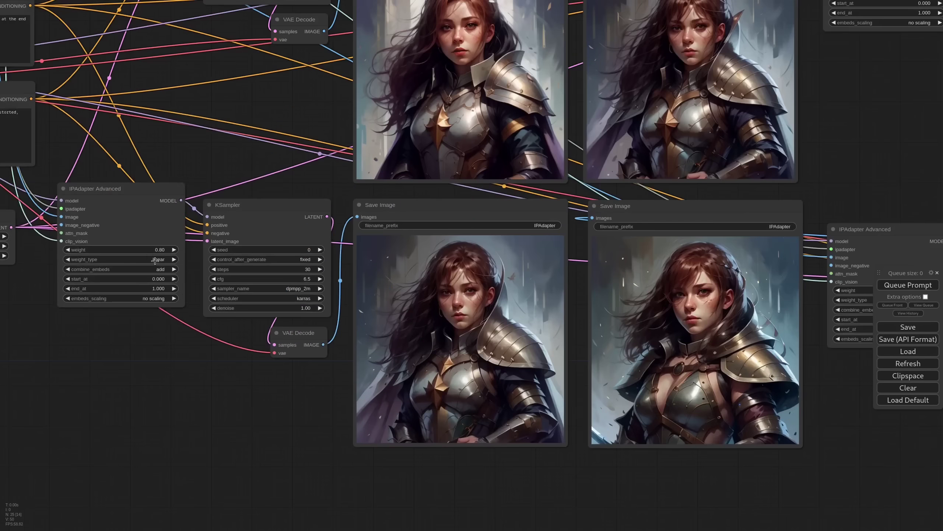
{"action": "left_click", "coordinate": [161, 222]}
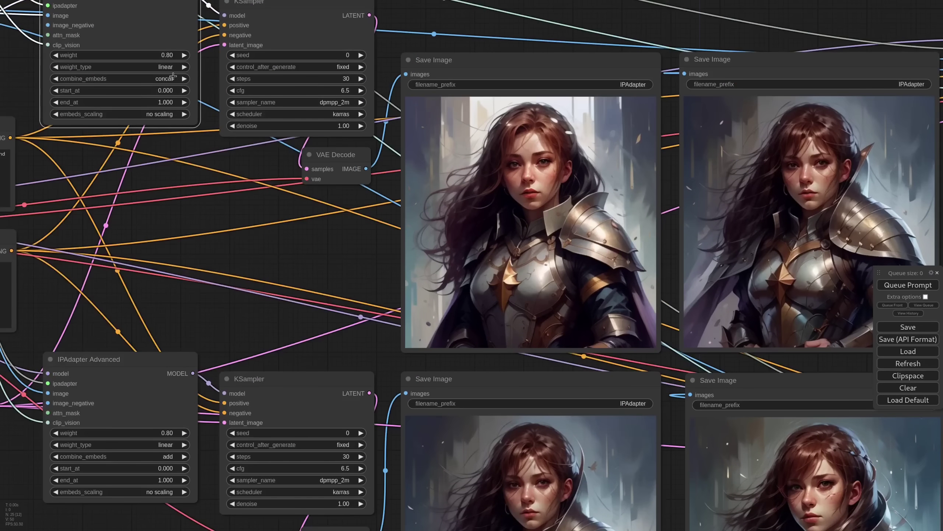
{"action": "left_click", "coordinate": [174, 76]}
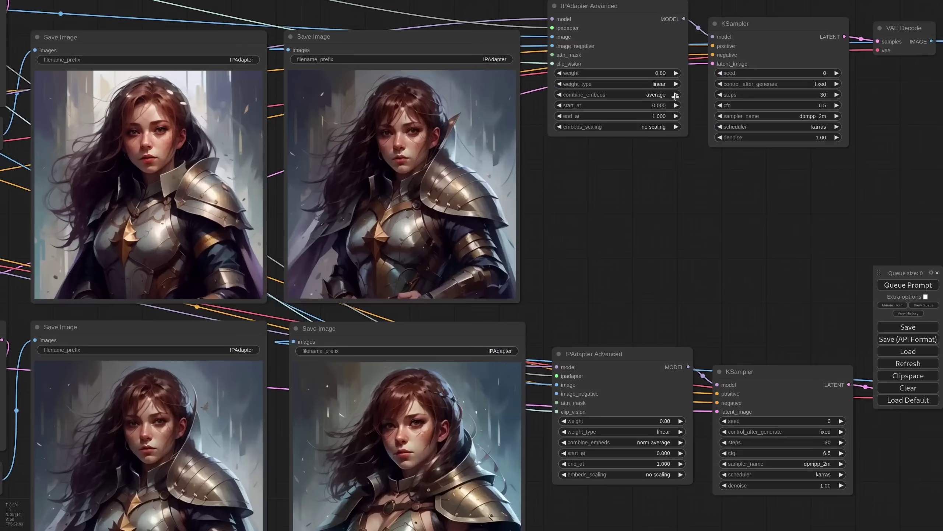
{"action": "left_click", "coordinate": [617, 94]}
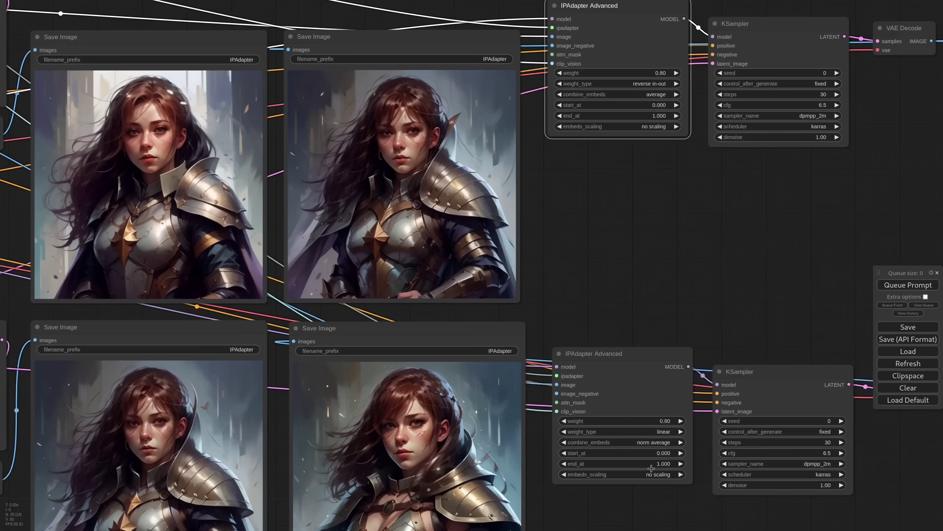
Set the weight_type of the norm average IPAdapter Advanced node to weak input and generate the images
{"action": "left_click_drag", "start_coordinate": [670, 496], "coordinate": [684, 391]}
{"action": "left_click", "coordinate": [680, 336]}
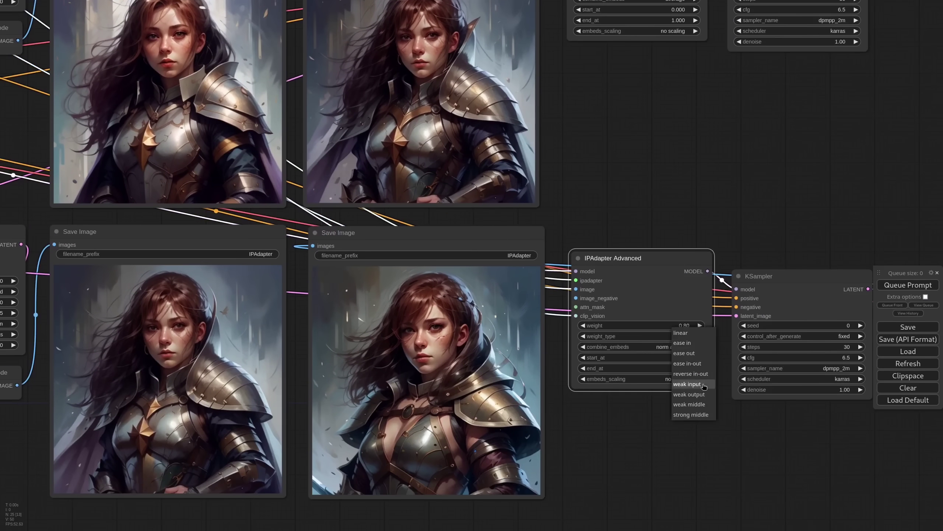
{"action": "left_click", "coordinate": [691, 386]}
{"action": "left_click", "coordinate": [897, 286]}
{"action": "scroll", "coordinate": [598, 203], "scroll_direction": "down", "scroll_amount": 5}
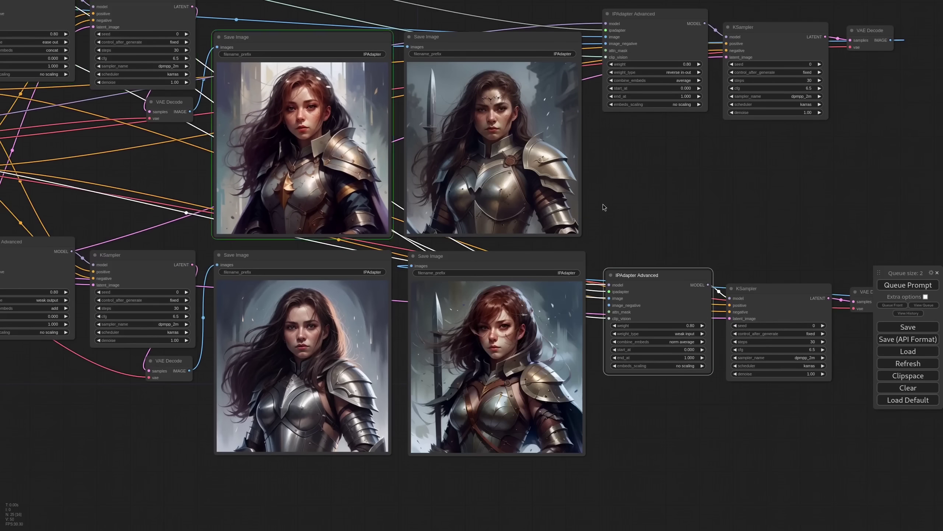
{"action": "left_click_drag", "start_coordinate": [613, 171], "coordinate": [636, 206]}
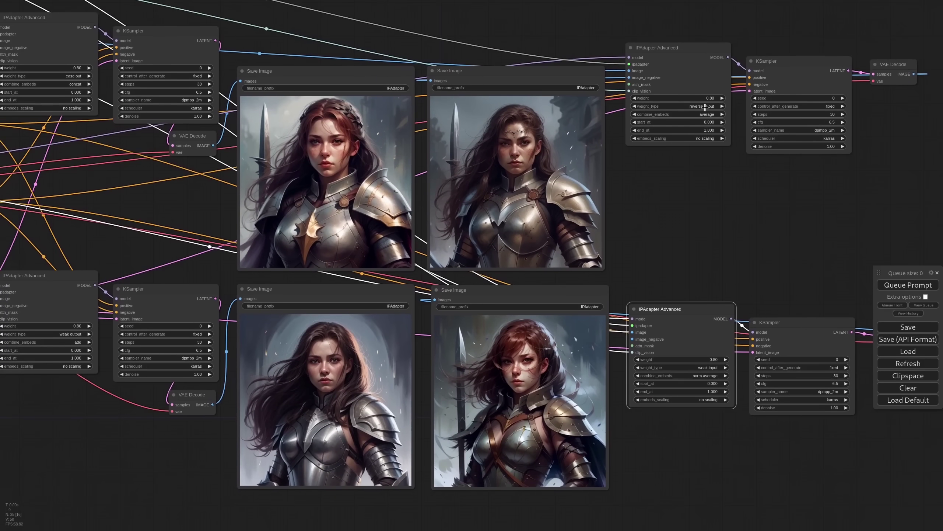
Tune the weight of the average IPAdapter Advanced node and set its KSampler's cfg to 7.6, generating an image after each change
{"action": "scroll", "coordinate": [700, 101], "scroll_direction": "up", "scroll_amount": 3}
{"action": "left_click_drag", "start_coordinate": [692, 98], "coordinate": [699, 98]}
{"action": "left_click", "coordinate": [900, 286]}
{"action": "scroll", "coordinate": [641, 216], "scroll_direction": "down", "scroll_amount": 3}
{"action": "left_click_drag", "start_coordinate": [641, 215], "coordinate": [660, 208]}
{"action": "scroll", "coordinate": [668, 152], "scroll_direction": "up", "scroll_amount": 3}
{"action": "left_click_drag", "start_coordinate": [694, 108], "coordinate": [697, 107]}
{"action": "key", "text": "ctrl+Return"}
{"action": "left_click_drag", "start_coordinate": [901, 148], "coordinate": [904, 147]}
{"action": "left_click", "coordinate": [908, 284]}
Adjust the weight of the concat IPAdapter Advanced node and set its KSampler's cfg to 6.0, generating an image after each change
{"action": "left_click_drag", "start_coordinate": [741, 281], "coordinate": [869, 303]}
{"action": "left_click_drag", "start_coordinate": [117, 219], "coordinate": [216, 238]}
{"action": "left_click_drag", "start_coordinate": [99, 110], "coordinate": [104, 111]}
{"action": "left_click", "coordinate": [890, 283]}
{"action": "left_click_drag", "start_coordinate": [265, 145], "coordinate": [263, 145]}
{"action": "left_click", "coordinate": [906, 287]}
Set the concat IPAdapter Advanced node's weight_type to ease in-out and its weight to 1.00, generating an image after each change
{"action": "left_click", "coordinate": [111, 121]}
{"action": "left_click", "coordinate": [130, 148]}
{"action": "left_click", "coordinate": [903, 284]}
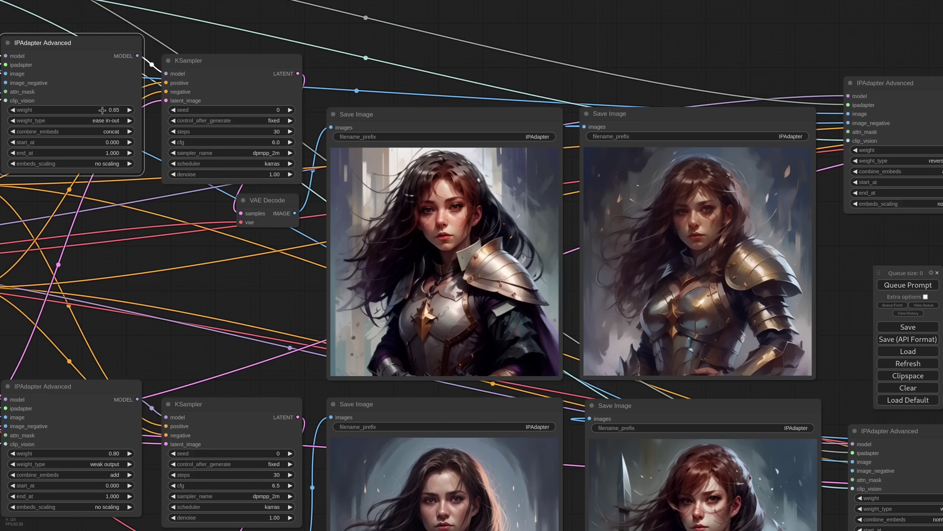
{"action": "left_click", "coordinate": [908, 285]}
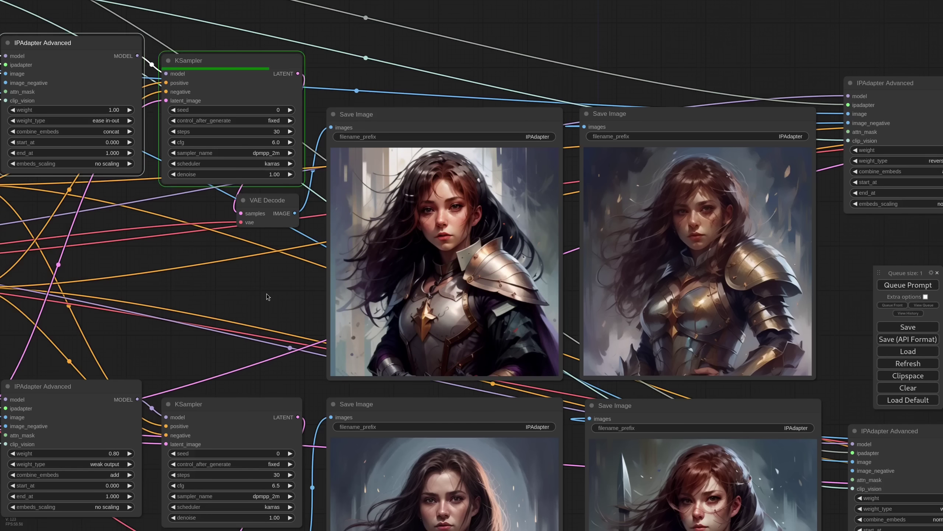
Try weight 2.00 on the add IPAdapter Advanced node, settle on weight 1.05 with its KSampler's cfg at 7.9, and generate the image
{"action": "left_click_drag", "start_coordinate": [237, 327], "coordinate": [580, 343]}
{"action": "left_click_drag", "start_coordinate": [457, 375], "coordinate": [229, 143]}
{"action": "scroll", "coordinate": [234, 331], "scroll_direction": "up", "scroll_amount": 1}
{"action": "left_click_drag", "start_coordinate": [227, 347], "coordinate": [251, 389]}
{"action": "left_click", "coordinate": [235, 270]}
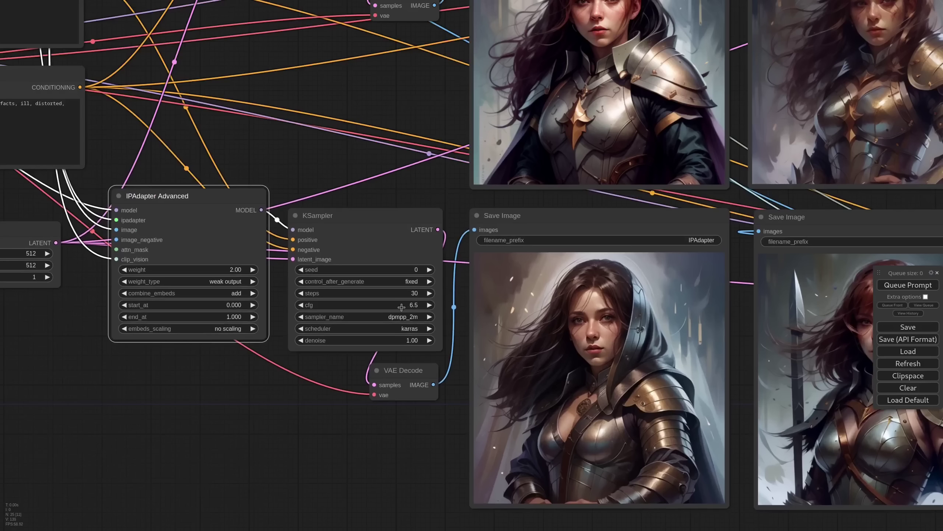
{"action": "left_click_drag", "start_coordinate": [402, 307], "coordinate": [406, 306]}
{"action": "left_click_drag", "start_coordinate": [229, 269], "coordinate": [228, 269]}
{"action": "left_click", "coordinate": [893, 285]}
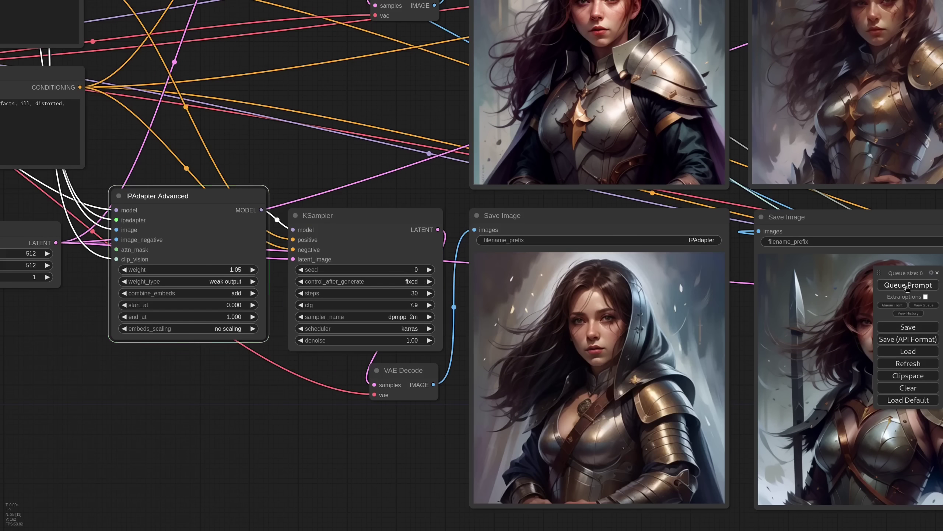
Set the add IPAdapter Advanced node's start_at to 0.074 and end_at to 0.790 and generate the image
{"action": "left_click", "coordinate": [907, 285]}
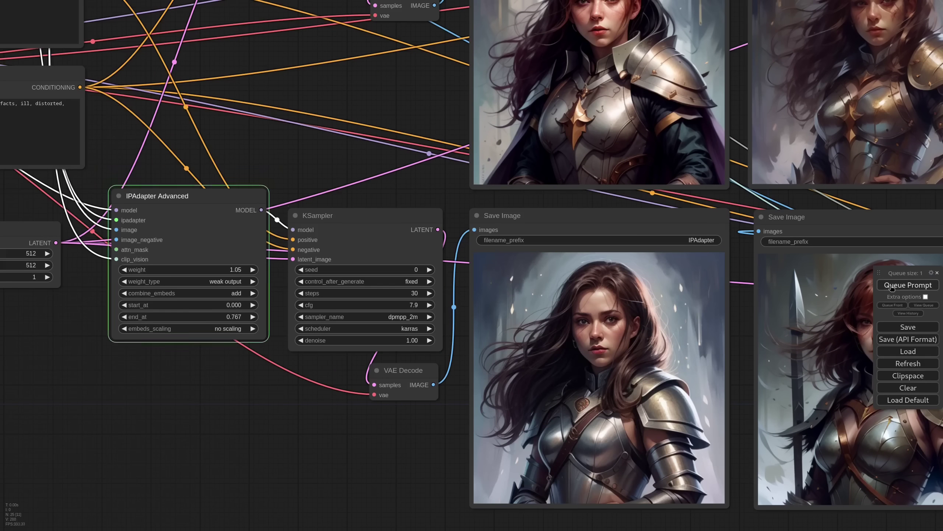
{"action": "left_click", "coordinate": [893, 286]}
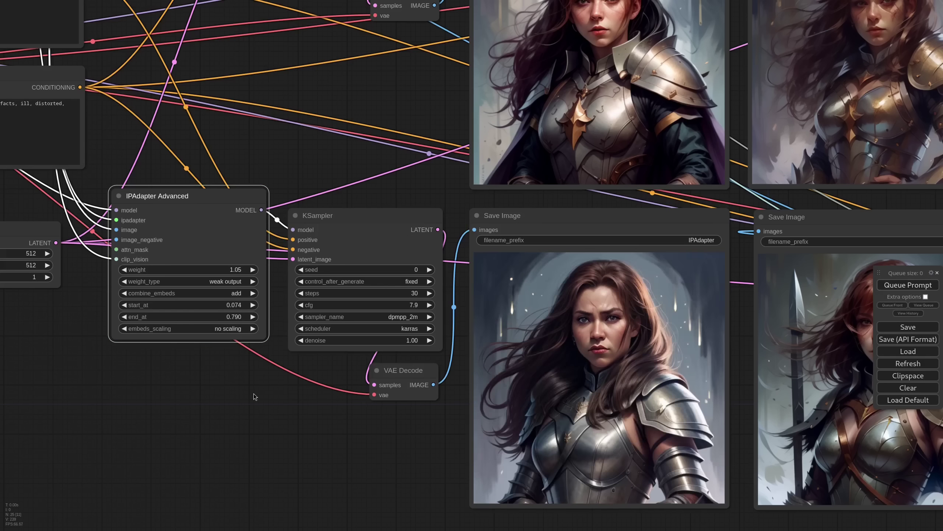
Set the end_at of the norm average IPAdapter Advanced node to 0.699 and generate the image
{"action": "scroll", "coordinate": [256, 394], "scroll_direction": "down", "scroll_amount": 4}
{"action": "scroll", "coordinate": [765, 351], "scroll_direction": "up", "scroll_amount": 4}
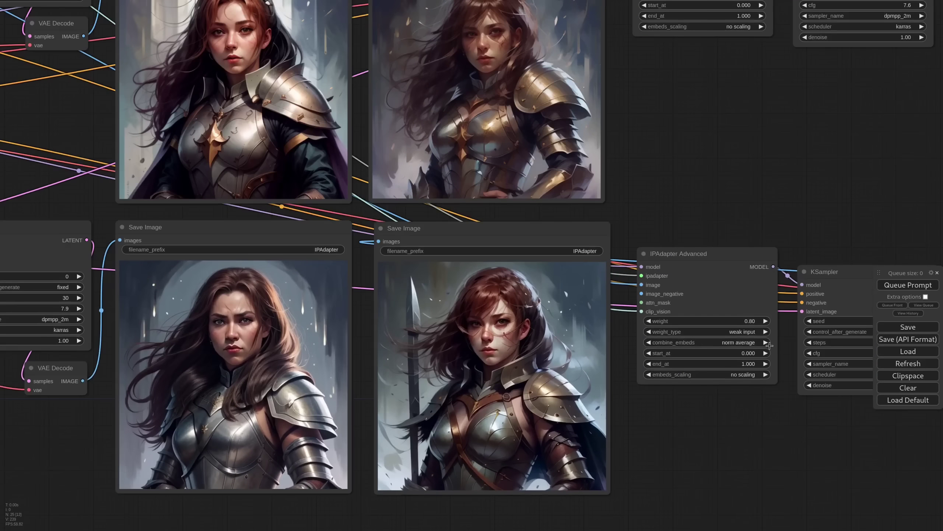
{"action": "left_click_drag", "start_coordinate": [739, 364], "coordinate": [724, 365]}
{"action": "key", "text": "ctrl+Return"}
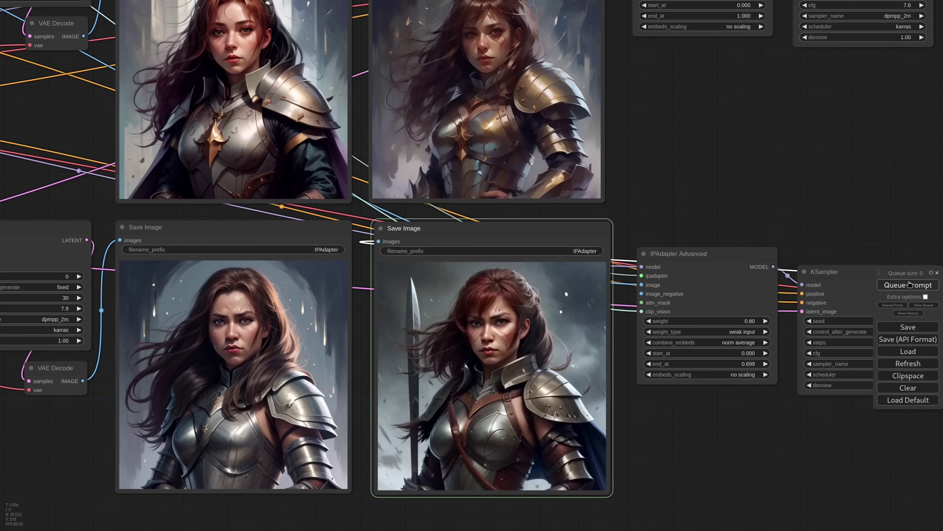
Set the weight_type of the norm average IPAdapter Advanced node to weak middle and generate new images
{"action": "left_click_drag", "start_coordinate": [748, 334], "coordinate": [712, 303]}
{"action": "left_click", "coordinate": [683, 302]}
{"action": "left_click", "coordinate": [708, 368]}
{"action": "left_click", "coordinate": [909, 285]}
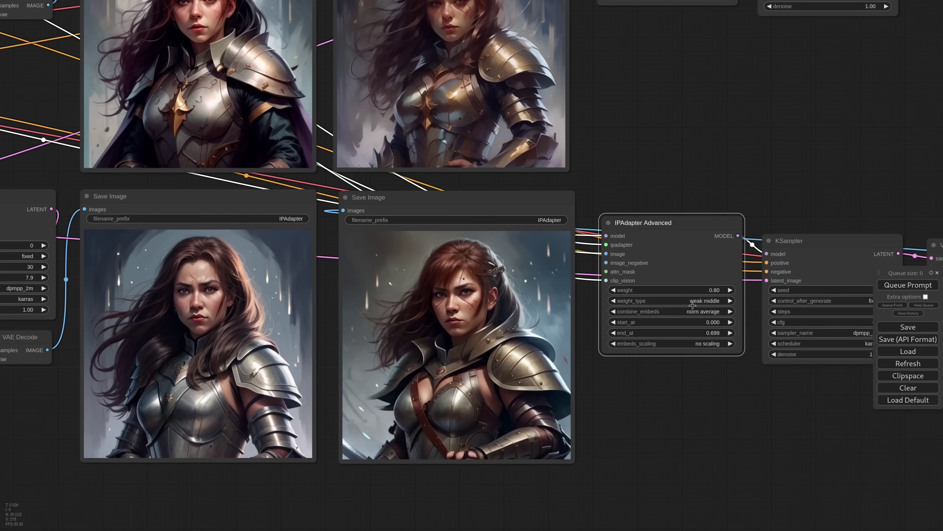
{"action": "left_click", "coordinate": [908, 284]}
{"action": "key", "text": "ctrl+Return"}
{"action": "scroll", "coordinate": [664, 407], "scroll_direction": "down", "scroll_amount": 5}
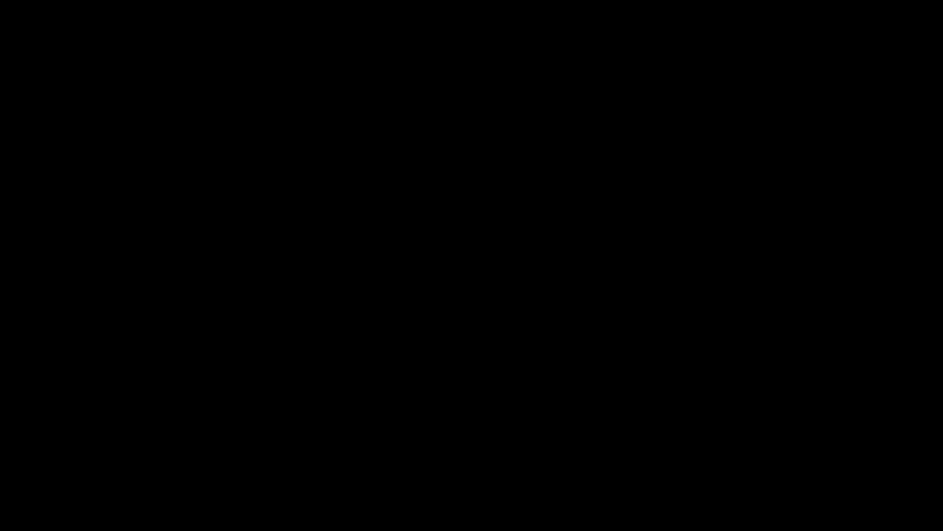